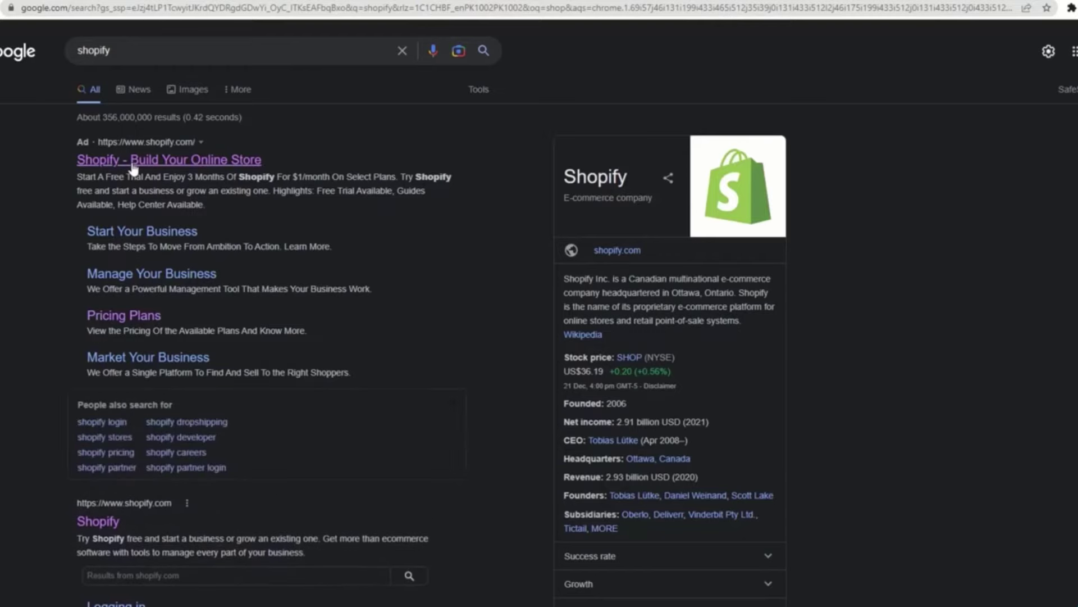
Open the Shopify website from the Google results and go to its pricing page.
{"action": "scroll", "coordinate": [79, 320], "scroll_direction": "down", "scroll_amount": 3}
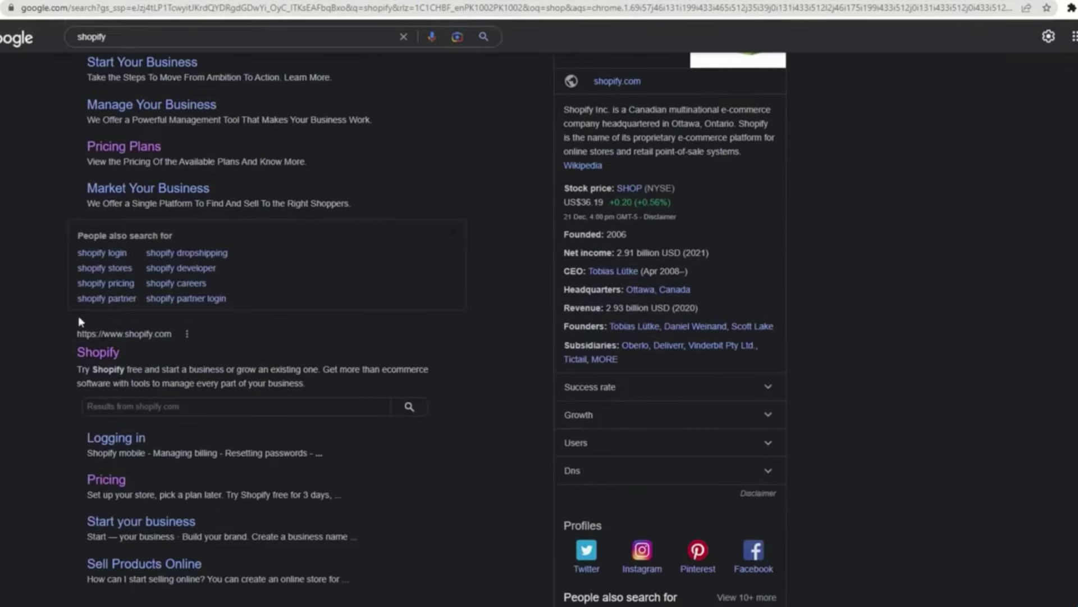
{"action": "left_click", "coordinate": [97, 353]}
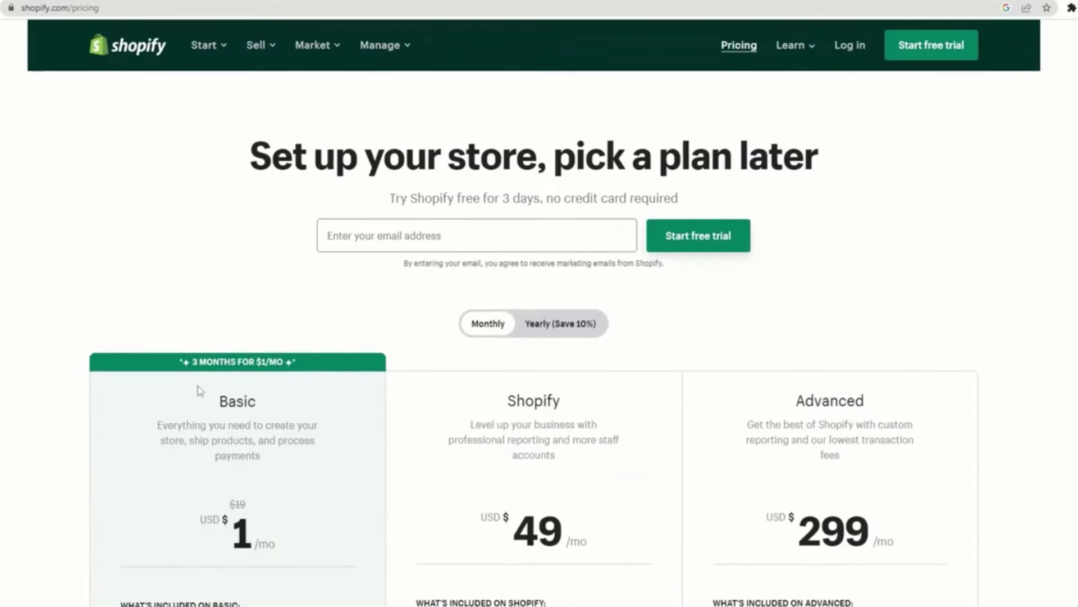
Compare the monthly prices and included features of the Basic, Shopify and Advanced plans.
{"action": "scroll", "coordinate": [200, 390], "scroll_direction": "down", "scroll_amount": 5}
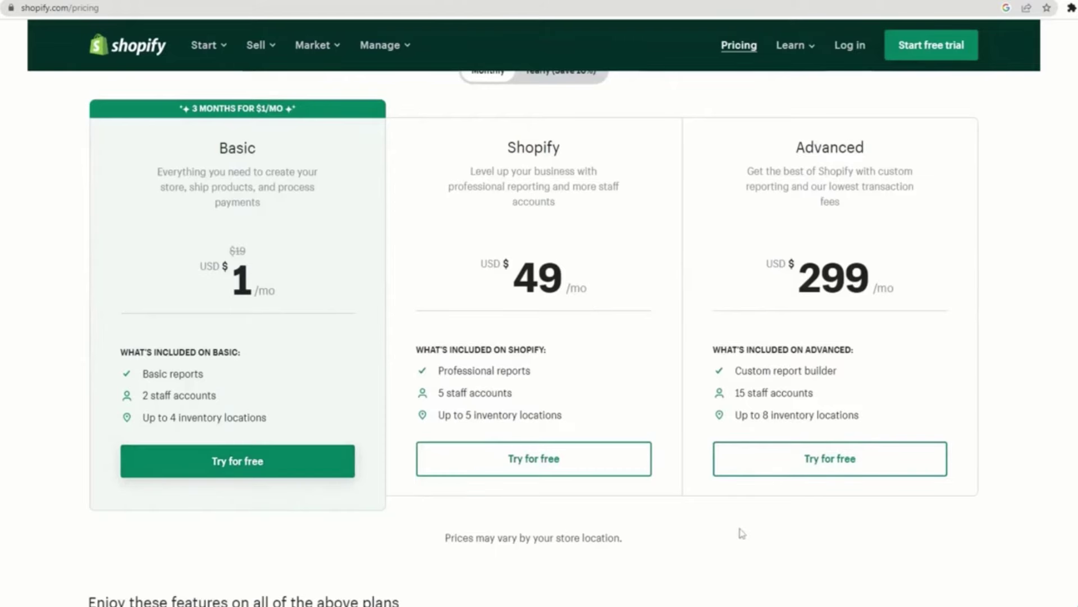
{"action": "scroll", "coordinate": [285, 309], "scroll_direction": "up", "scroll_amount": 5}
{"action": "scroll", "coordinate": [286, 324], "scroll_direction": "down", "scroll_amount": 3}
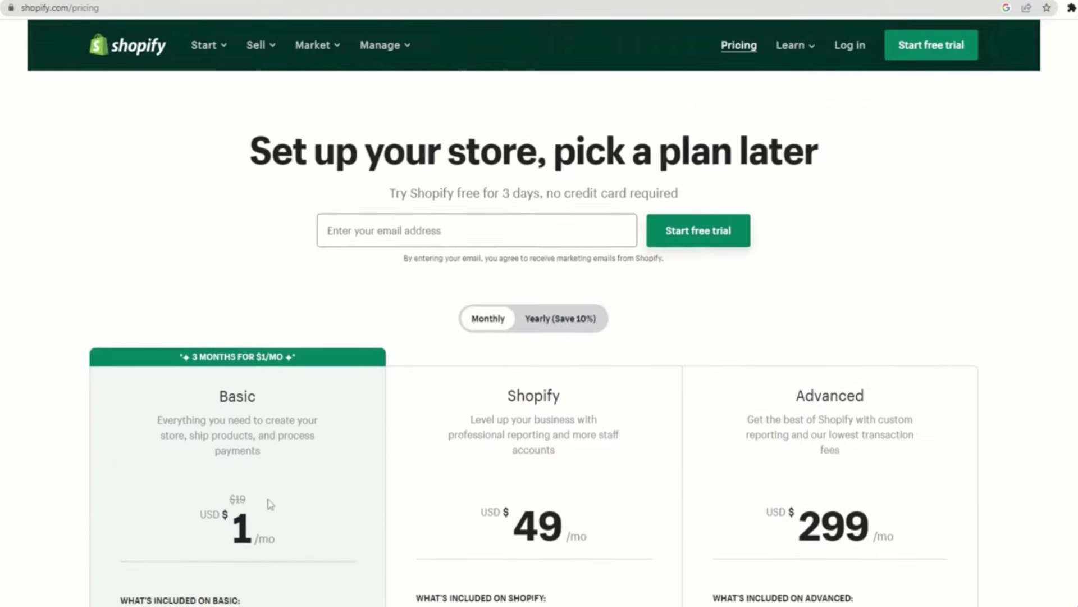
{"action": "left_click_drag", "start_coordinate": [308, 306], "coordinate": [301, 294]}
{"action": "left_click_drag", "start_coordinate": [562, 482], "coordinate": [447, 452]}
{"action": "left_click", "coordinate": [555, 474]}
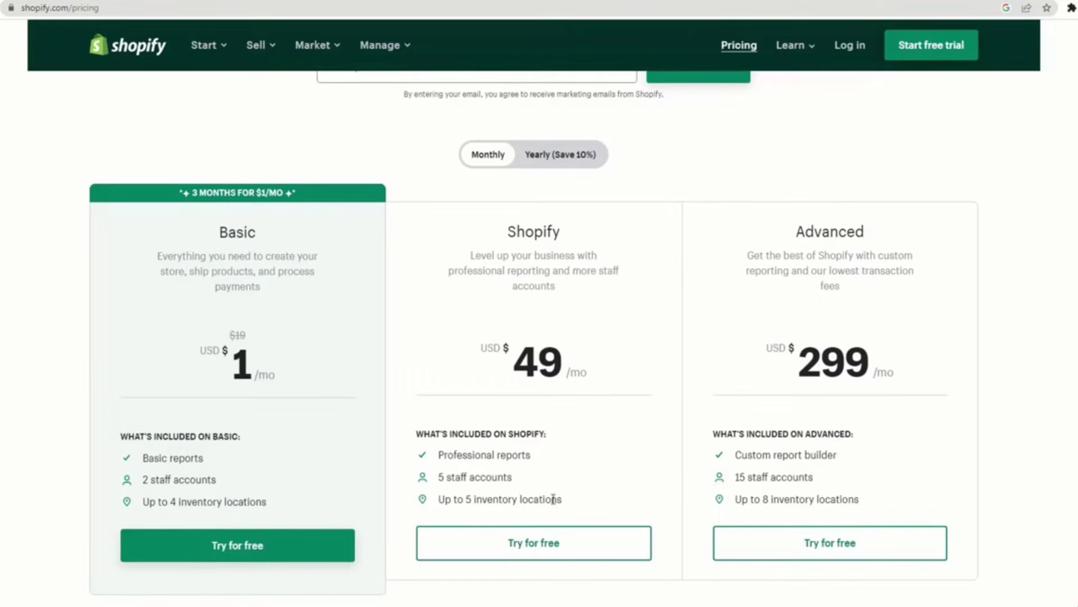
{"action": "scroll", "coordinate": [496, 348], "scroll_direction": "up", "scroll_amount": 3}
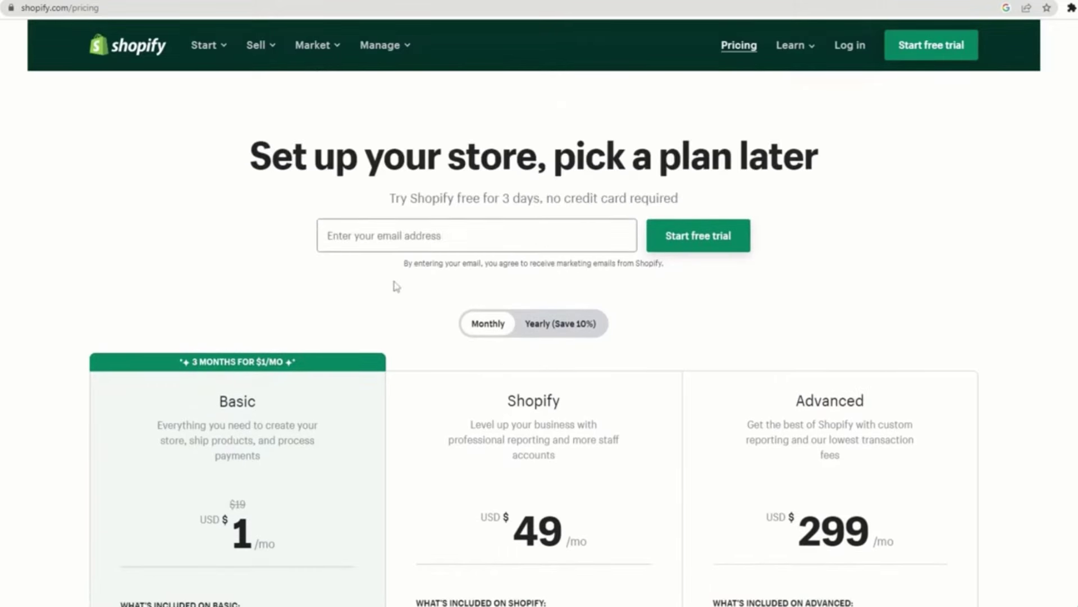
{"action": "scroll", "coordinate": [308, 464], "scroll_direction": "down", "scroll_amount": 2}
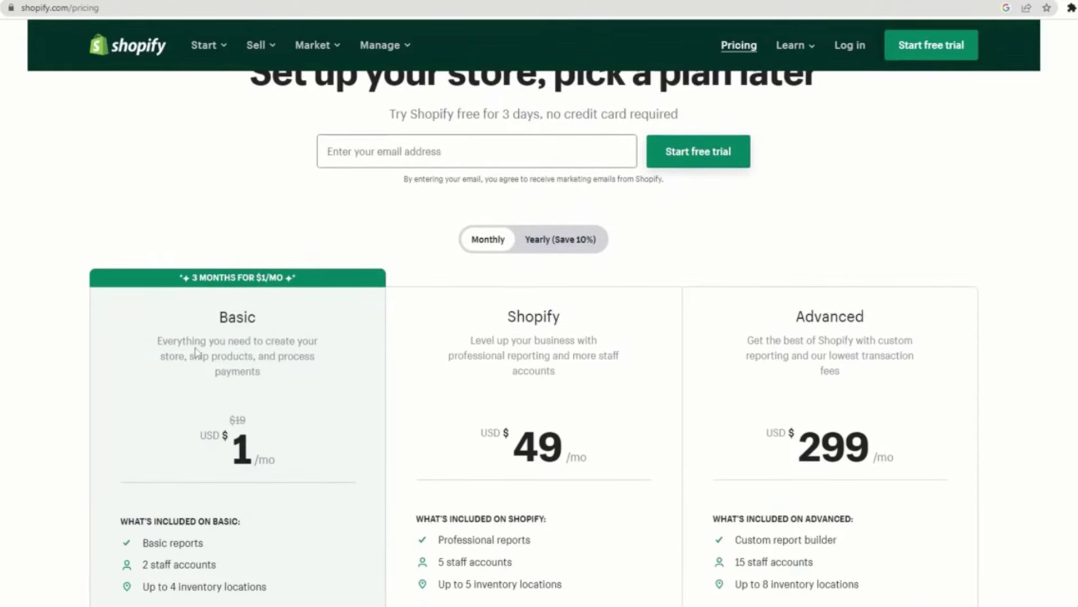
{"action": "scroll", "coordinate": [193, 409], "scroll_direction": "down", "scroll_amount": 2}
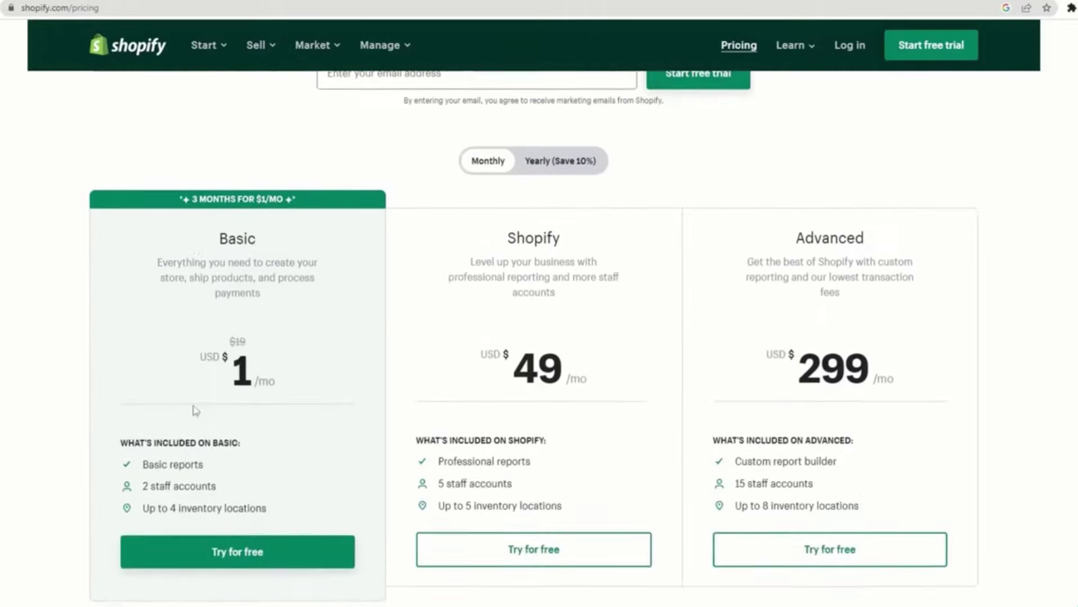
{"action": "scroll", "coordinate": [193, 408], "scroll_direction": "up", "scroll_amount": 3}
{"action": "left_click_drag", "start_coordinate": [207, 544], "coordinate": [275, 540]}
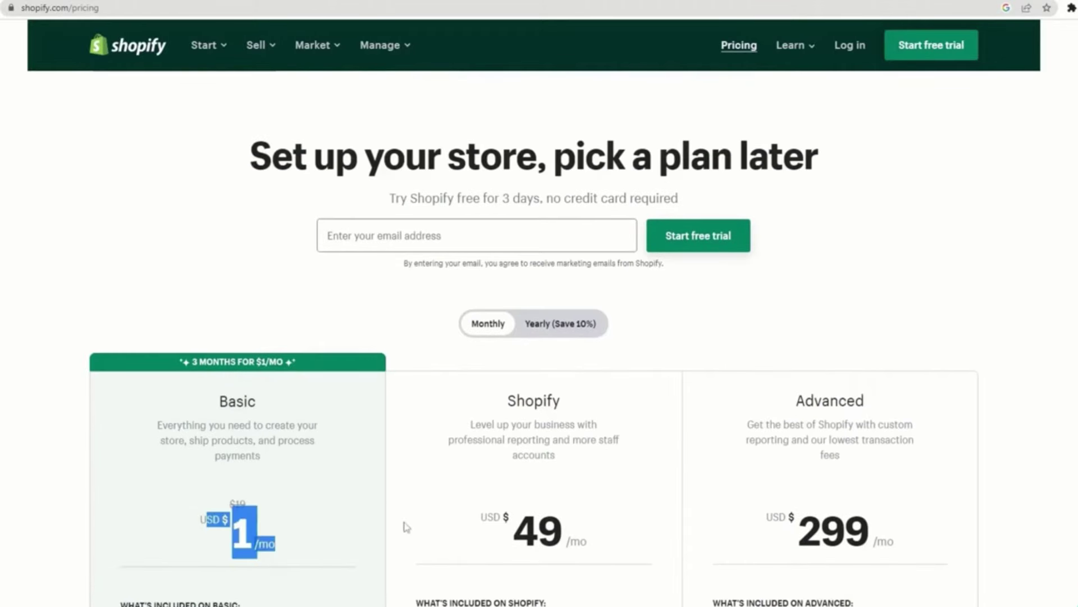
{"action": "left_click_drag", "start_coordinate": [482, 516], "coordinate": [570, 537]}
Start the Shopify free trial and answer the first setup question with "I'm just starting".
{"action": "left_click", "coordinate": [399, 236]}
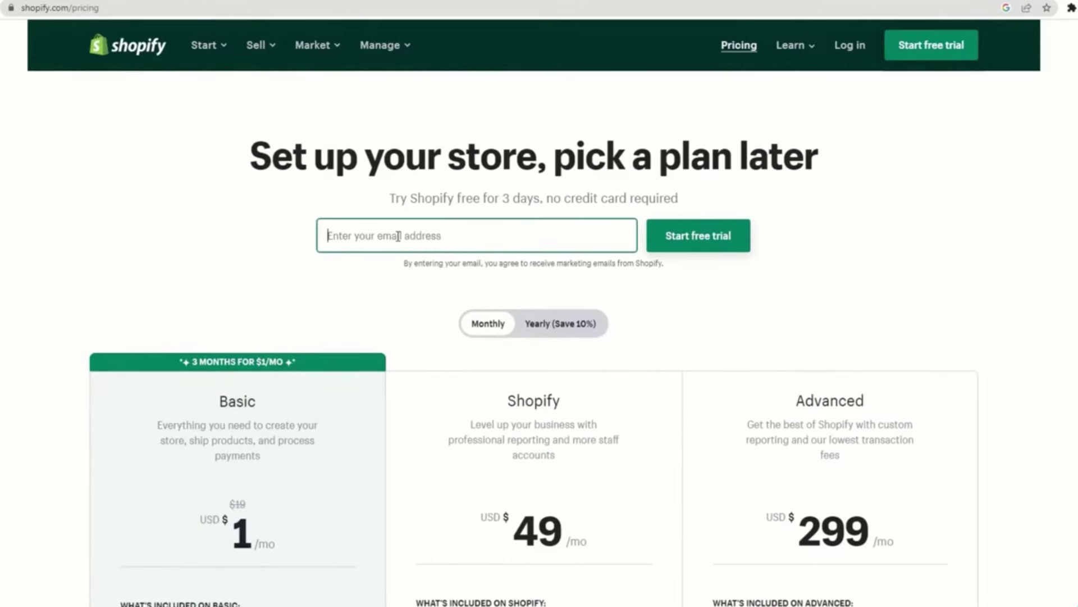
{"action": "left_click", "coordinate": [733, 225]}
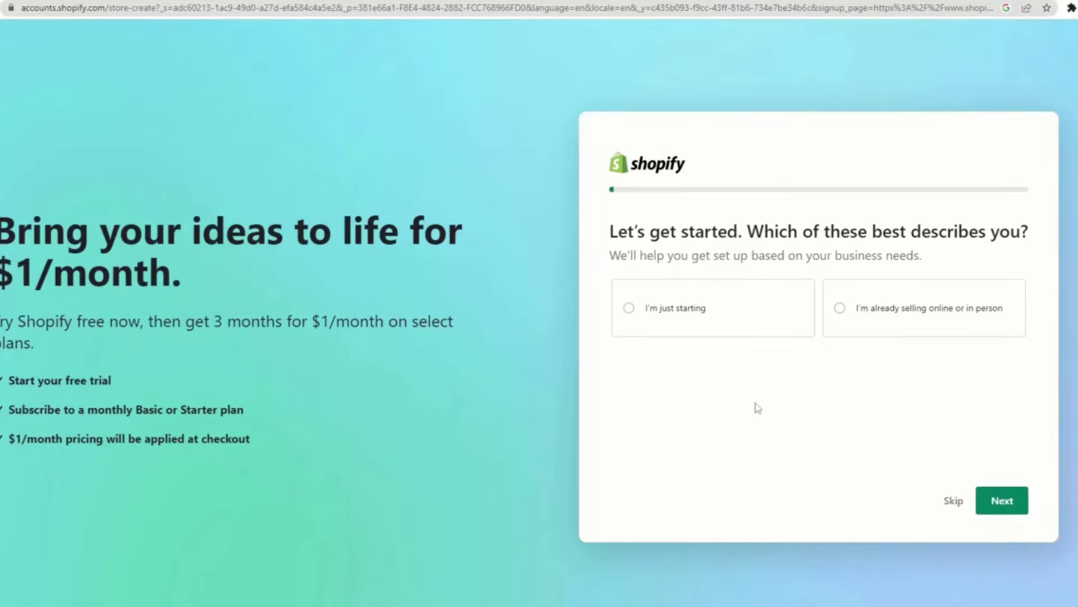
{"action": "left_click", "coordinate": [681, 314]}
{"action": "left_click", "coordinate": [997, 504]}
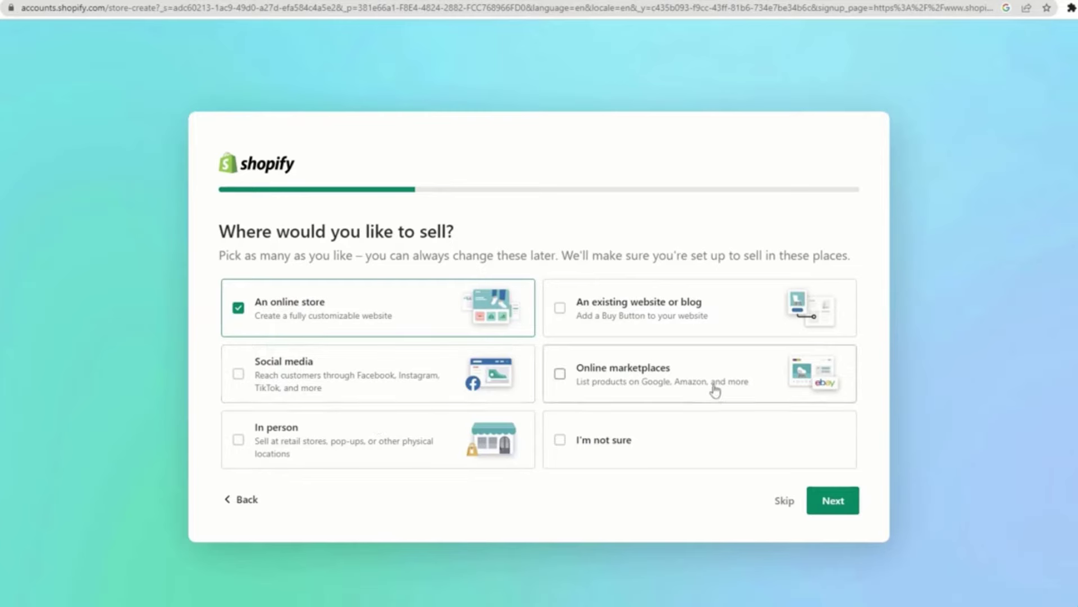
Add Social media, An existing website or blog, and In person to the selling locations and continue.
{"action": "left_click", "coordinate": [306, 394]}
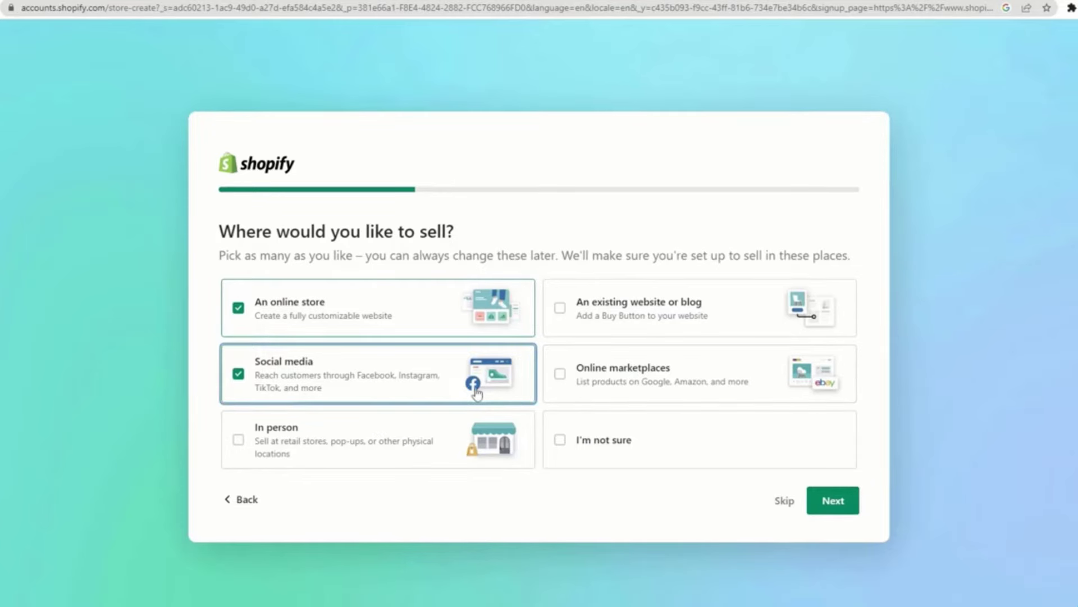
{"action": "left_click", "coordinate": [560, 308]}
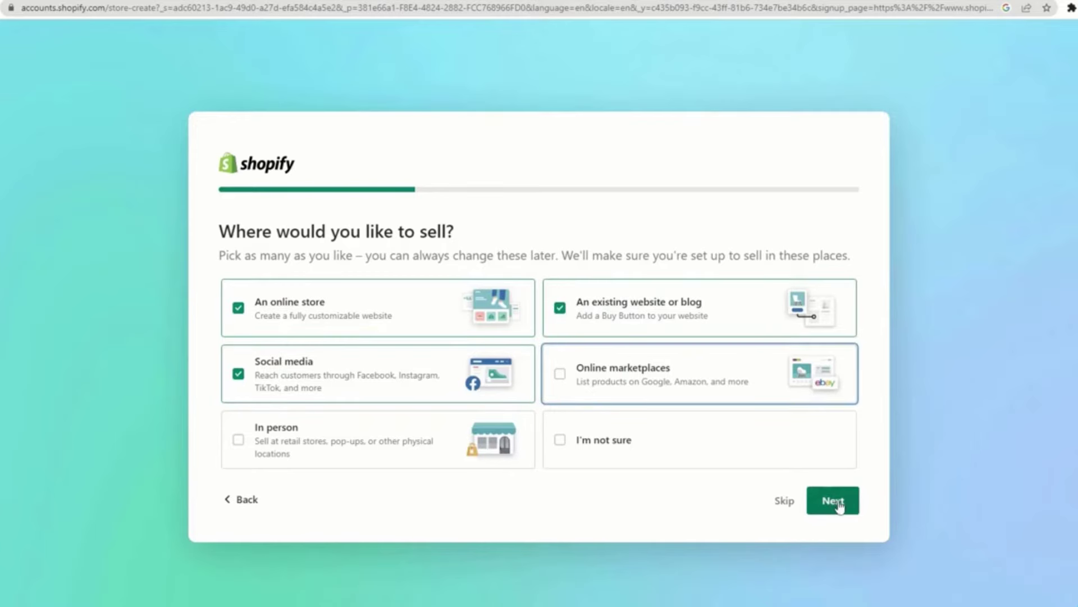
{"action": "left_click", "coordinate": [288, 456]}
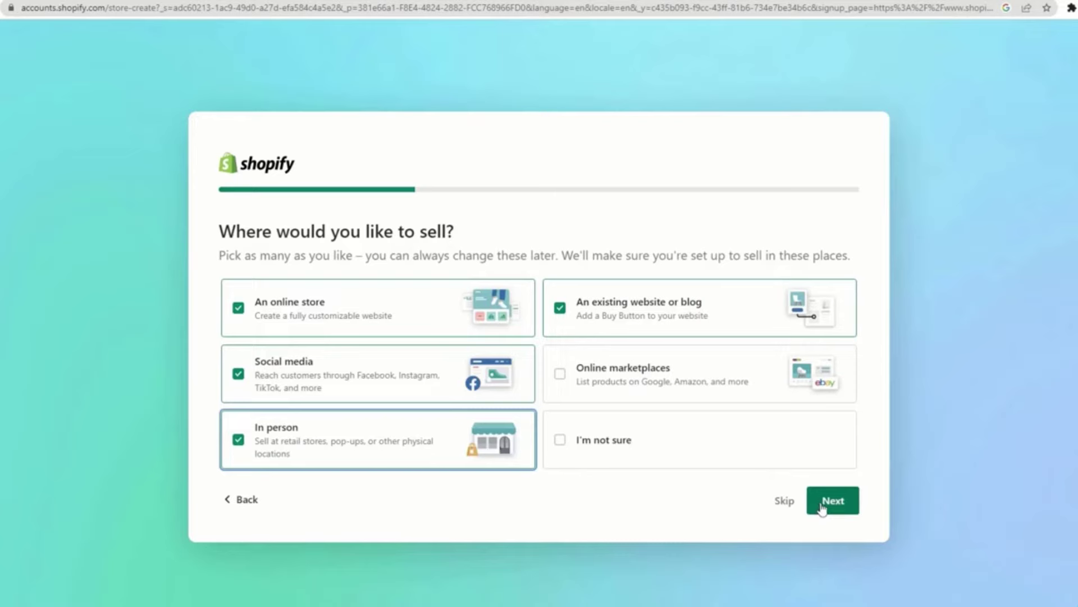
{"action": "left_click", "coordinate": [846, 507]}
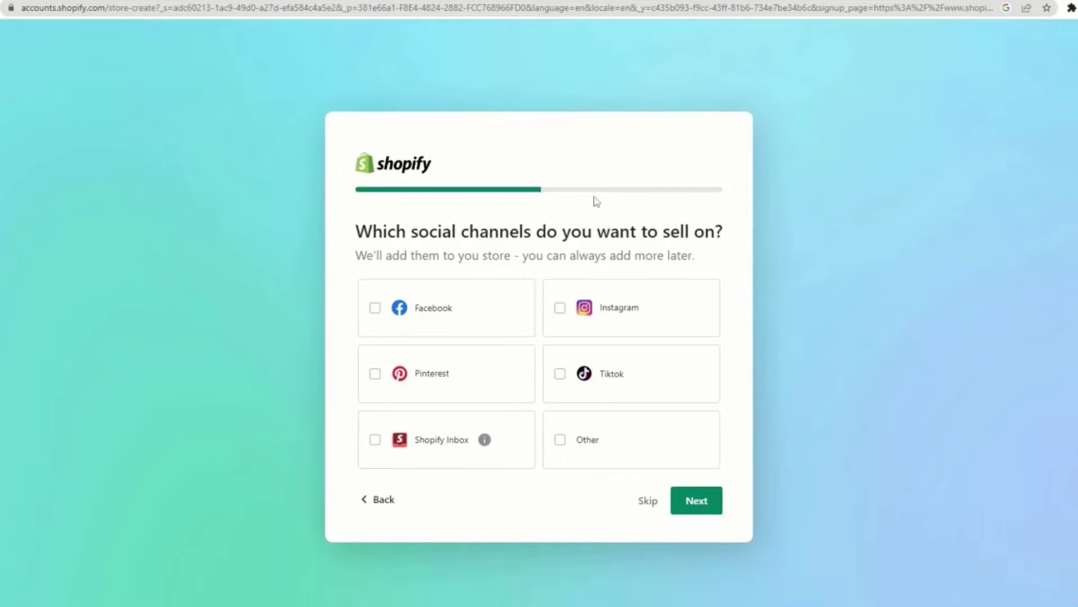
Select Facebook, Instagram, Tiktok and Other as the social channels to sell on and continue.
{"action": "left_click", "coordinate": [375, 308]}
{"action": "left_click", "coordinate": [560, 308]}
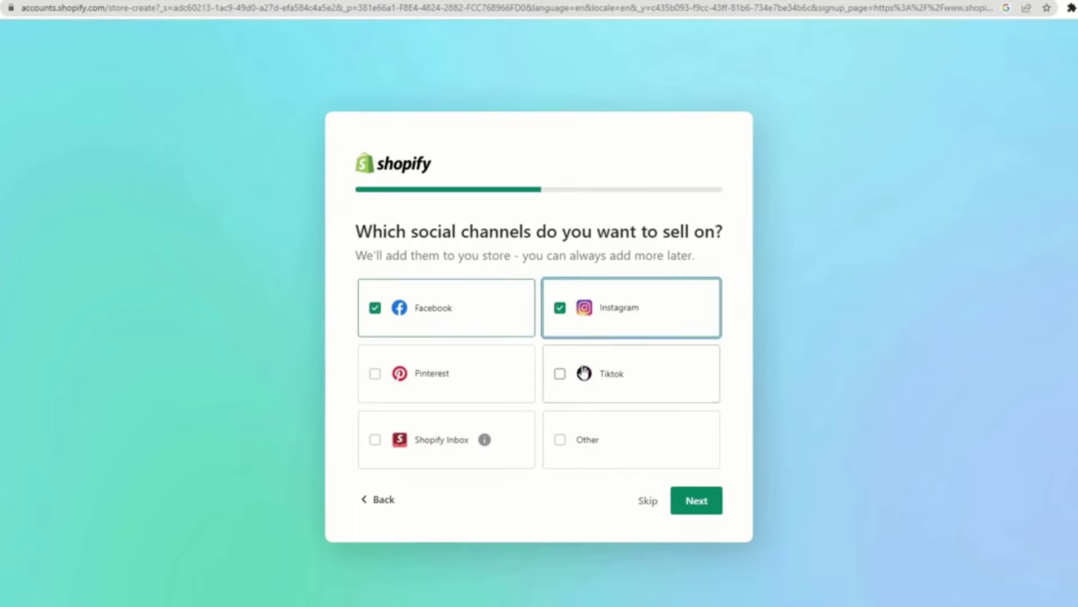
{"action": "left_click", "coordinate": [584, 374]}
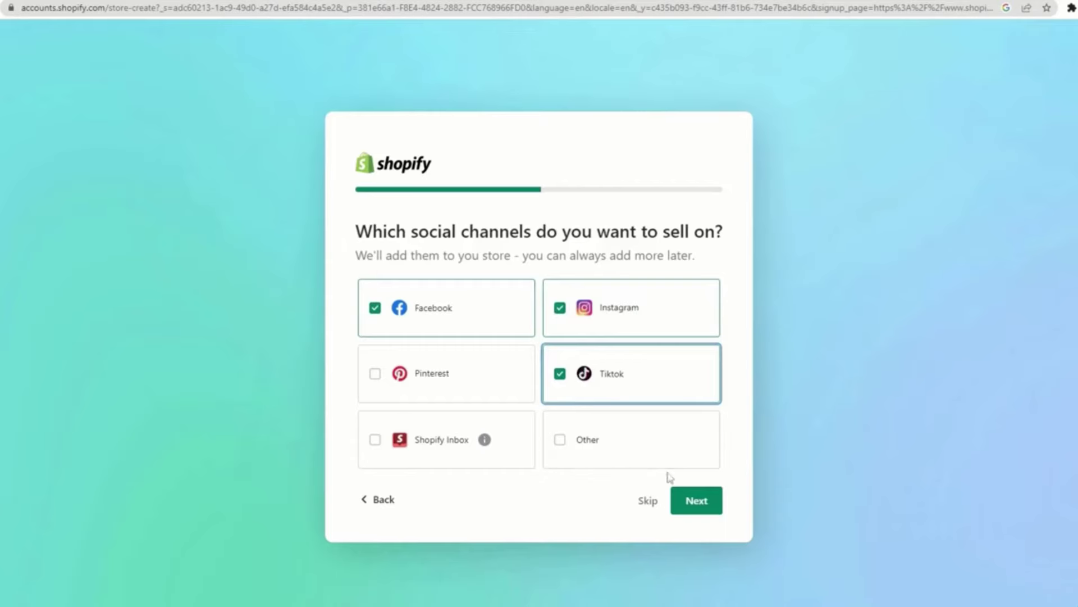
{"action": "left_click", "coordinate": [600, 438]}
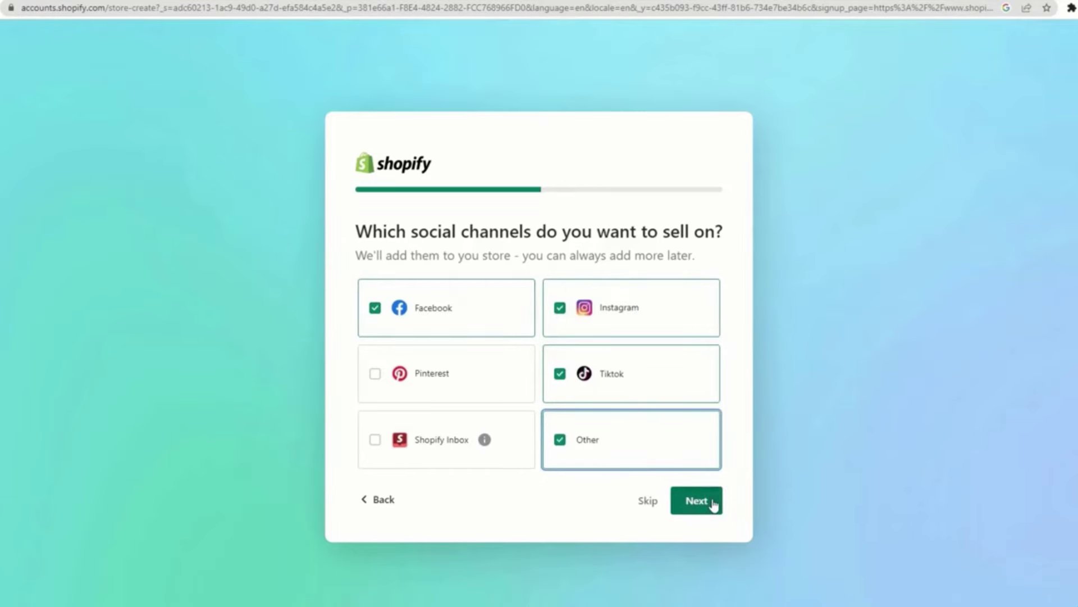
{"action": "left_click", "coordinate": [696, 501]}
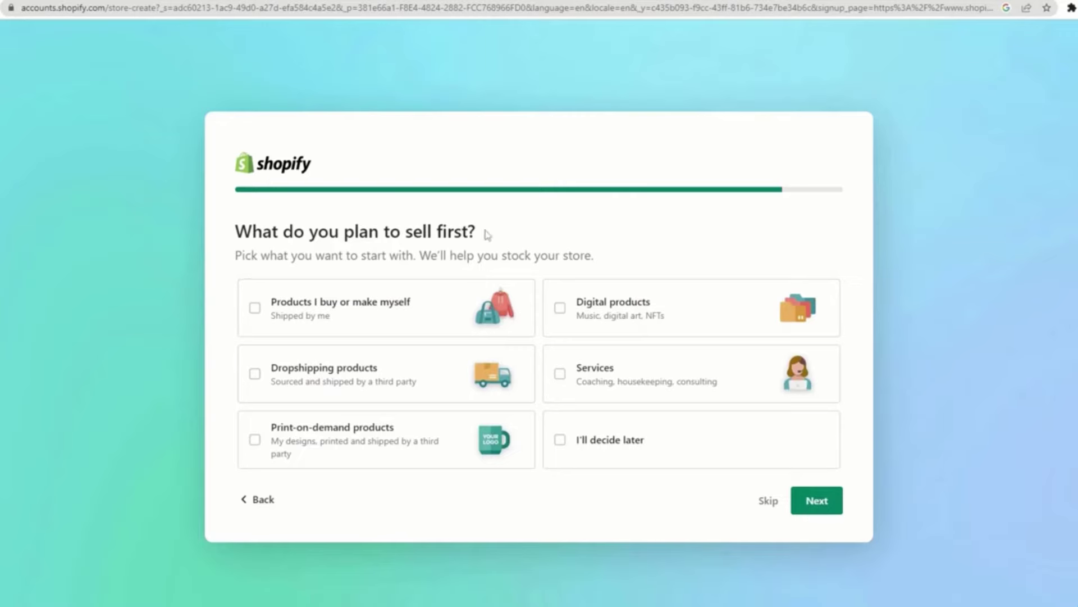
Choose "Products I buy or make myself" as what to sell first and continue.
{"action": "left_click_drag", "start_coordinate": [464, 231], "coordinate": [337, 233]}
{"action": "left_click", "coordinate": [287, 248]}
{"action": "left_click", "coordinate": [257, 313]}
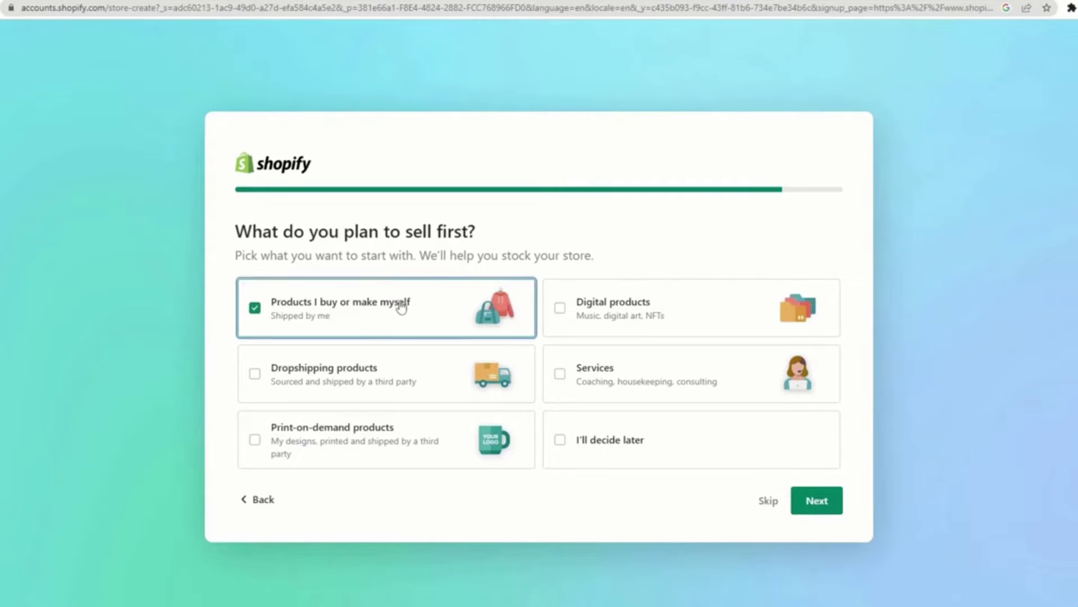
{"action": "left_click", "coordinate": [631, 449]}
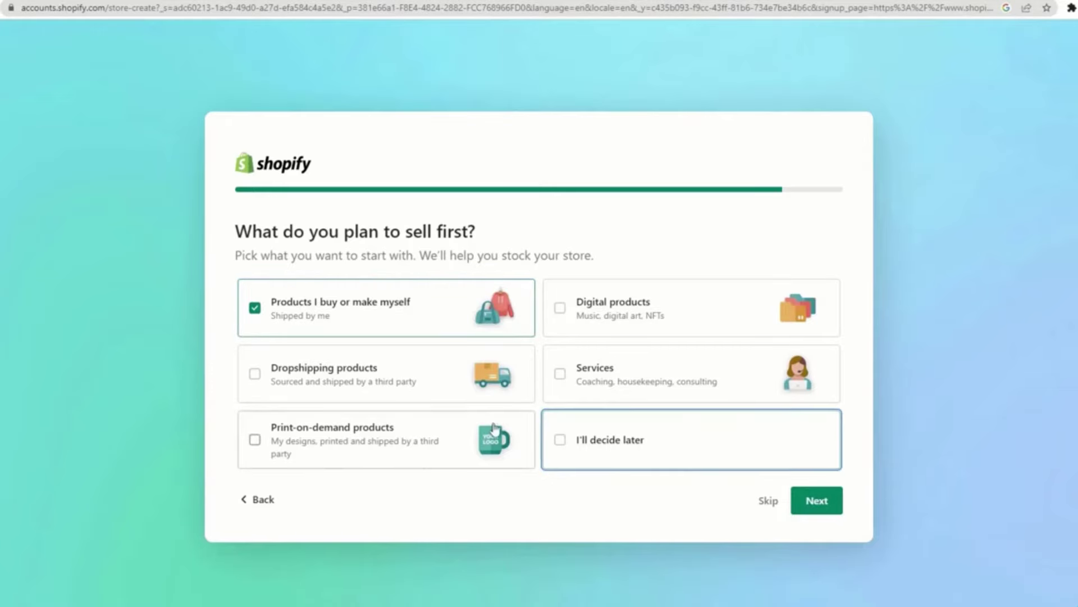
{"action": "left_click", "coordinate": [816, 500]}
Name the store MetaBrains.
{"action": "left_click", "coordinate": [508, 379]}
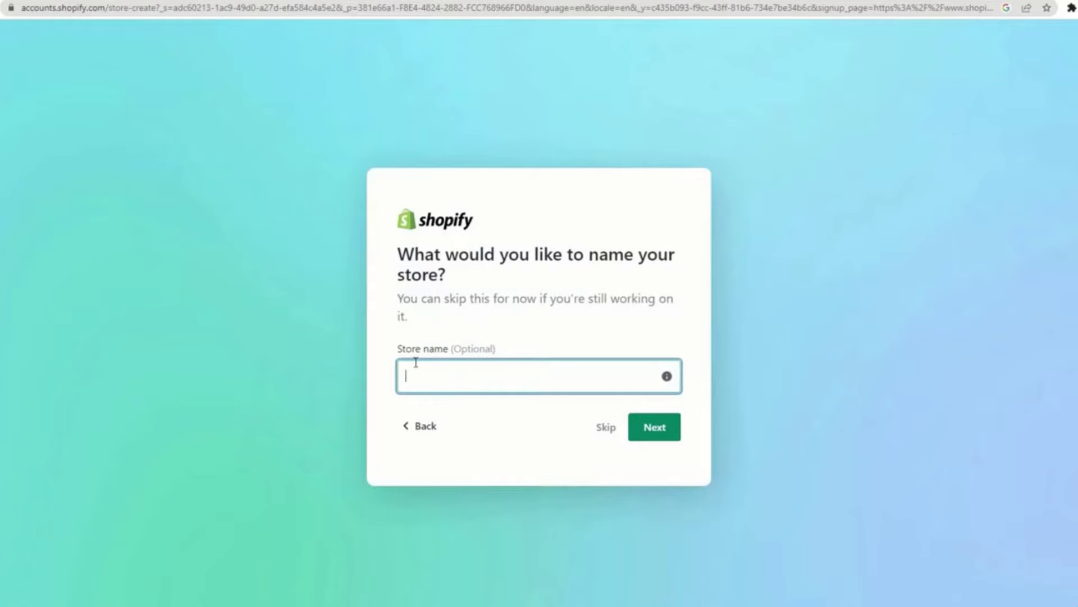
{"action": "type", "text": "Meta"}
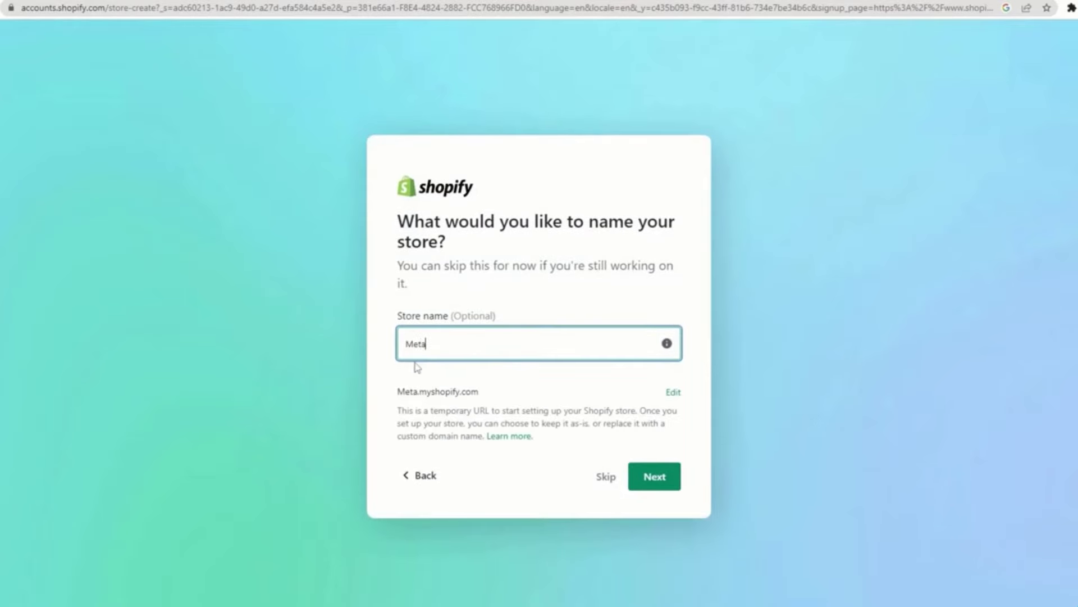
{"action": "type", "text": "Brains"}
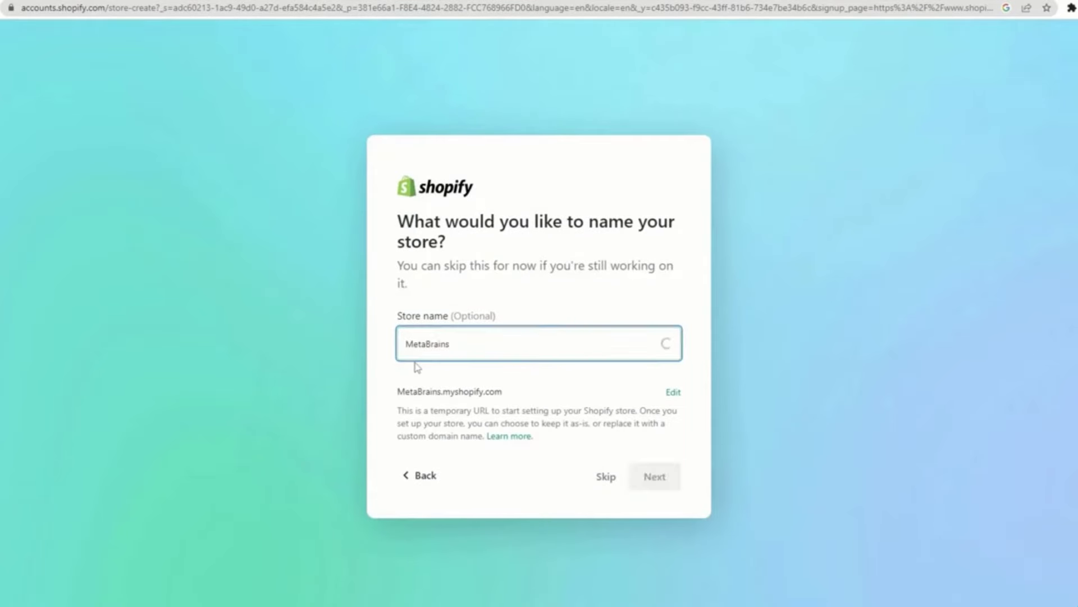
Review the temporary store URL, open it for editing, and continue with metabrains.myshopify.com.
{"action": "left_click", "coordinate": [509, 395]}
{"action": "left_click_drag", "start_coordinate": [508, 395], "coordinate": [417, 395]}
{"action": "left_click", "coordinate": [473, 395]}
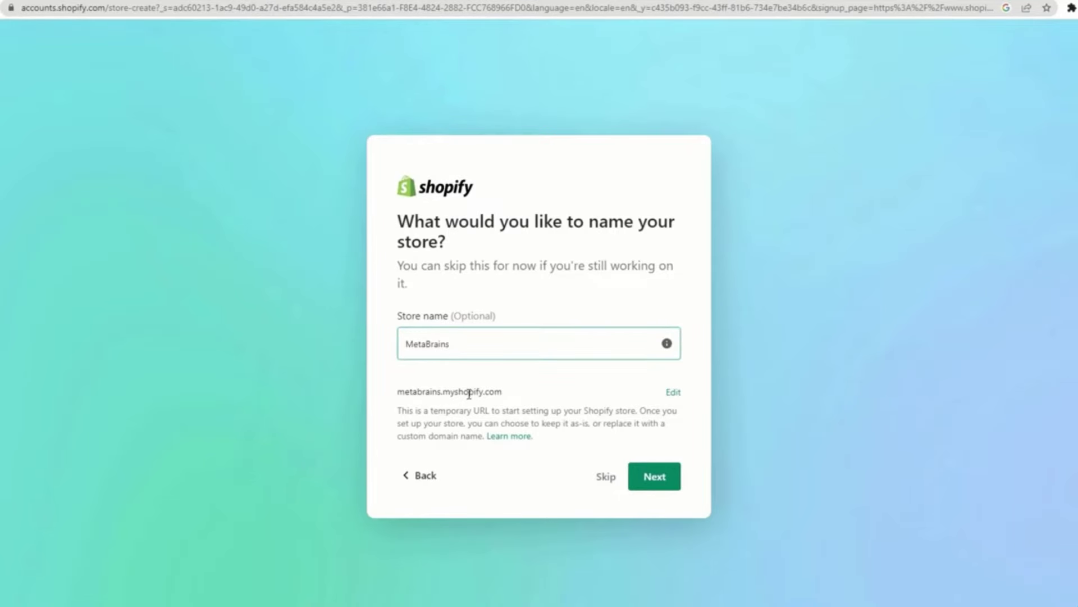
{"action": "mouse_move", "coordinate": [448, 391]}
{"action": "left_mouse_down"}
{"action": "mouse_move", "coordinate": [481, 392]}
{"action": "mouse_move", "coordinate": [405, 390]}
{"action": "mouse_move", "coordinate": [461, 385]}
{"action": "left_mouse_up"}
{"action": "left_click", "coordinate": [492, 393]}
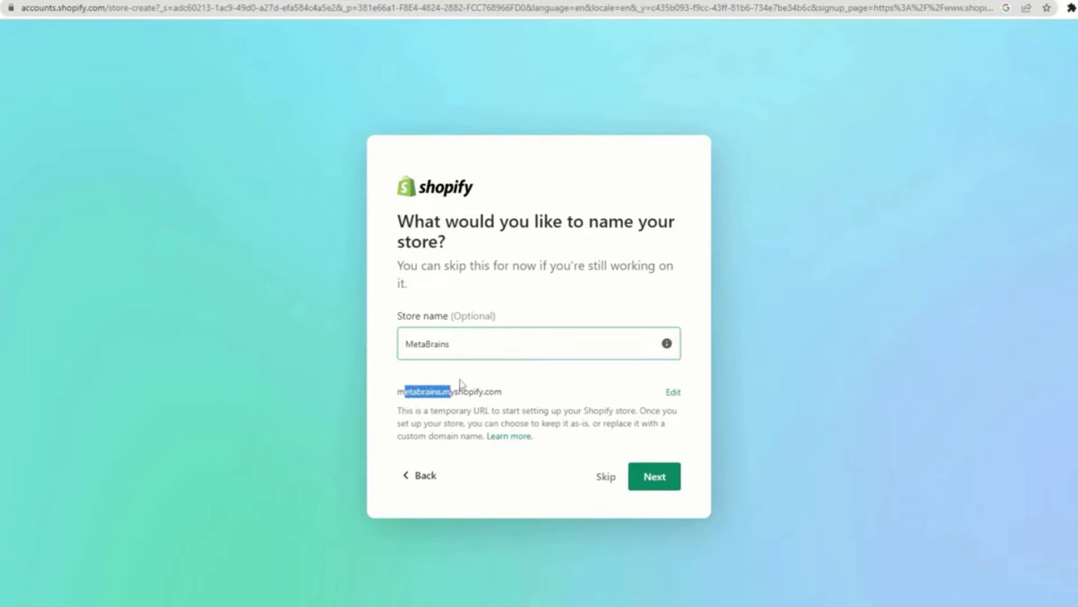
{"action": "double_click", "coordinate": [493, 392]}
{"action": "left_click", "coordinate": [668, 412]}
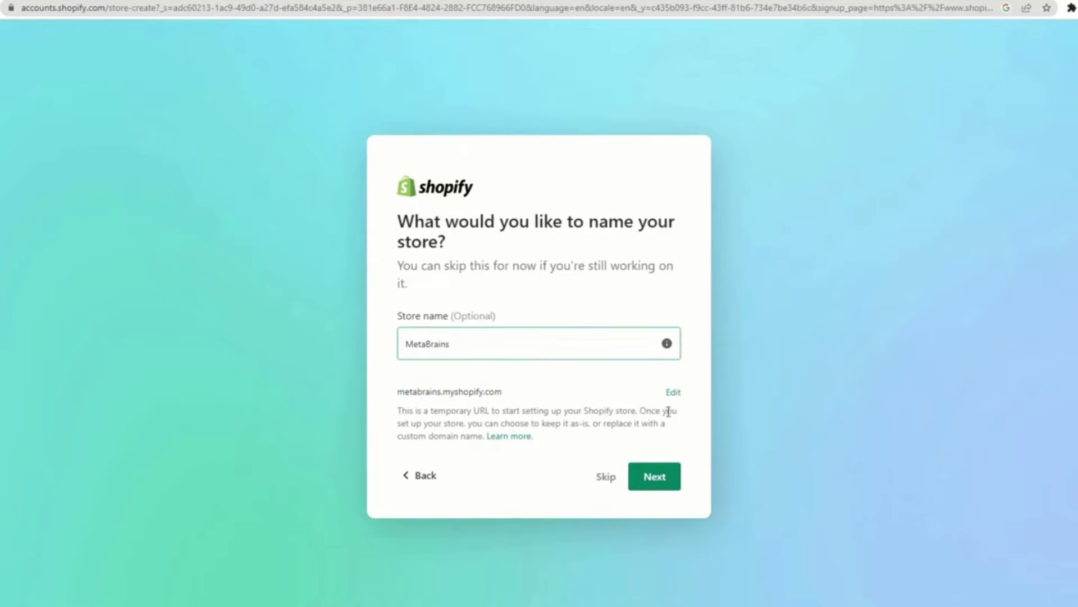
{"action": "left_click", "coordinate": [674, 393]}
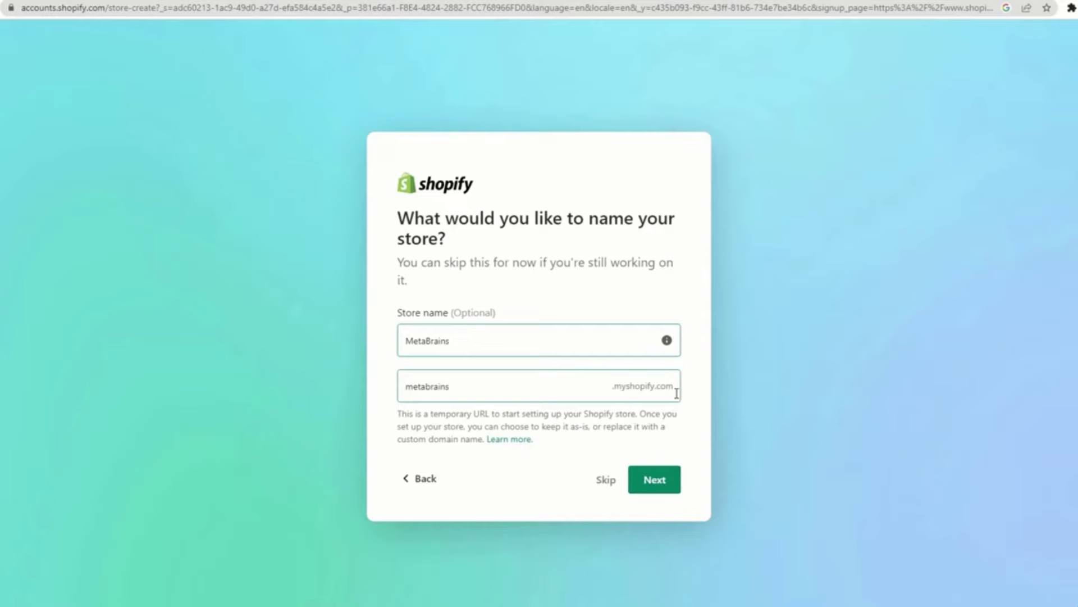
{"action": "left_click", "coordinate": [525, 383]}
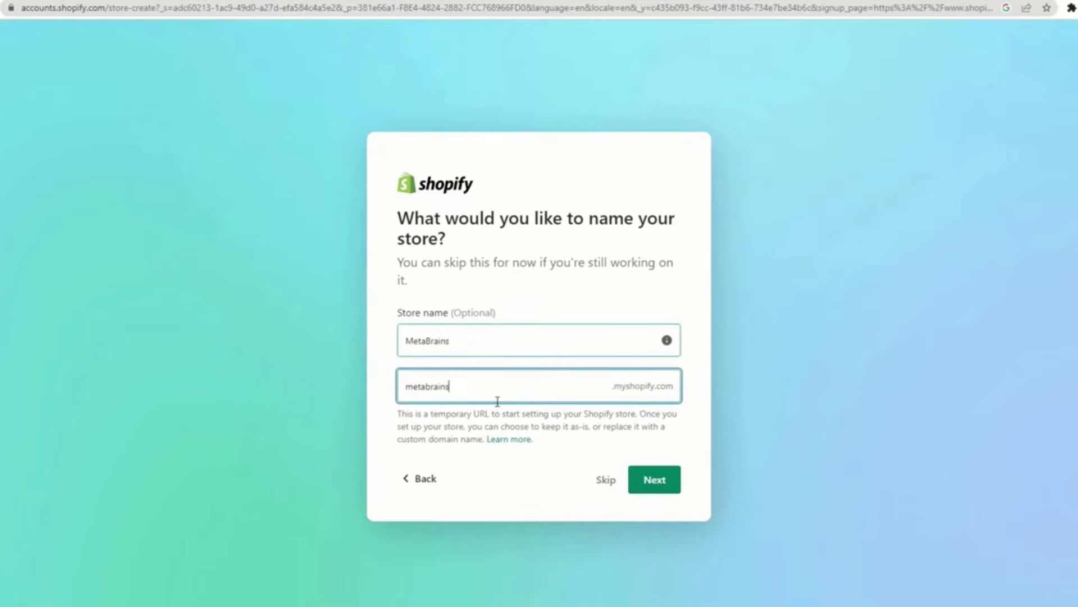
{"action": "left_click", "coordinate": [655, 484]}
Keep Pakistan as the country where the business is located and continue.
{"action": "left_click", "coordinate": [616, 385]}
{"action": "left_click", "coordinate": [616, 385]}
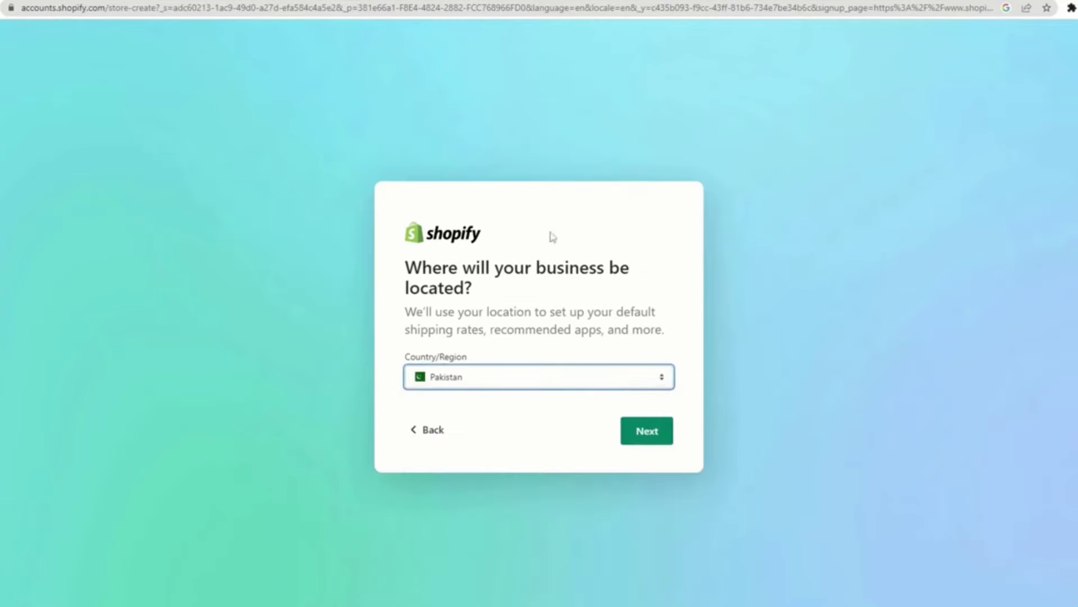
{"action": "left_click_drag", "start_coordinate": [657, 334], "coordinate": [662, 332]}
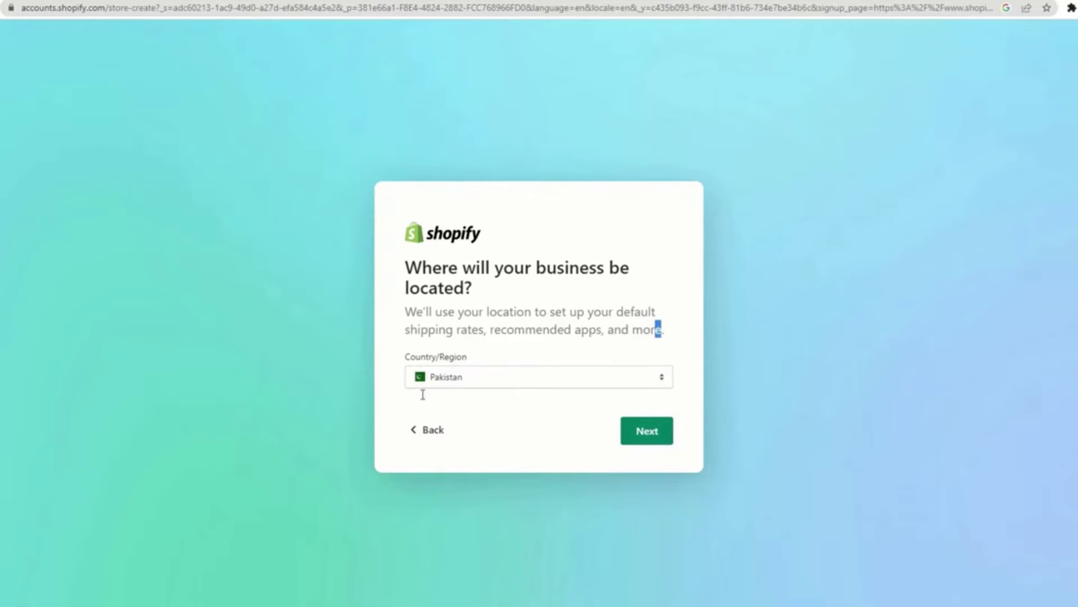
{"action": "left_click", "coordinate": [647, 431]}
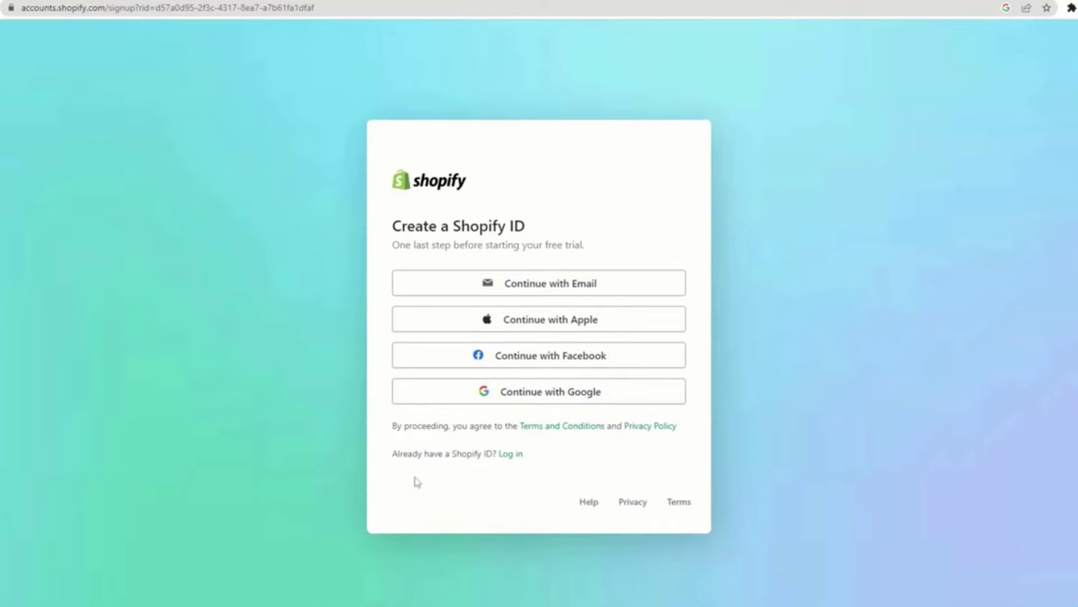
Create the Shopify ID by continuing with Google and choosing the listed Google account.
{"action": "left_click", "coordinate": [569, 392]}
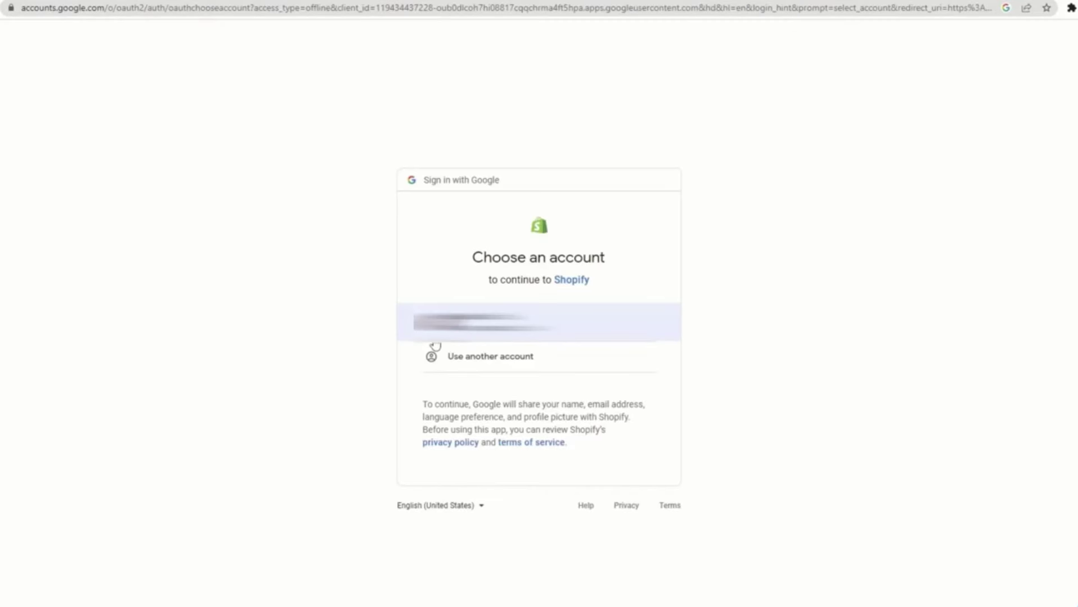
{"action": "left_click", "coordinate": [483, 322]}
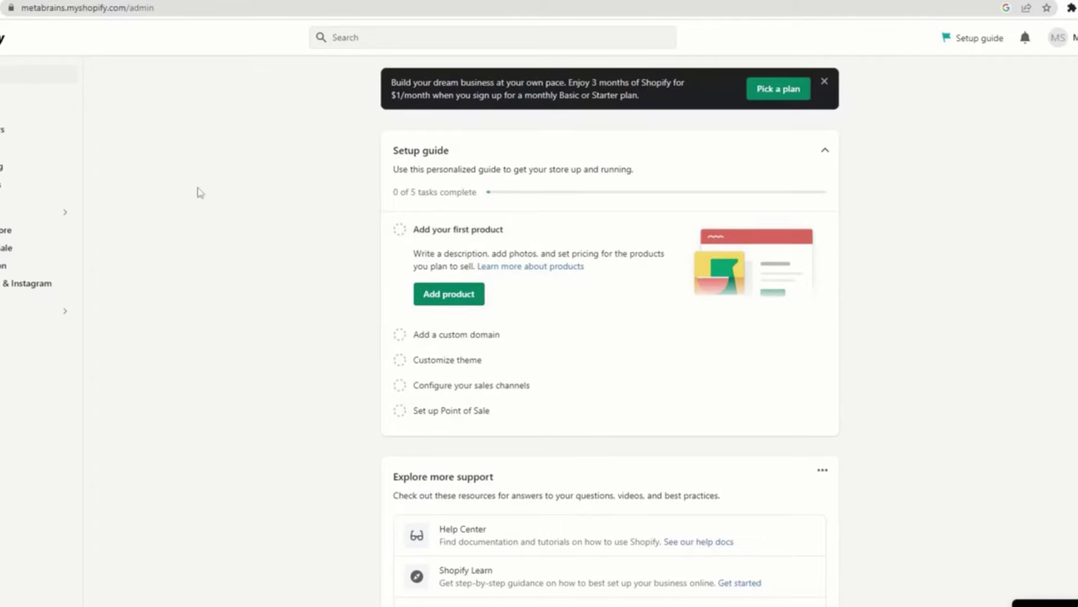
Look over the store's admin home page and read the trial notice about the monthly Basic or Starter plan offer.
{"action": "scroll", "coordinate": [698, 450], "scroll_direction": "down", "scroll_amount": 7}
{"action": "scroll", "coordinate": [164, 303], "scroll_direction": "up", "scroll_amount": 7}
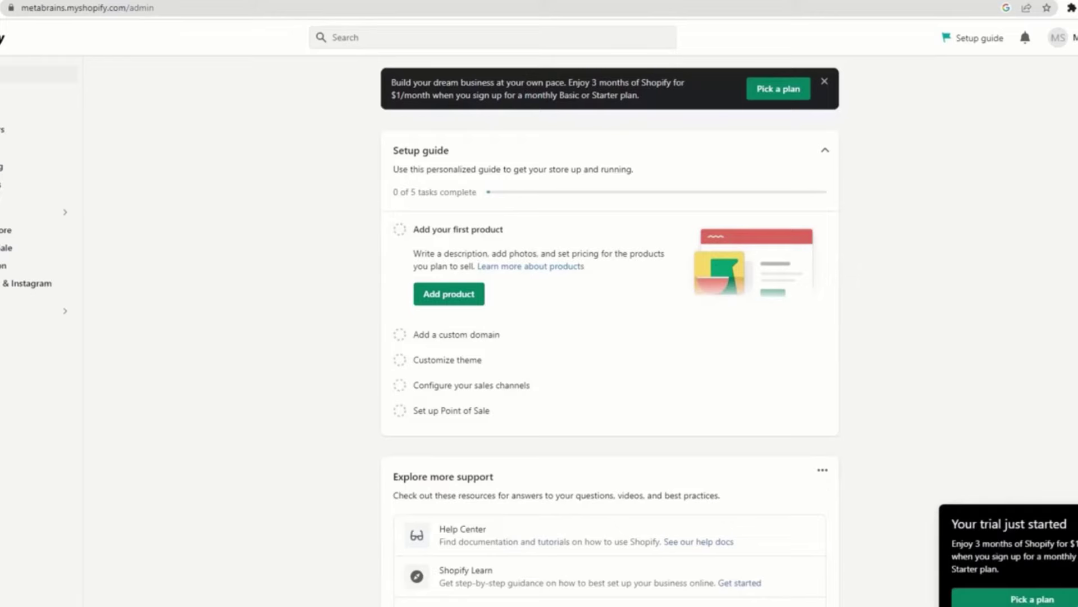
{"action": "left_click_drag", "start_coordinate": [1047, 543], "coordinate": [959, 556]}
{"action": "left_click_drag", "start_coordinate": [955, 543], "coordinate": [1048, 543]}
{"action": "left_click", "coordinate": [1052, 516]}
{"action": "left_click_drag", "start_coordinate": [952, 543], "coordinate": [1076, 543]}
{"action": "left_click", "coordinate": [1056, 568]}
{"action": "left_click_drag", "start_coordinate": [1002, 573], "coordinate": [952, 541]}
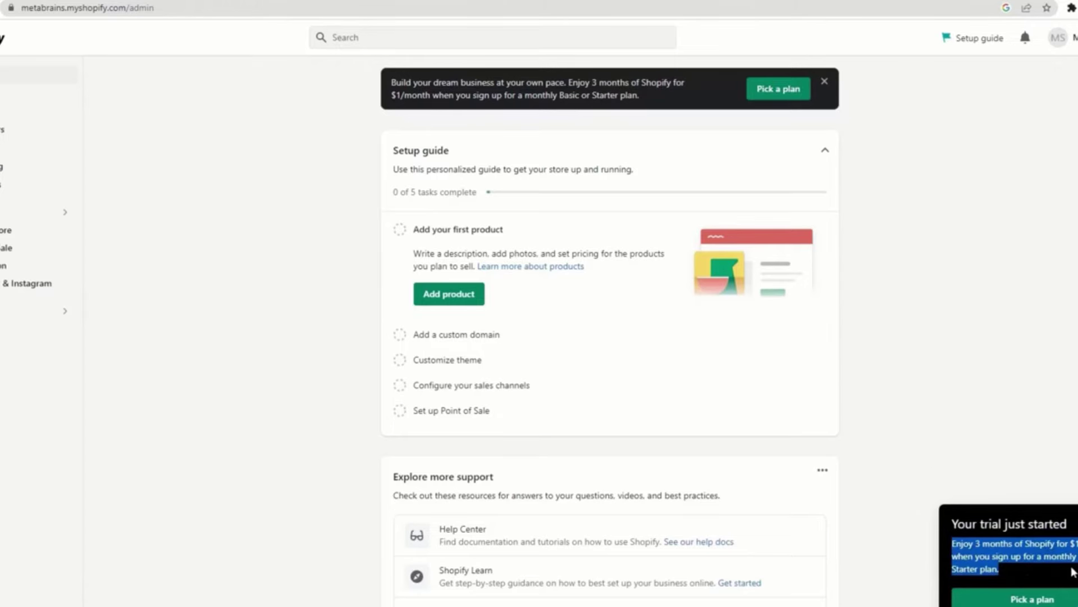
{"action": "left_click", "coordinate": [1025, 574]}
{"action": "left_click_drag", "start_coordinate": [1022, 573], "coordinate": [962, 543]}
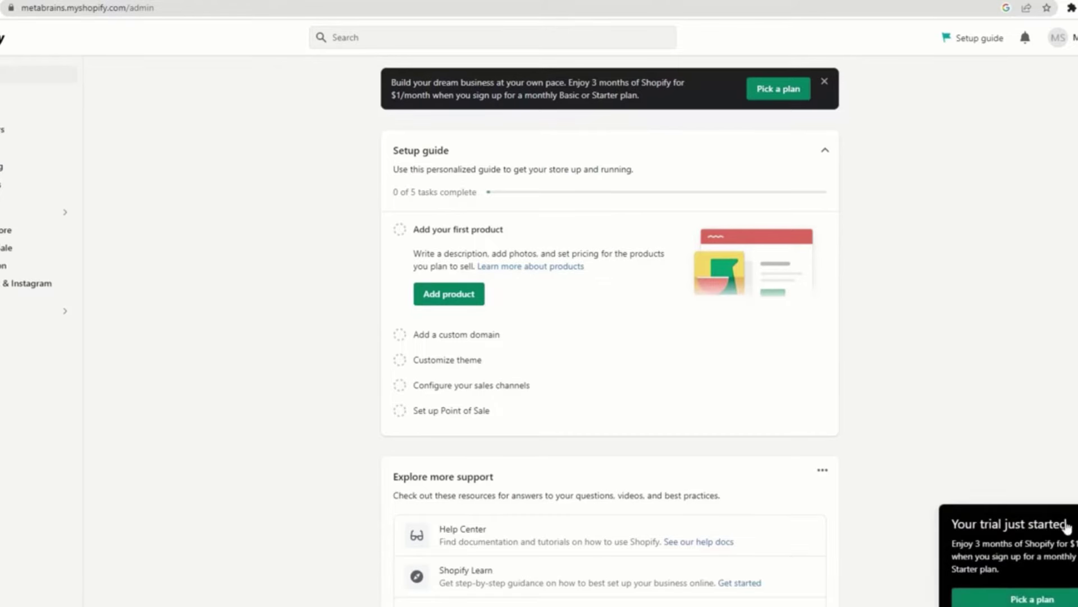
{"action": "scroll", "coordinate": [506, 429], "scroll_direction": "down", "scroll_amount": 2}
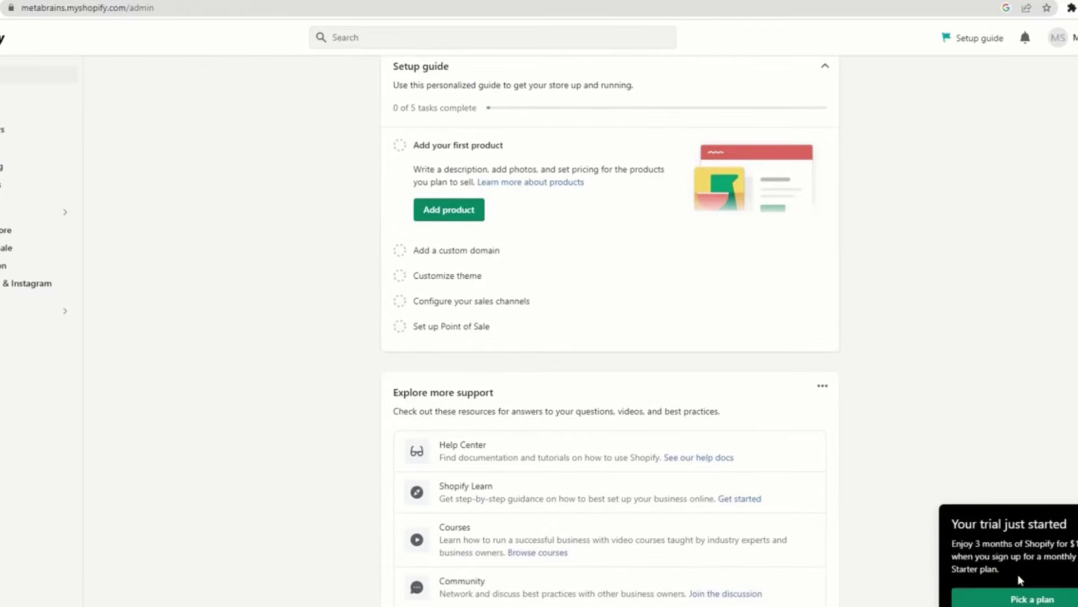
{"action": "left_click_drag", "start_coordinate": [1018, 577], "coordinate": [954, 543]}
{"action": "left_click", "coordinate": [1062, 556]}
{"action": "left_click_drag", "start_coordinate": [1035, 571], "coordinate": [954, 543]}
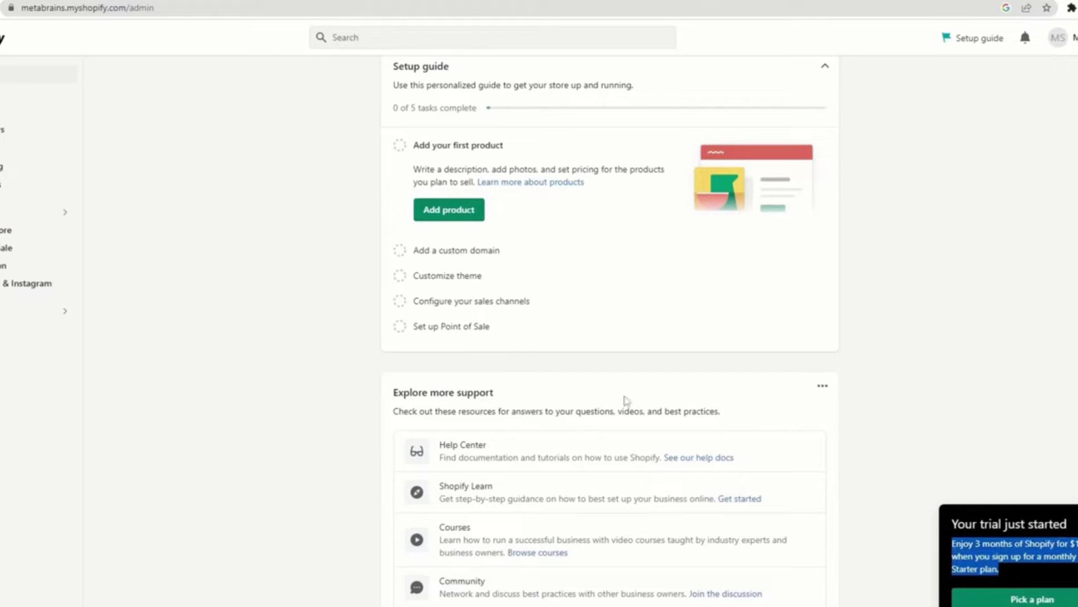
{"action": "left_click", "coordinate": [1009, 575]}
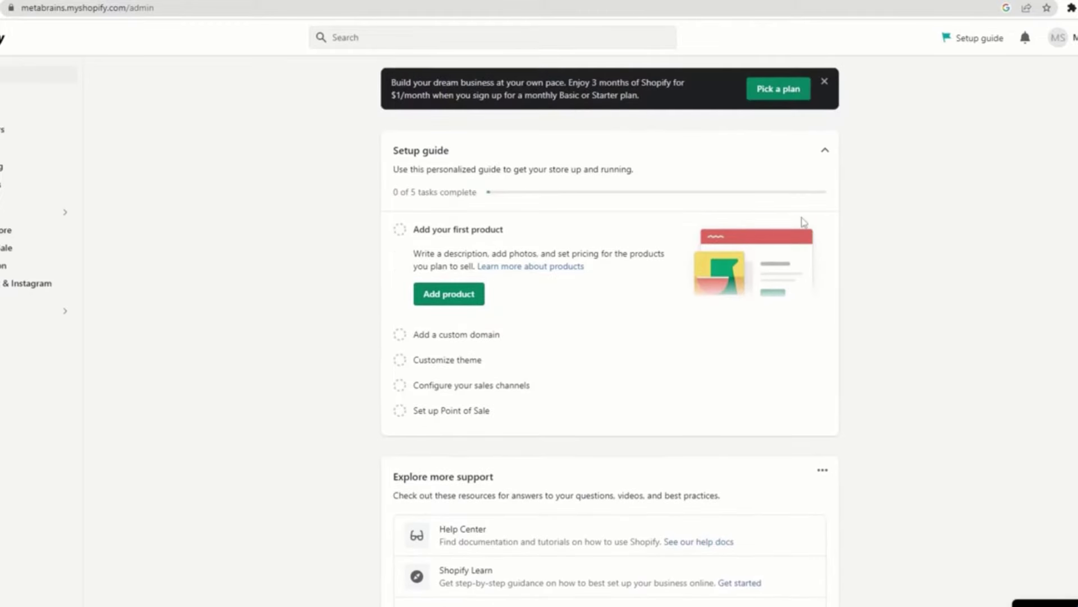
Dismiss the plan offer banner above the setup guide on the admin home page.
{"action": "scroll", "coordinate": [330, 335], "scroll_direction": "down", "scroll_amount": 5}
{"action": "scroll", "coordinate": [337, 281], "scroll_direction": "up", "scroll_amount": 5}
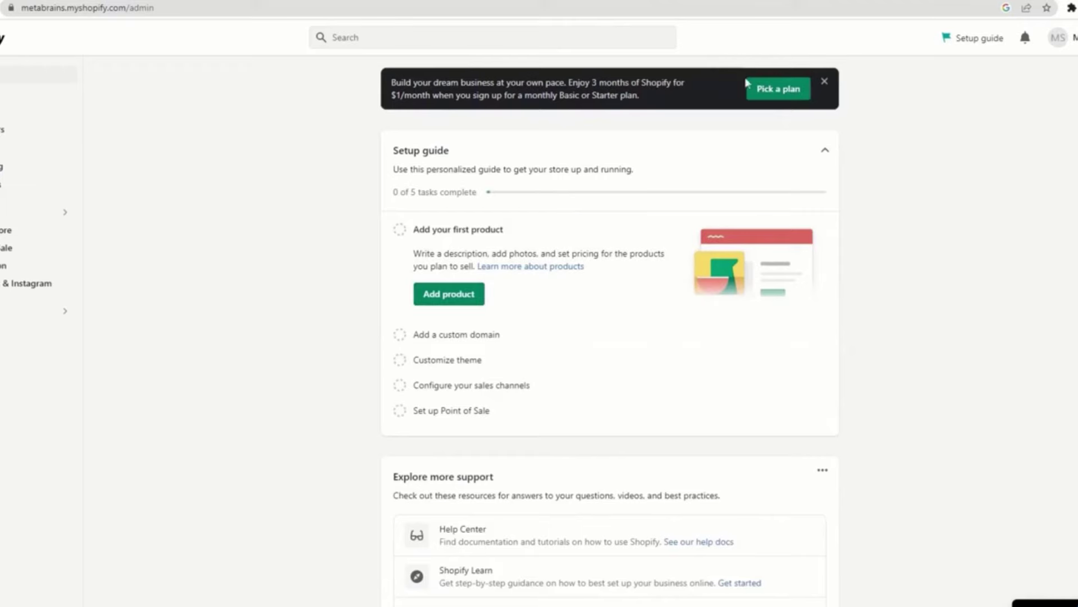
{"action": "left_click", "coordinate": [823, 81]}
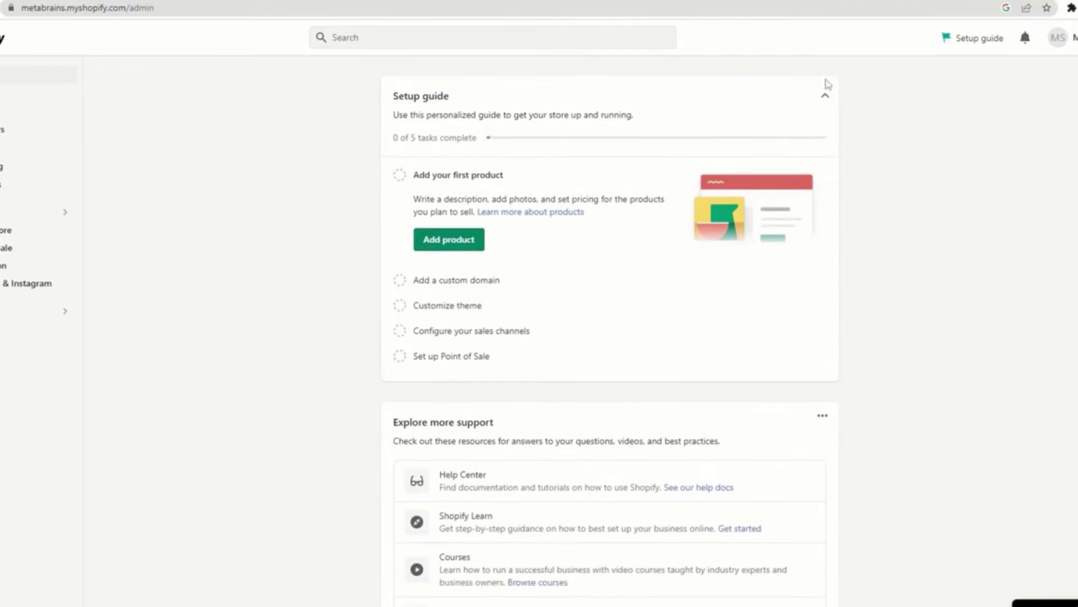
{"action": "right_click", "coordinate": [982, 39]}
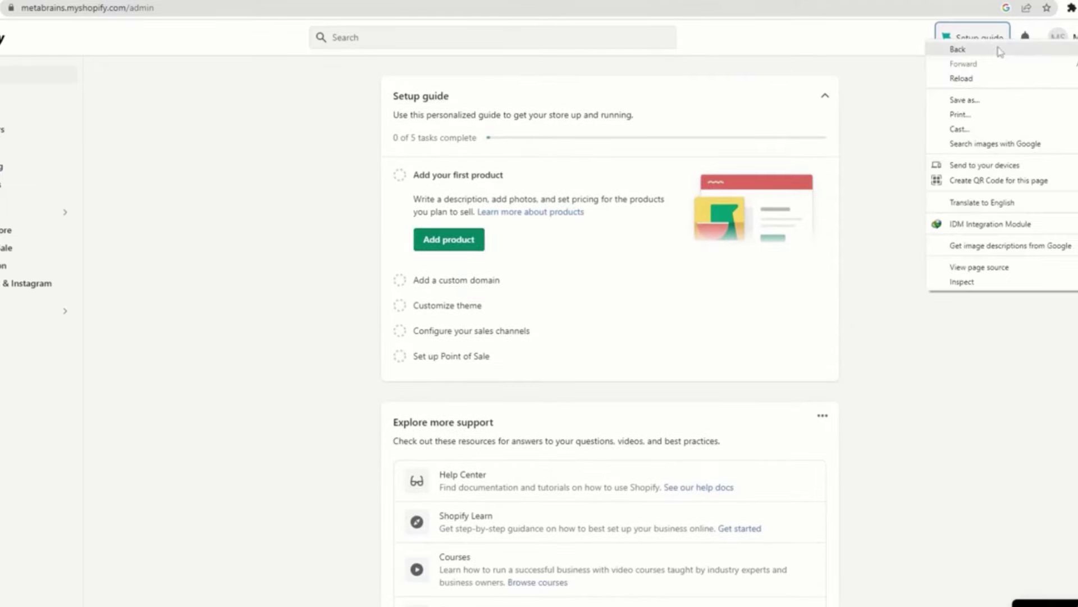
{"action": "left_click", "coordinate": [899, 41]}
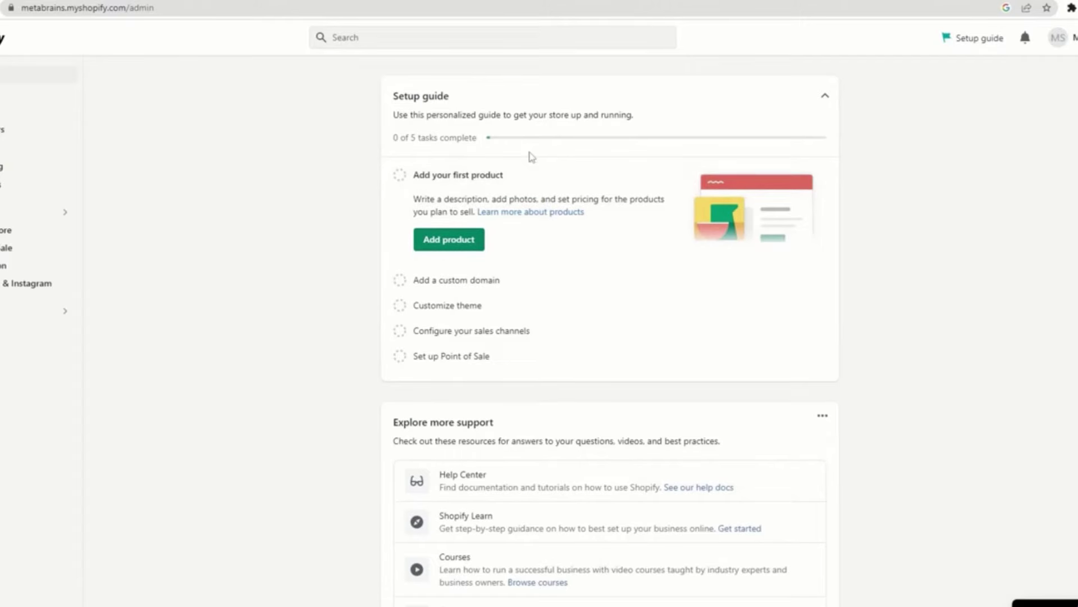
Examine the support resources, the TikTok channel card and the POS Pro free trial card below the setup guide.
{"action": "scroll", "coordinate": [532, 157], "scroll_direction": "down", "scroll_amount": 5}
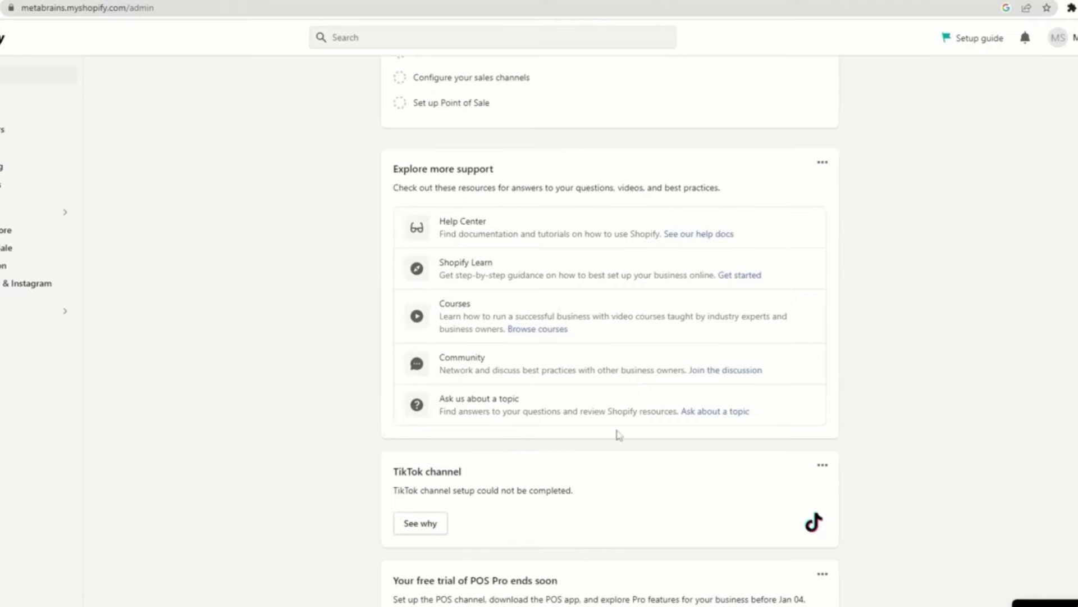
{"action": "scroll", "coordinate": [620, 439], "scroll_direction": "down", "scroll_amount": 2}
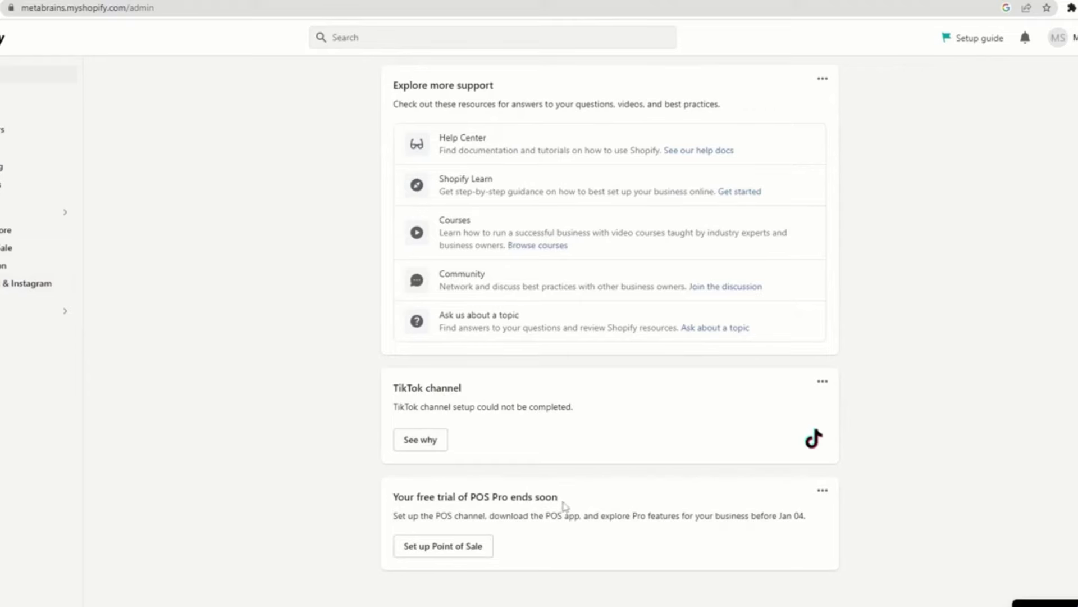
{"action": "left_click_drag", "start_coordinate": [394, 517], "coordinate": [678, 516]}
{"action": "left_click", "coordinate": [659, 517]}
{"action": "left_click", "coordinate": [783, 515]}
{"action": "left_click_drag", "start_coordinate": [800, 513], "coordinate": [786, 517]}
{"action": "left_click", "coordinate": [782, 526]}
{"action": "left_click_drag", "start_coordinate": [566, 498], "coordinate": [352, 490]}
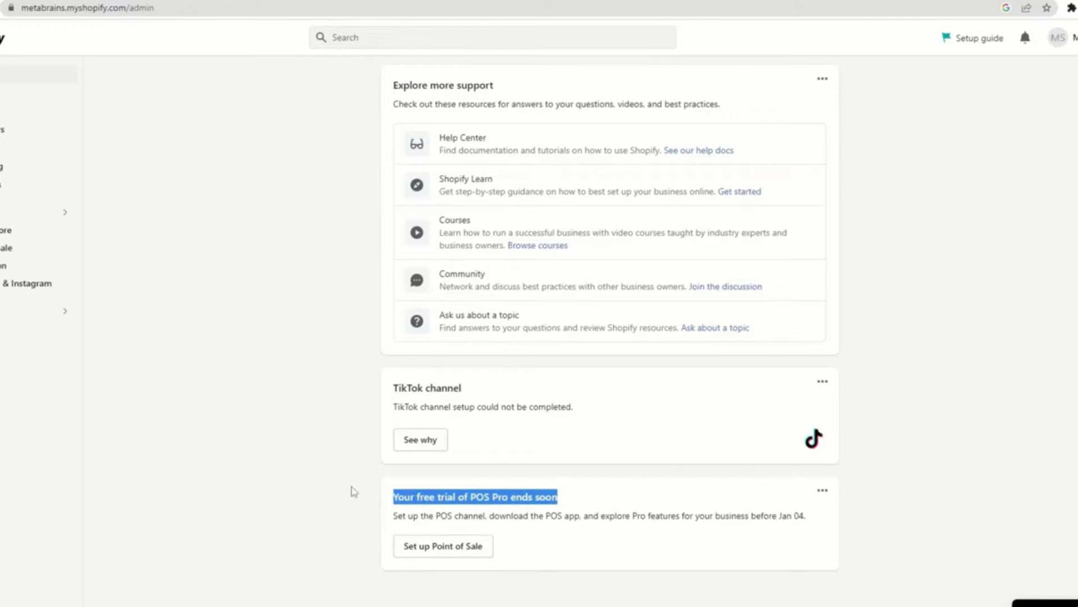
{"action": "left_click", "coordinate": [355, 493]}
{"action": "scroll", "coordinate": [365, 507], "scroll_direction": "up", "scroll_amount": 5}
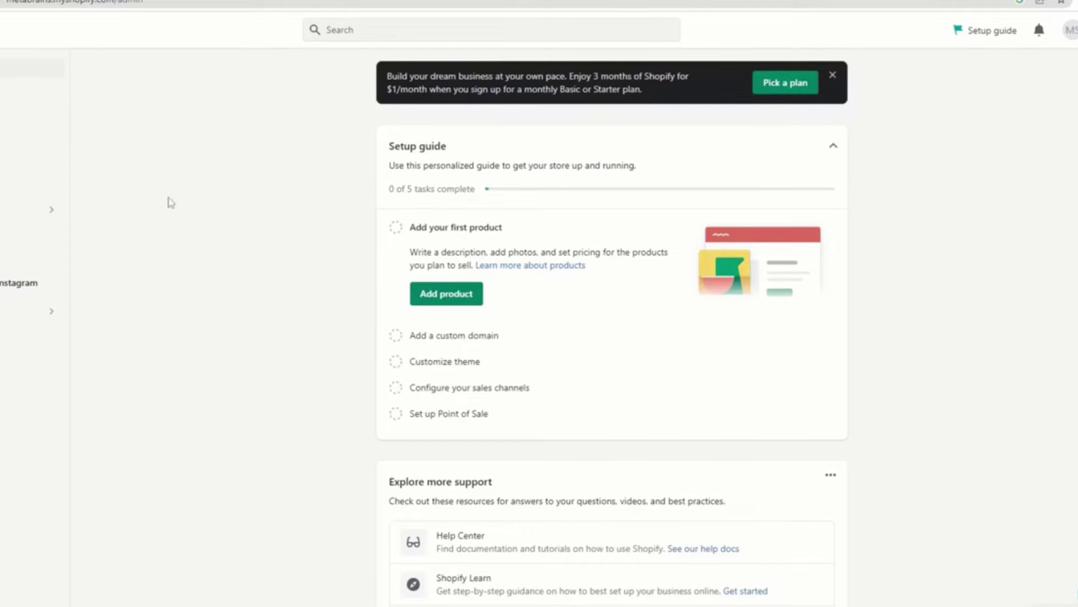
Open the storefront in a new browser tab using the store's admin address without the /admin part.
{"action": "left_click", "coordinate": [157, 2]}
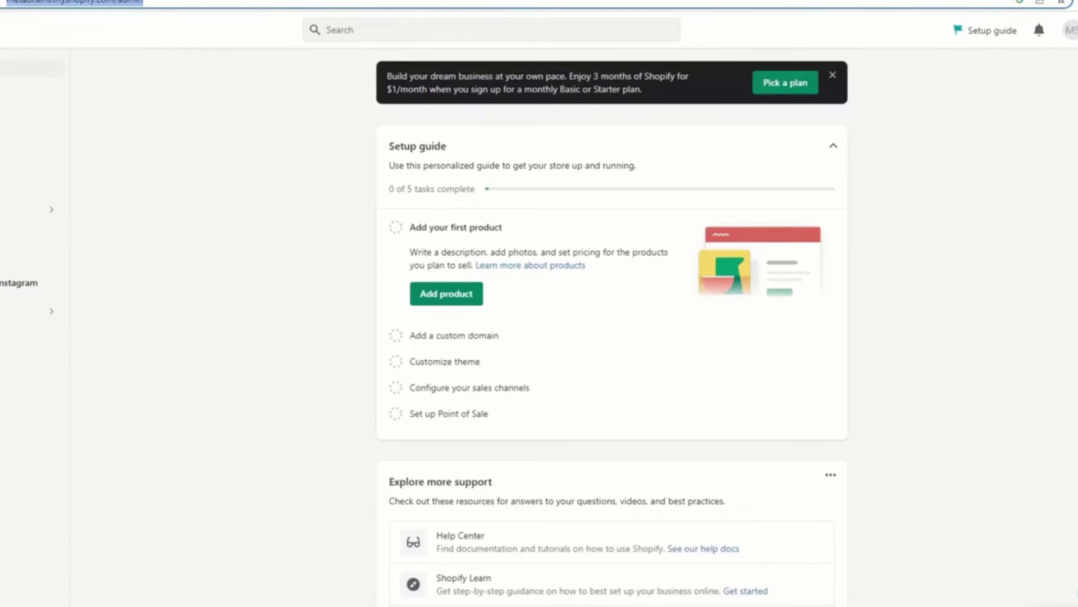
{"action": "key", "text": "ctrl+c"}
{"action": "key", "text": "ctrl+t"}
{"action": "key", "text": "ctrl+v"}
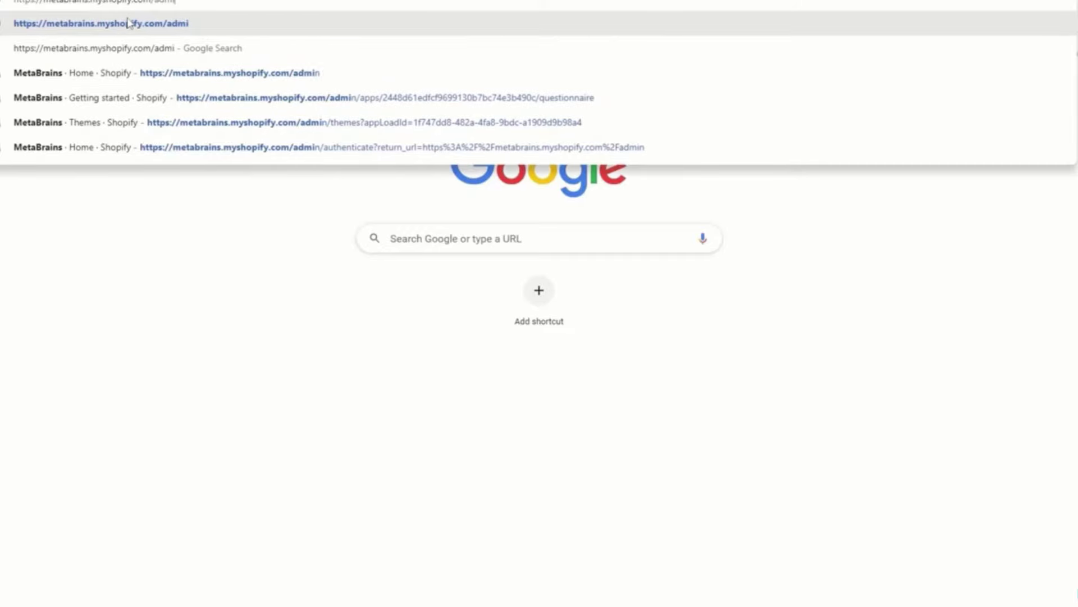
{"action": "key", "text": "BackSpace"}
{"action": "key", "text": "BackSpace"}
{"action": "key", "text": "BackSpace"}
{"action": "key", "text": "BackSpace"}
{"action": "key", "text": "BackSpace"}
{"action": "key", "text": "BackSpace"}
{"action": "key", "text": "Return"}
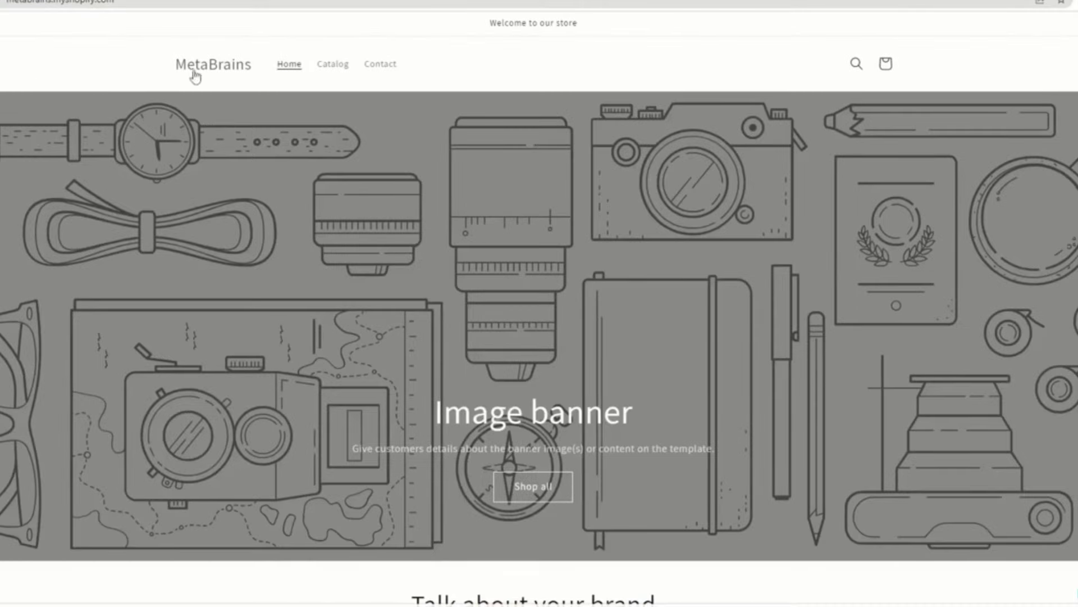
Look through the storefront home page from the image banner to the footer and its email subscription form.
{"action": "scroll", "coordinate": [368, 79], "scroll_direction": "down", "scroll_amount": 15}
{"action": "scroll", "coordinate": [367, 71], "scroll_direction": "up", "scroll_amount": 15}
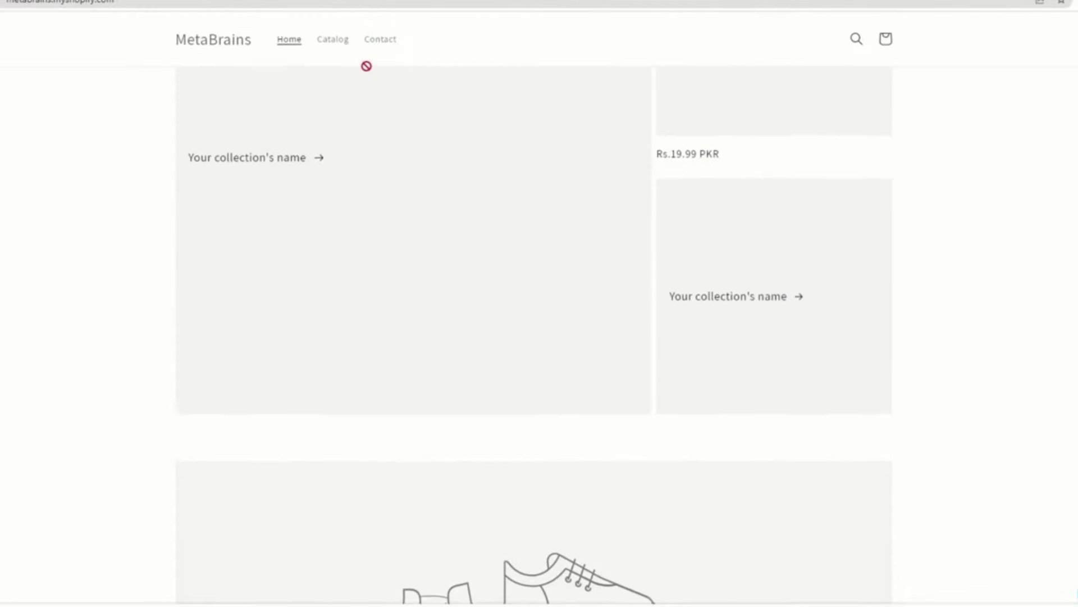
{"action": "scroll", "coordinate": [481, 395], "scroll_direction": "down", "scroll_amount": 3}
{"action": "scroll", "coordinate": [480, 387], "scroll_direction": "down", "scroll_amount": 15}
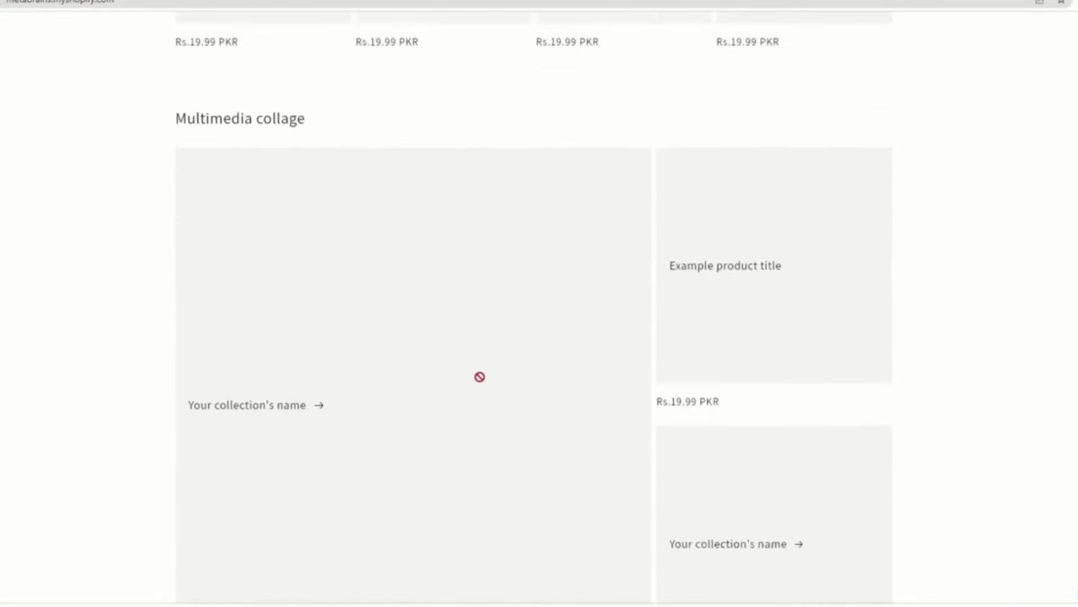
{"action": "scroll", "coordinate": [481, 380], "scroll_direction": "up", "scroll_amount": 1}
{"action": "scroll", "coordinate": [481, 380], "scroll_direction": "down", "scroll_amount": 2}
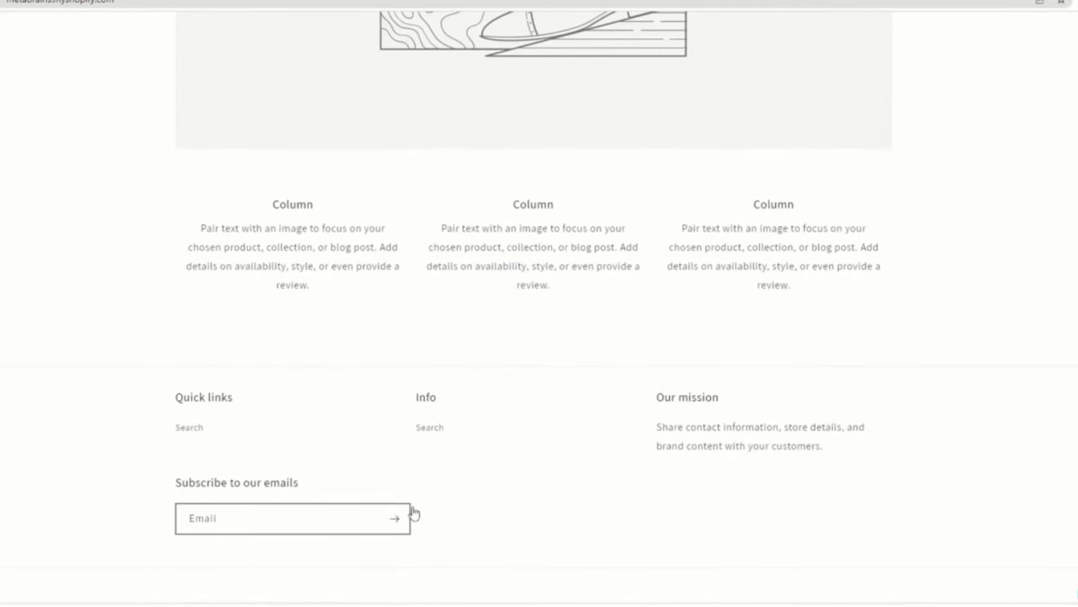
{"action": "scroll", "coordinate": [328, 72], "scroll_direction": "up", "scroll_amount": 15}
Open the storefront's Catalog page and examine its product list and the email subscription section.
{"action": "left_click", "coordinate": [328, 72]}
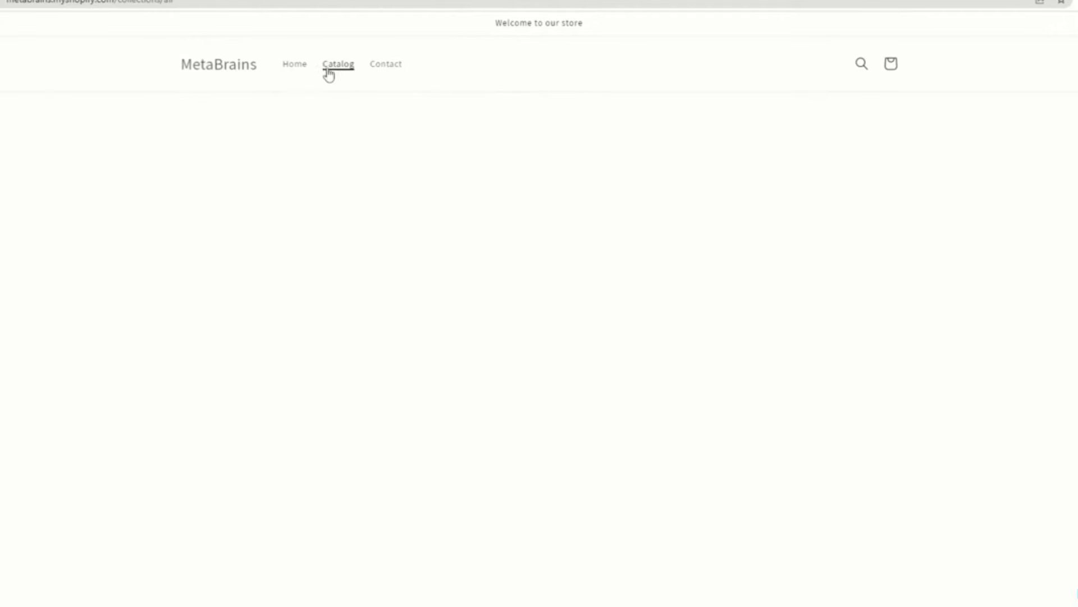
{"action": "scroll", "coordinate": [501, 453], "scroll_direction": "down", "scroll_amount": 2}
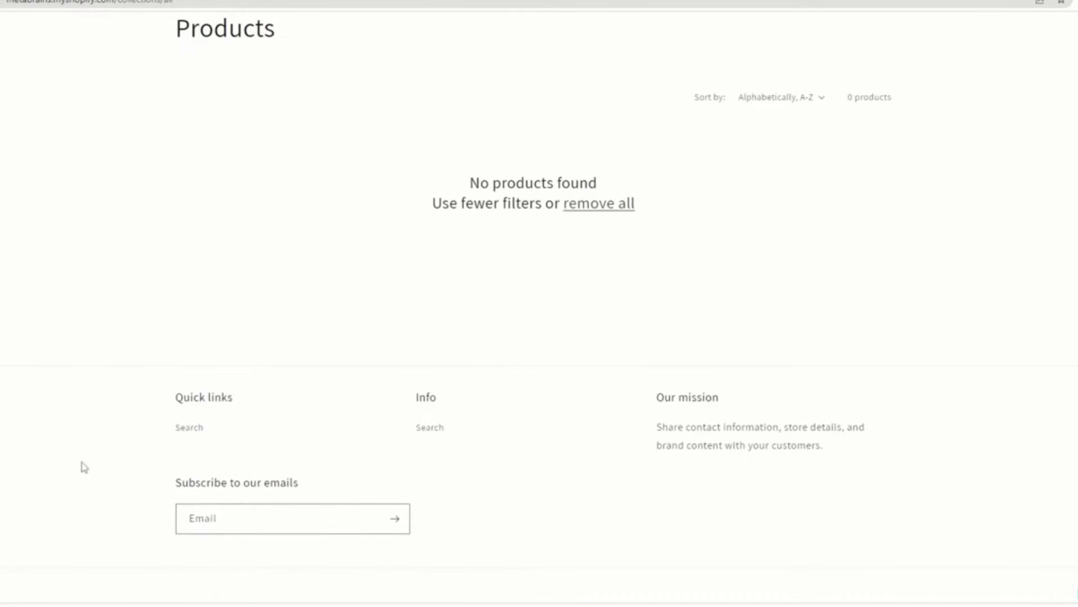
{"action": "scroll", "coordinate": [169, 166], "scroll_direction": "up", "scroll_amount": 1}
{"action": "scroll", "coordinate": [160, 134], "scroll_direction": "up", "scroll_amount": 1}
{"action": "scroll", "coordinate": [224, 393], "scroll_direction": "down", "scroll_amount": 2}
{"action": "left_click_drag", "start_coordinate": [314, 487], "coordinate": [149, 489]}
{"action": "left_click", "coordinate": [113, 476]}
{"action": "scroll", "coordinate": [285, 556], "scroll_direction": "up", "scroll_amount": 2}
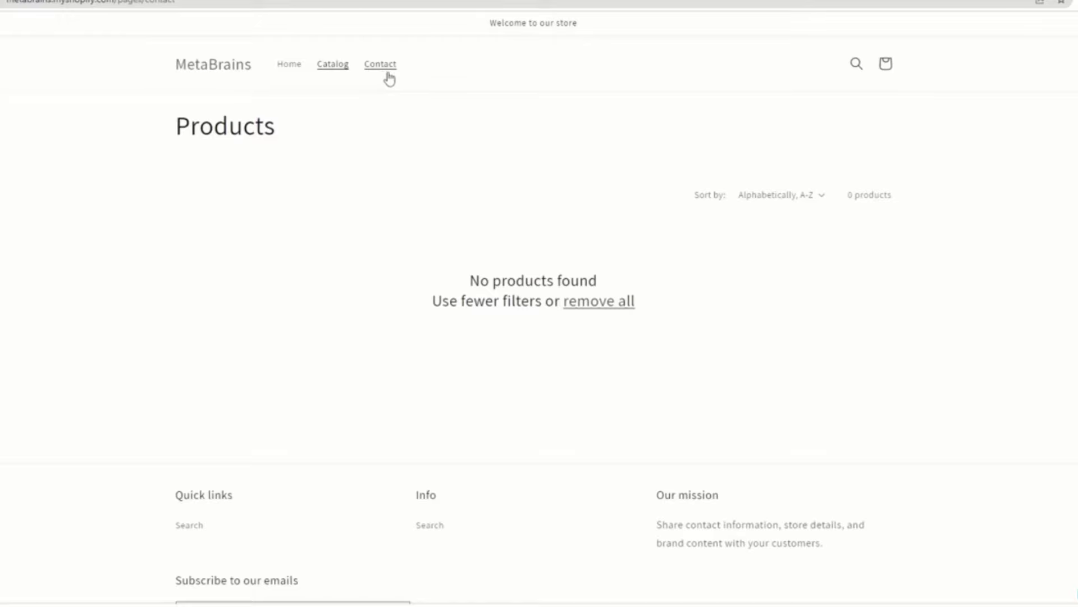
Open the storefront's Contact page and look at its contact form.
{"action": "left_click", "coordinate": [385, 73]}
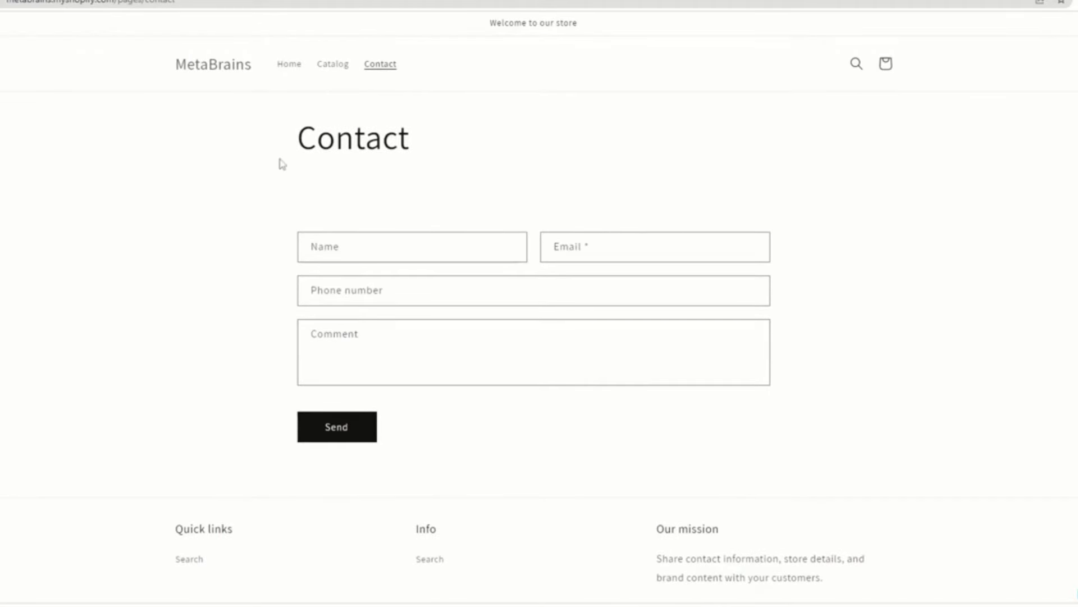
{"action": "mouse_move", "coordinate": [292, 149]}
{"action": "left_mouse_down"}
{"action": "mouse_move", "coordinate": [413, 142]}
{"action": "mouse_move", "coordinate": [288, 155]}
{"action": "left_mouse_up"}
{"action": "left_click", "coordinate": [500, 144]}
Open the shopping cart page and look over its featured collection and footer.
{"action": "left_click", "coordinate": [887, 66]}
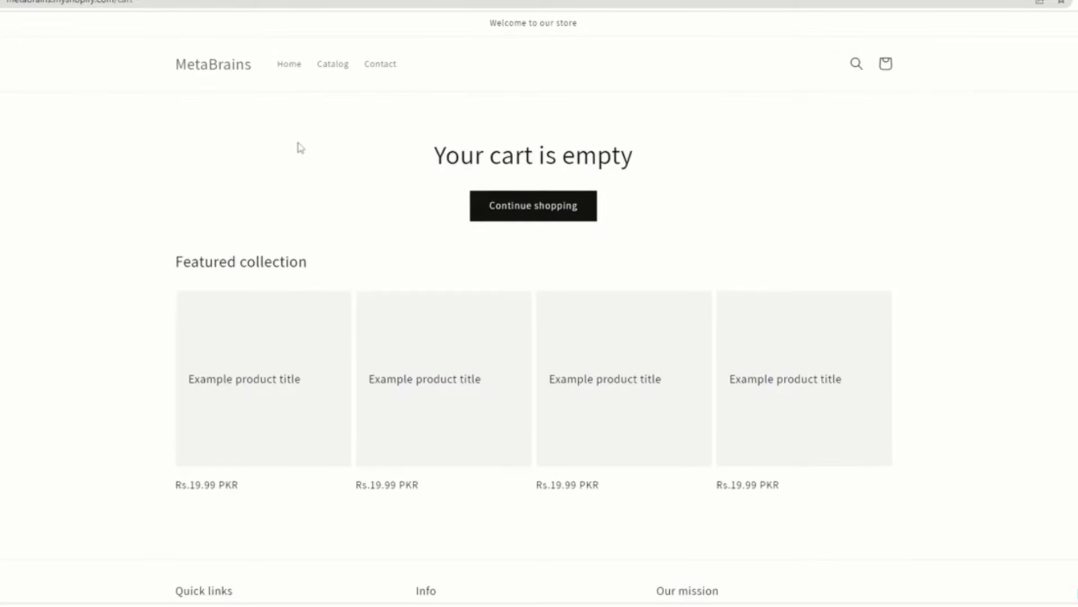
{"action": "scroll", "coordinate": [777, 370], "scroll_direction": "down", "scroll_amount": 3}
{"action": "scroll", "coordinate": [107, 191], "scroll_direction": "up", "scroll_amount": 3}
{"action": "scroll", "coordinate": [717, 378], "scroll_direction": "down", "scroll_amount": 3}
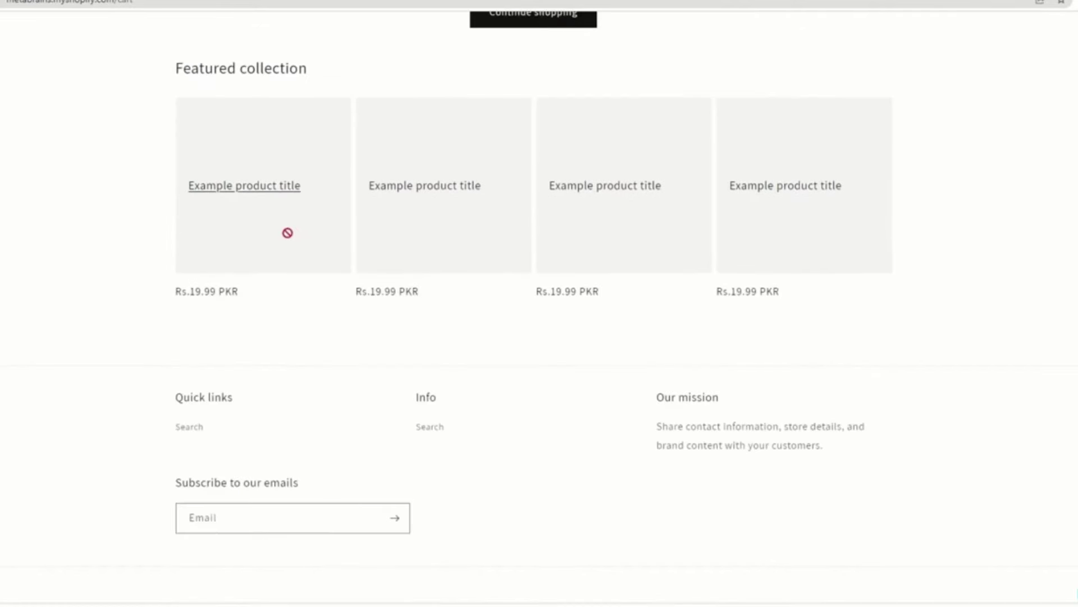
{"action": "scroll", "coordinate": [308, 430], "scroll_direction": "up", "scroll_amount": 5}
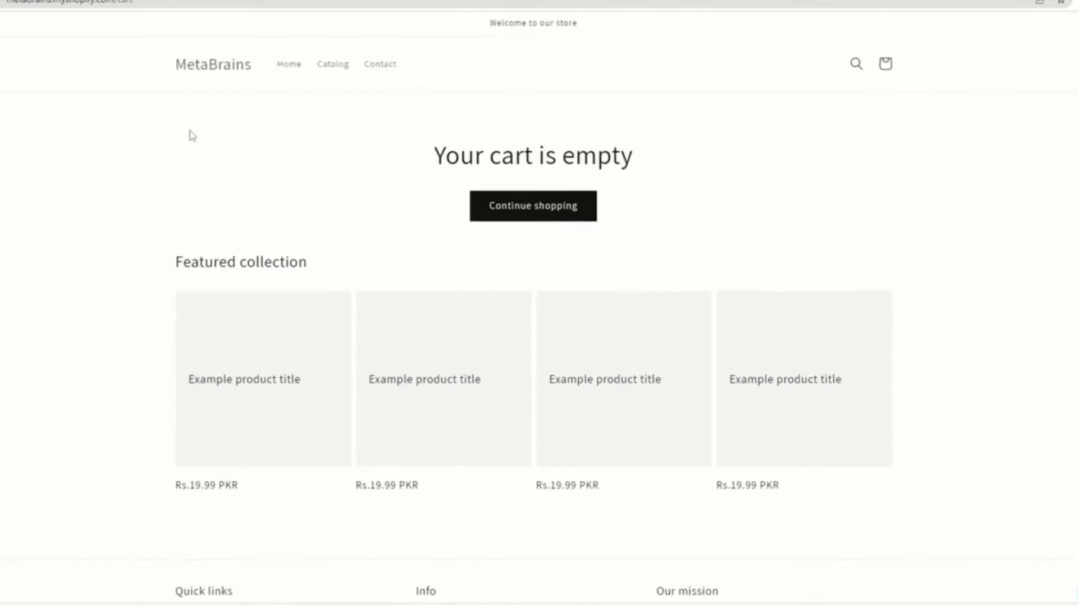
Return to the storefront home page, then go to the store admin through the /admin address and review its home page.
{"action": "left_click", "coordinate": [195, 79]}
{"action": "left_click", "coordinate": [158, 4]}
{"action": "type", "text": "admin"}
{"action": "key", "text": "Return"}
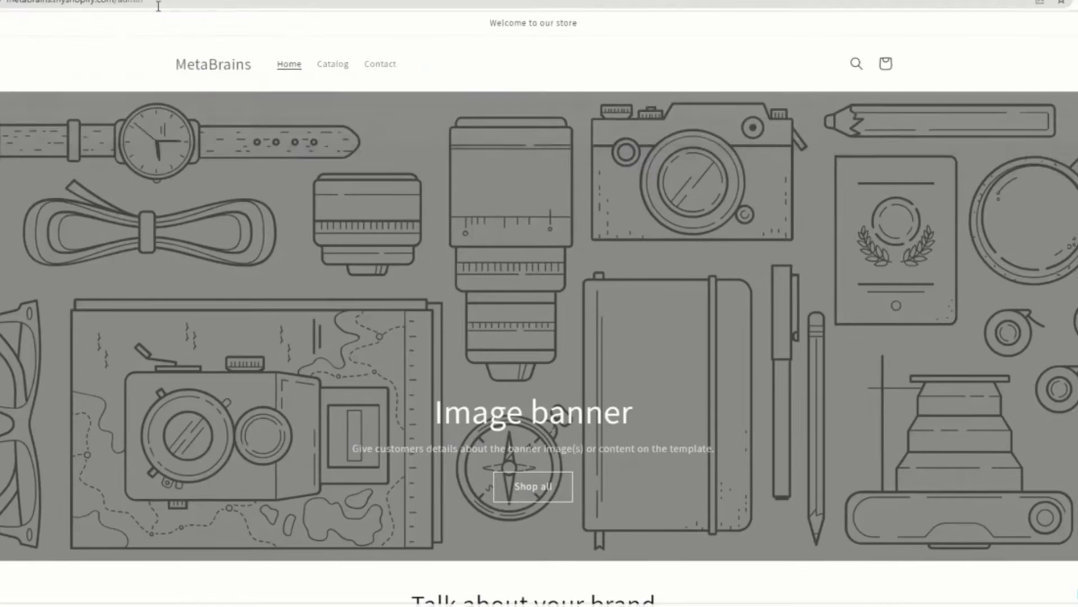
{"action": "left_click", "coordinate": [5, 2]}
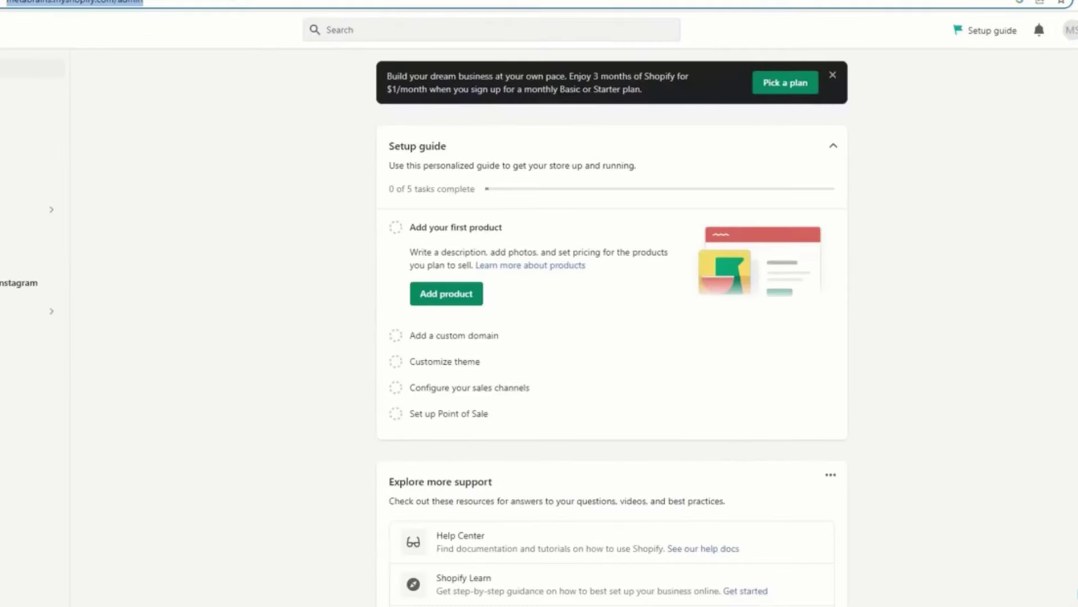
{"action": "left_click", "coordinate": [93, 4]}
{"action": "left_click", "coordinate": [96, 5]}
{"action": "scroll", "coordinate": [734, 500], "scroll_direction": "down", "scroll_amount": 7}
{"action": "scroll", "coordinate": [743, 491], "scroll_direction": "up", "scroll_amount": 7}
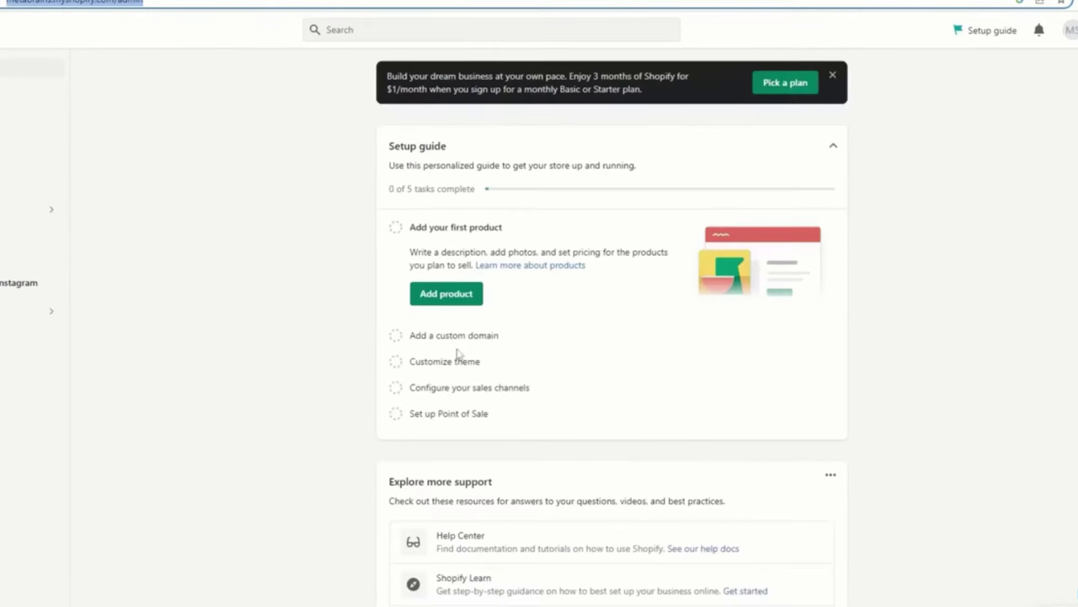
View the Orders page and its abandoned checkouts in the store admin.
{"action": "key", "text": "g"}
{"action": "key", "text": "o"}
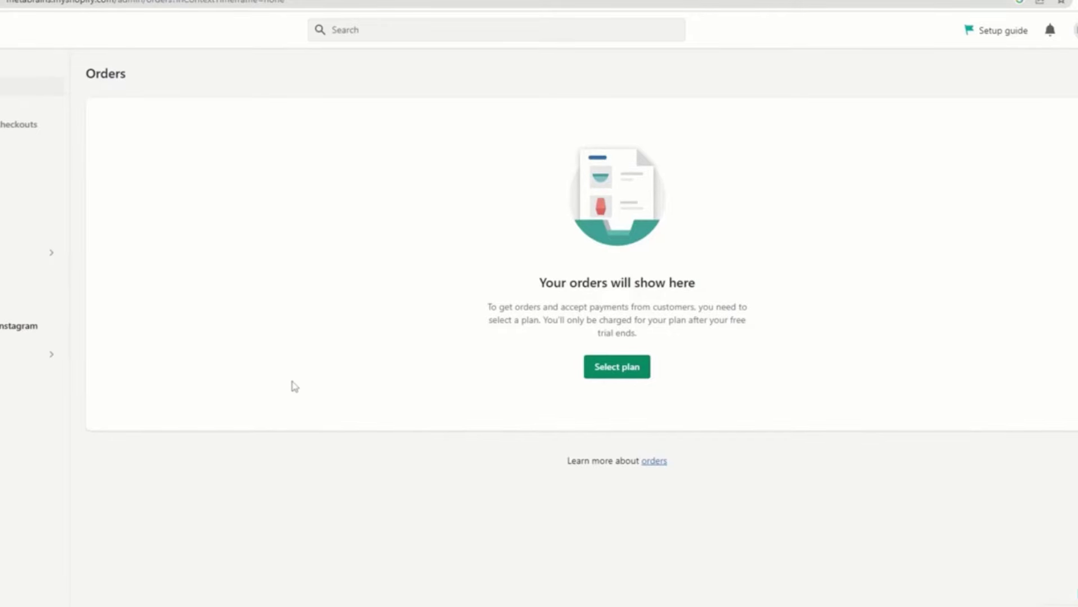
{"action": "left_click", "coordinate": [18, 127]}
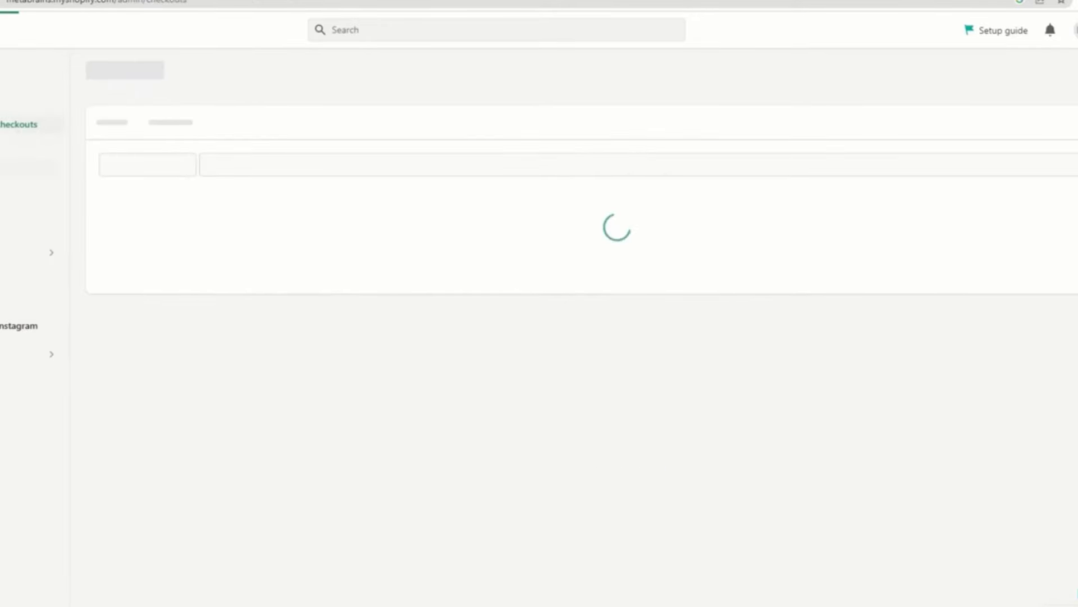
View the Products page and then the Customers page, reading the introduction to customer management.
{"action": "left_click", "coordinate": [17, 144]}
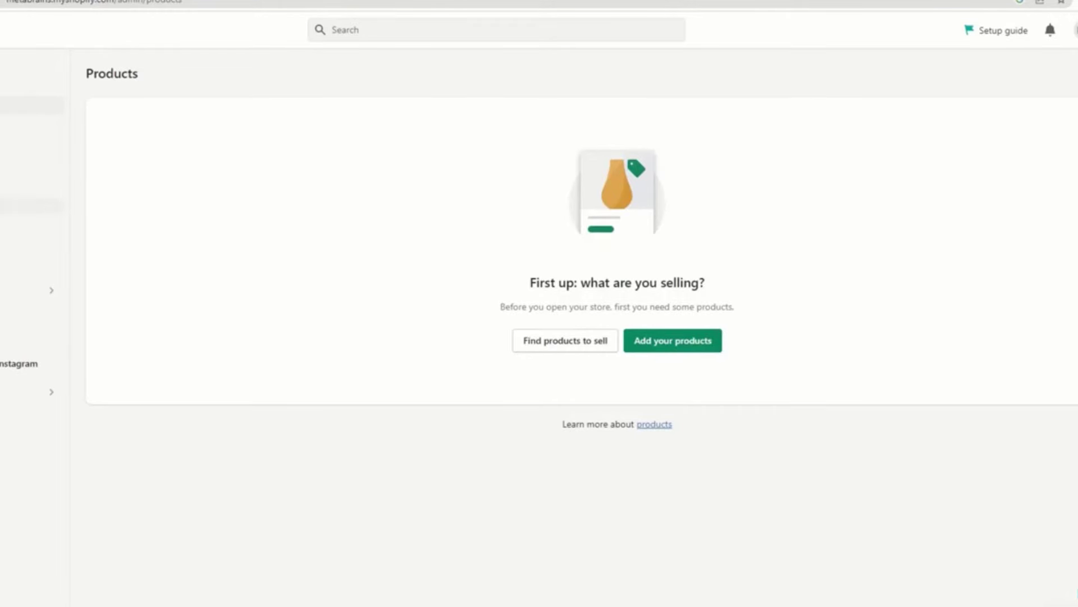
{"action": "left_click", "coordinate": [31, 124]}
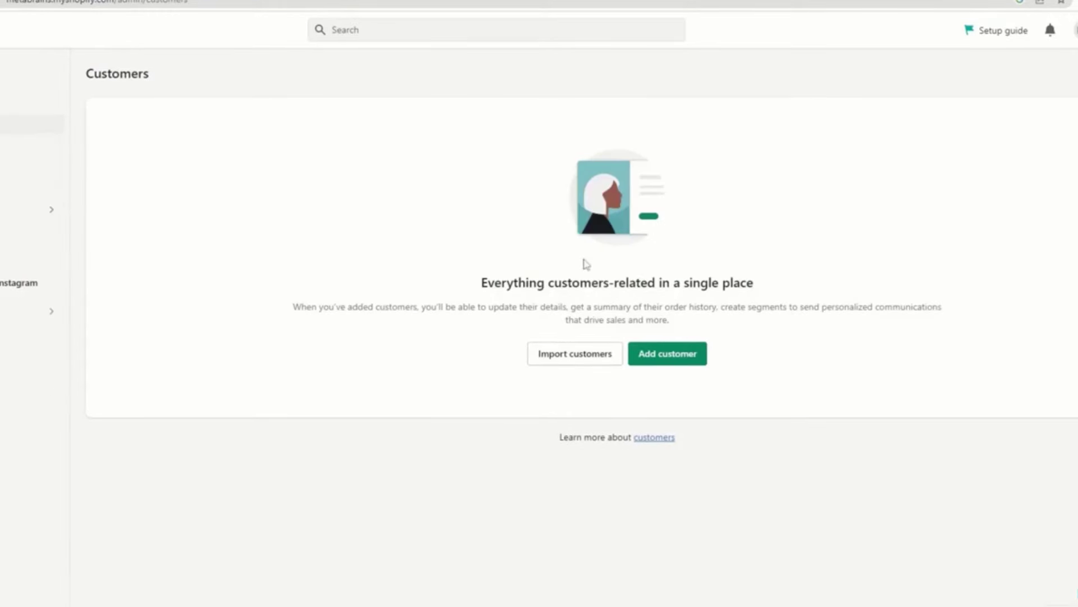
{"action": "left_click_drag", "start_coordinate": [487, 280], "coordinate": [827, 308]}
{"action": "left_click", "coordinate": [821, 336]}
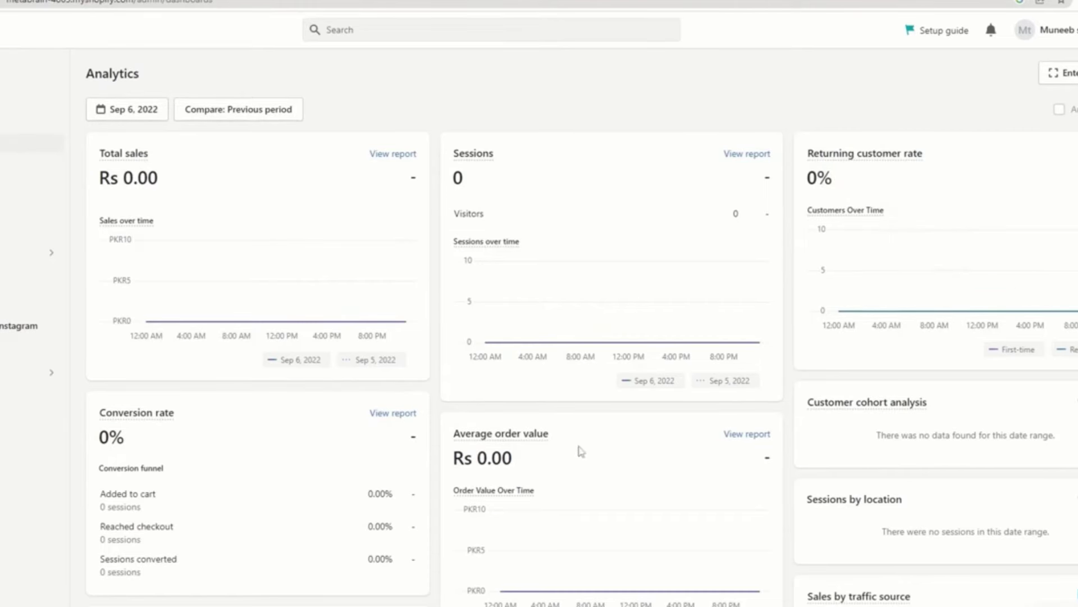
Look over the Analytics dashboard's sales, sessions, conversion, orders and marketing reports down to the end of the page.
{"action": "scroll", "coordinate": [581, 451], "scroll_direction": "down", "scroll_amount": 1}
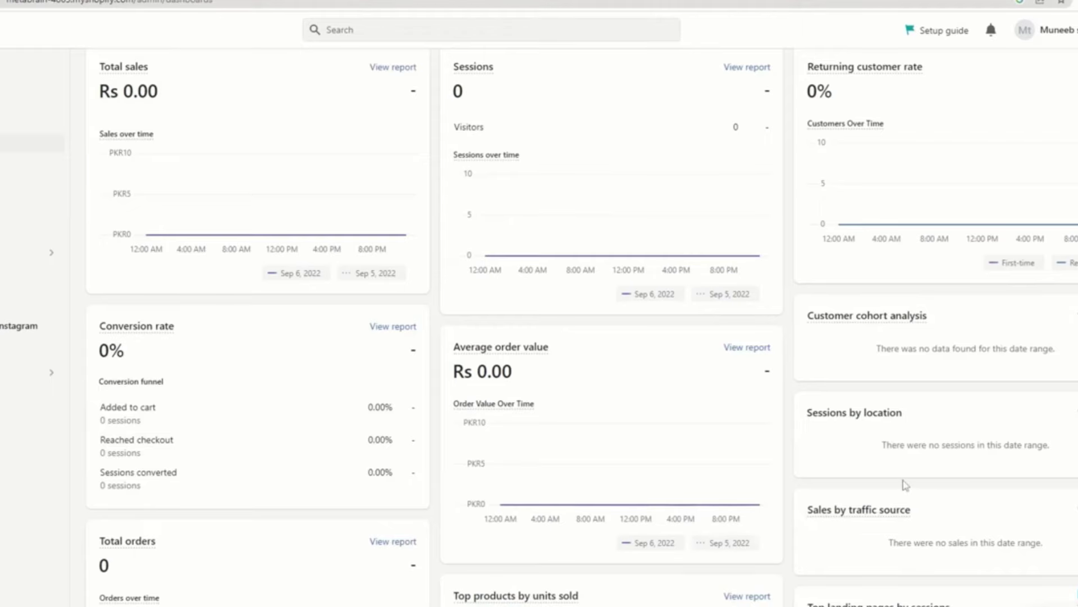
{"action": "scroll", "coordinate": [440, 532], "scroll_direction": "down", "scroll_amount": 3}
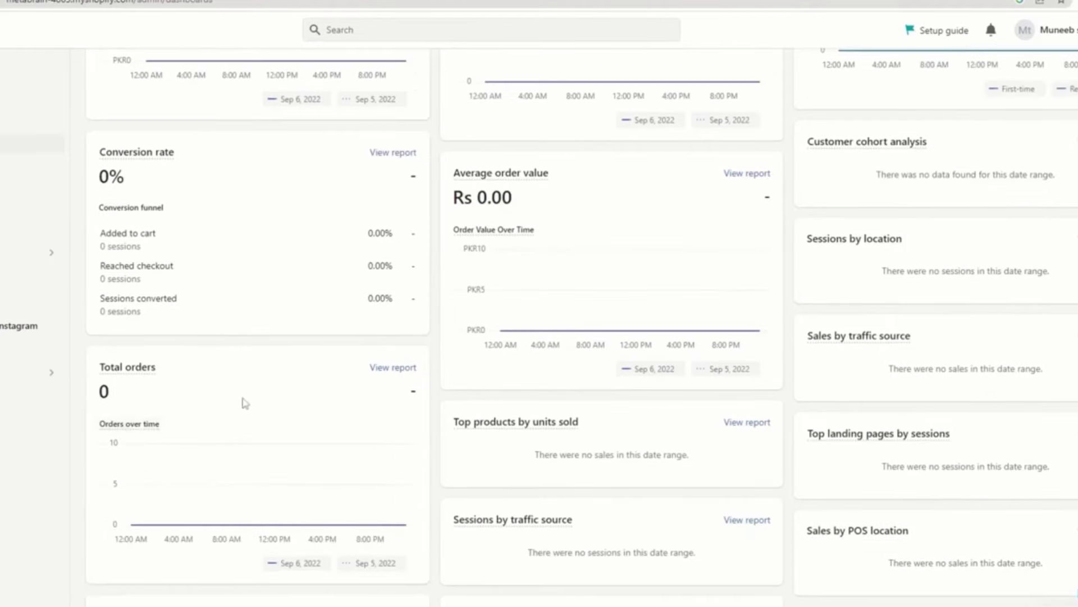
{"action": "scroll", "coordinate": [543, 451], "scroll_direction": "down", "scroll_amount": 7}
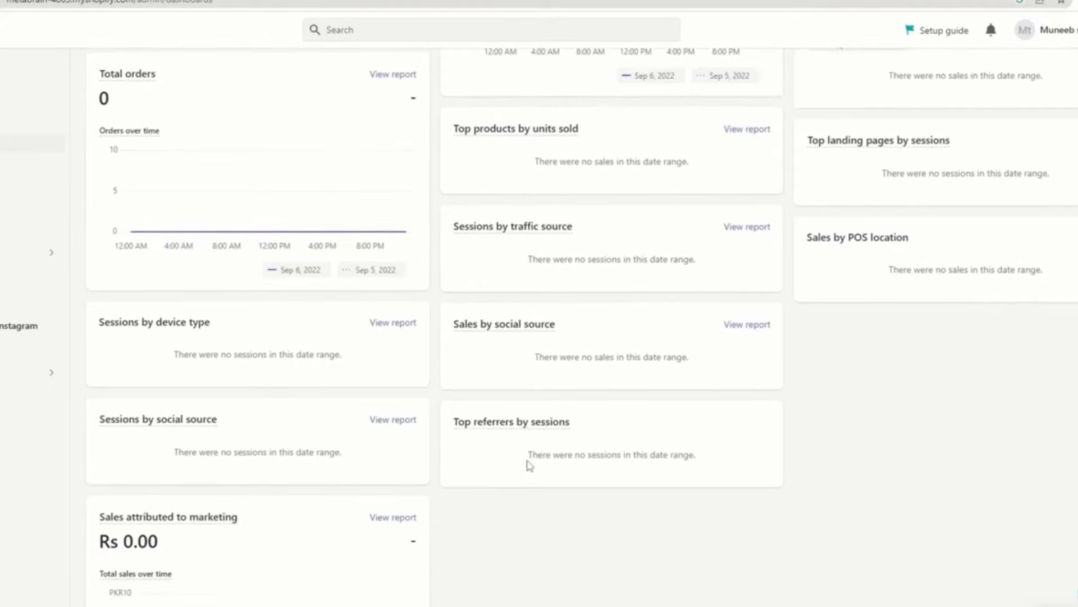
{"action": "scroll", "coordinate": [189, 464], "scroll_direction": "down", "scroll_amount": 2}
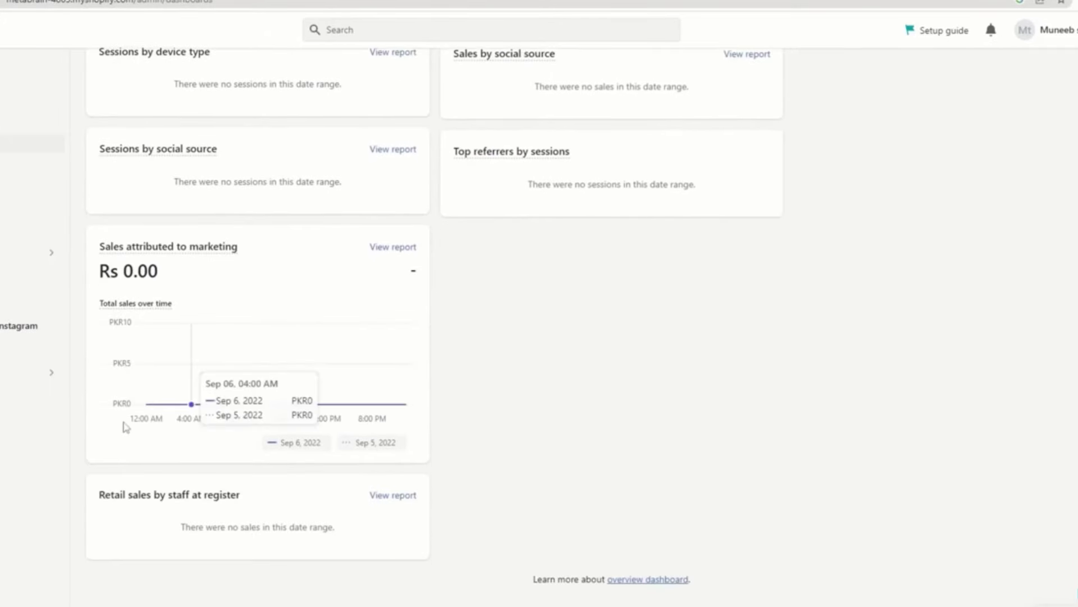
{"action": "scroll", "coordinate": [125, 426], "scroll_direction": "up", "scroll_amount": 3}
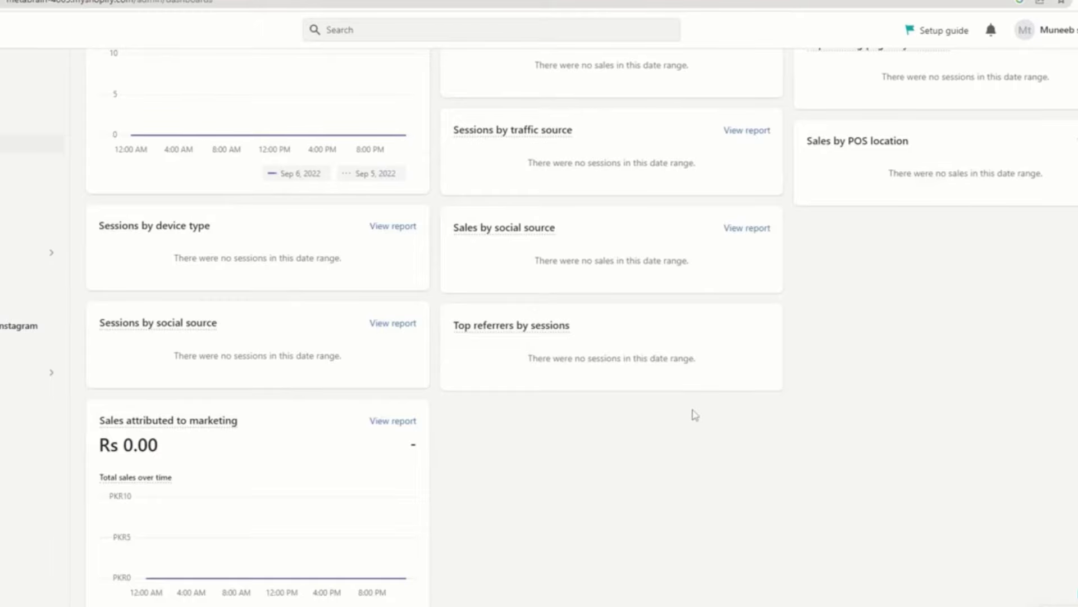
{"action": "scroll", "coordinate": [693, 414], "scroll_direction": "up", "scroll_amount": 3}
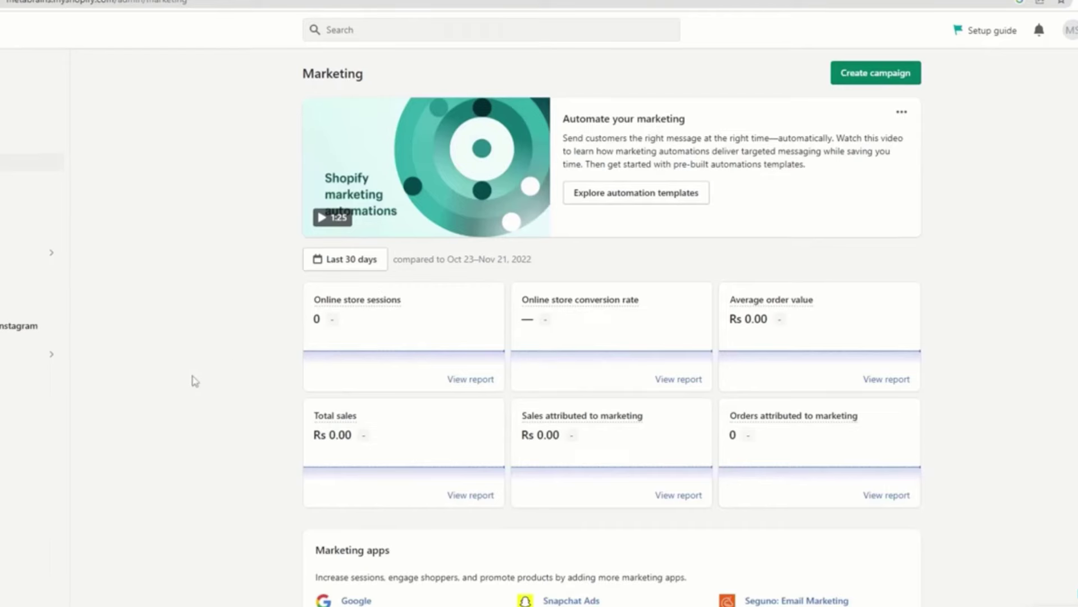
Review the Marketing page's metrics and suggested apps, then browse the full Works with Shopify Marketing collection in the app store.
{"action": "scroll", "coordinate": [444, 435], "scroll_direction": "down", "scroll_amount": 2}
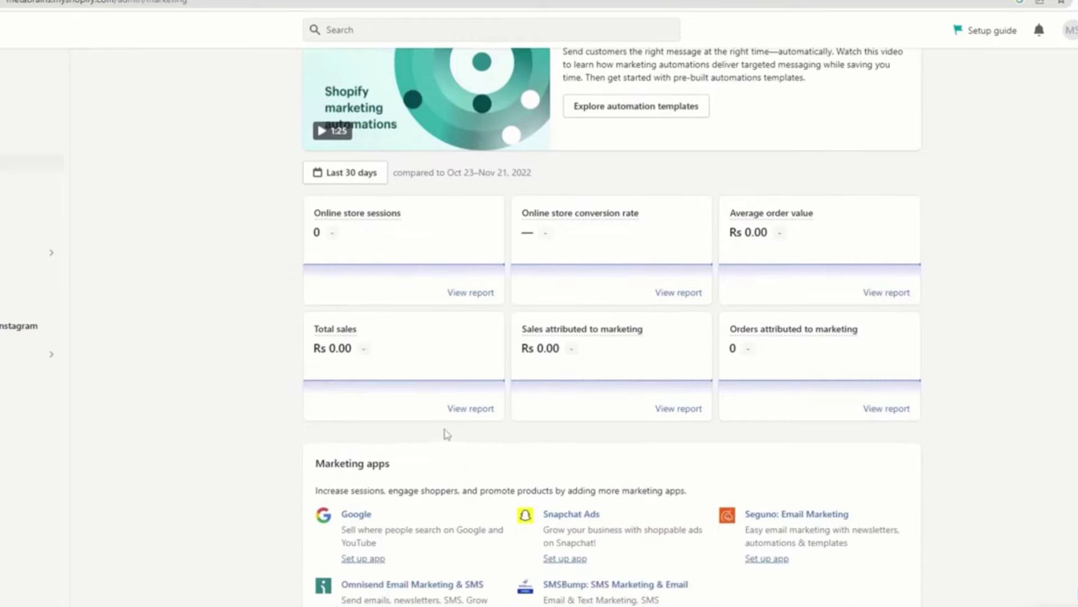
{"action": "scroll", "coordinate": [466, 466], "scroll_direction": "down", "scroll_amount": 2}
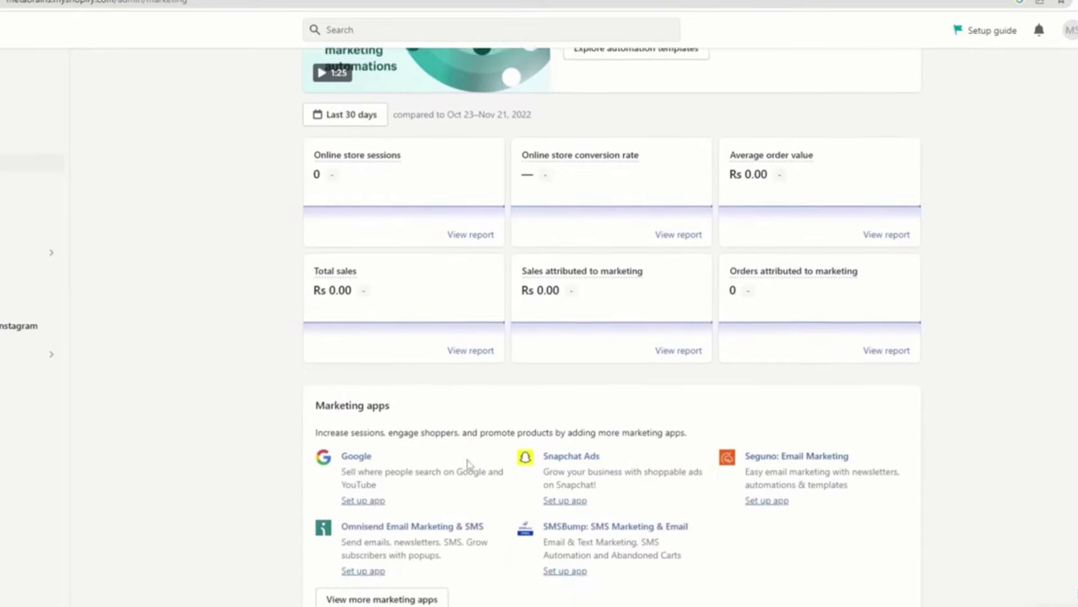
{"action": "left_click", "coordinate": [413, 570]}
{"action": "scroll", "coordinate": [665, 479], "scroll_direction": "down", "scroll_amount": 5}
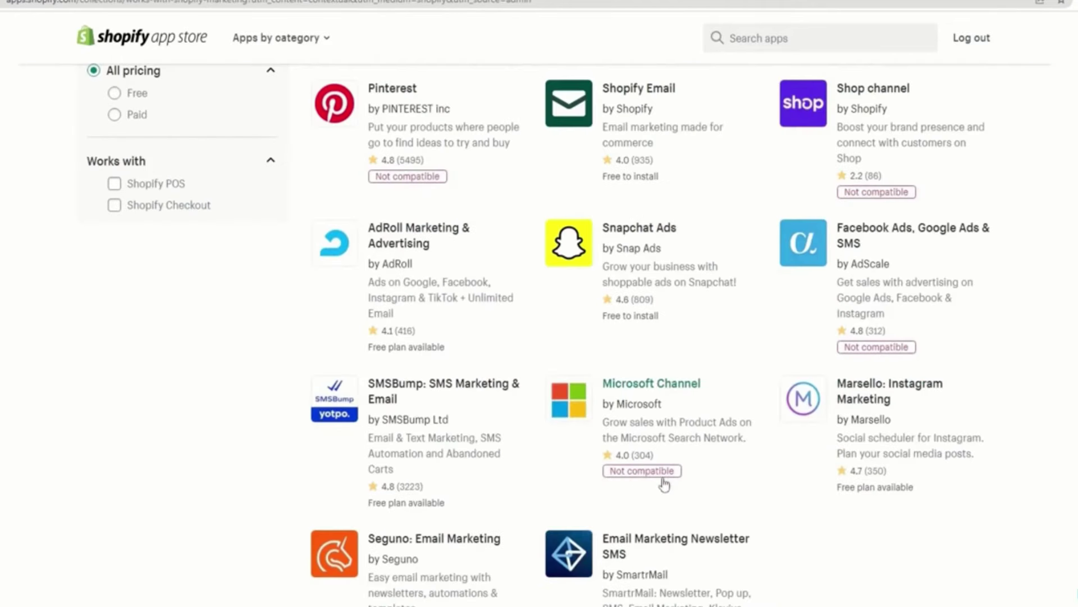
{"action": "scroll", "coordinate": [917, 415], "scroll_direction": "up", "scroll_amount": 5}
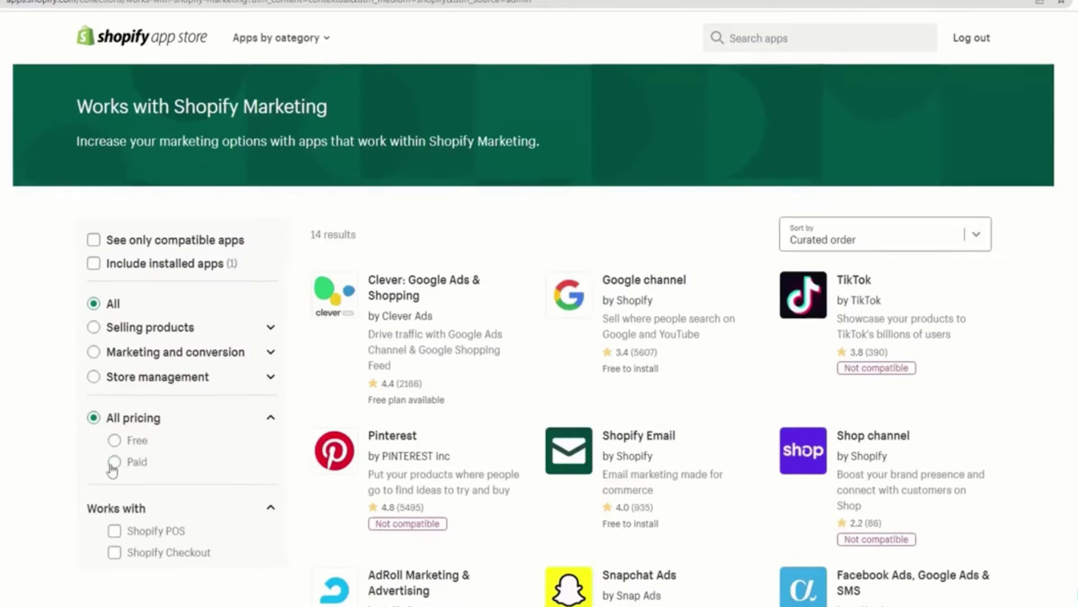
Filter the marketing app collection by paid pricing, then by free pricing, and look through the listed apps.
{"action": "left_click", "coordinate": [112, 462]}
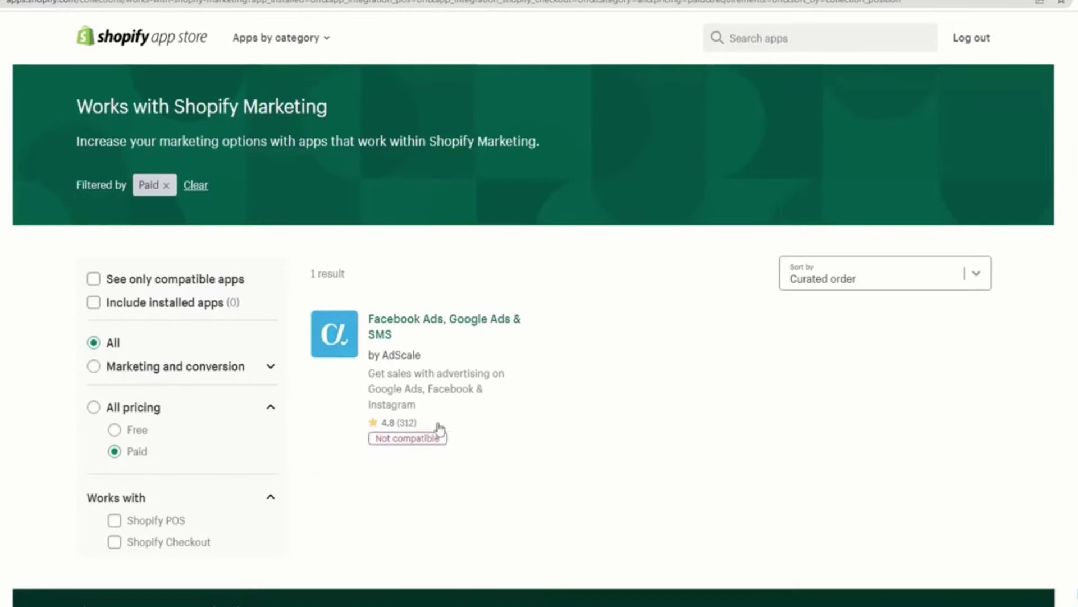
{"action": "left_click", "coordinate": [115, 431]}
{"action": "scroll", "coordinate": [785, 486], "scroll_direction": "down", "scroll_amount": 6}
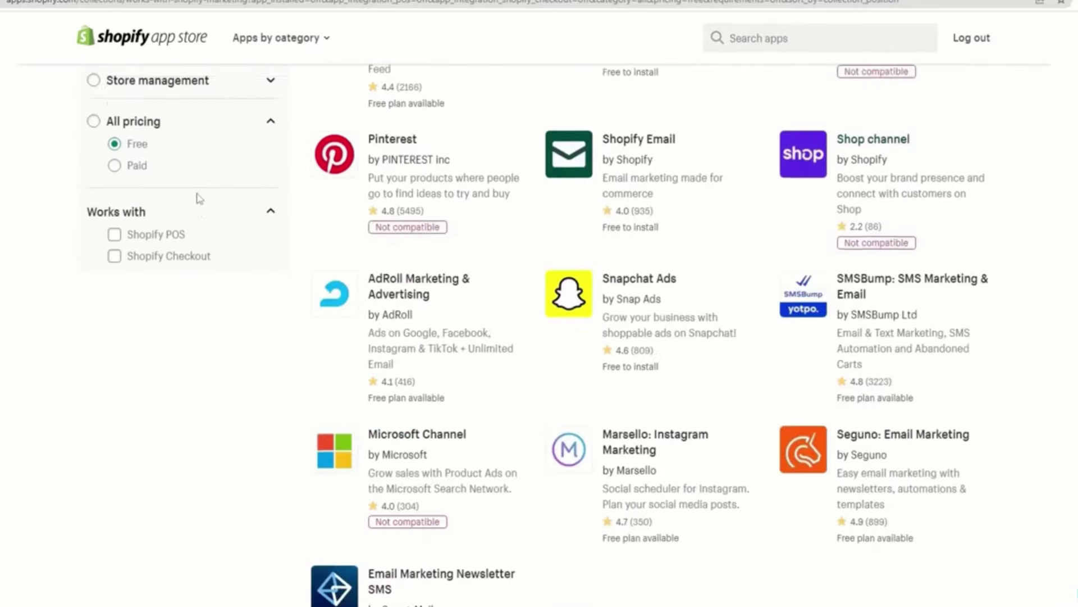
{"action": "scroll", "coordinate": [199, 198], "scroll_direction": "up", "scroll_amount": 5}
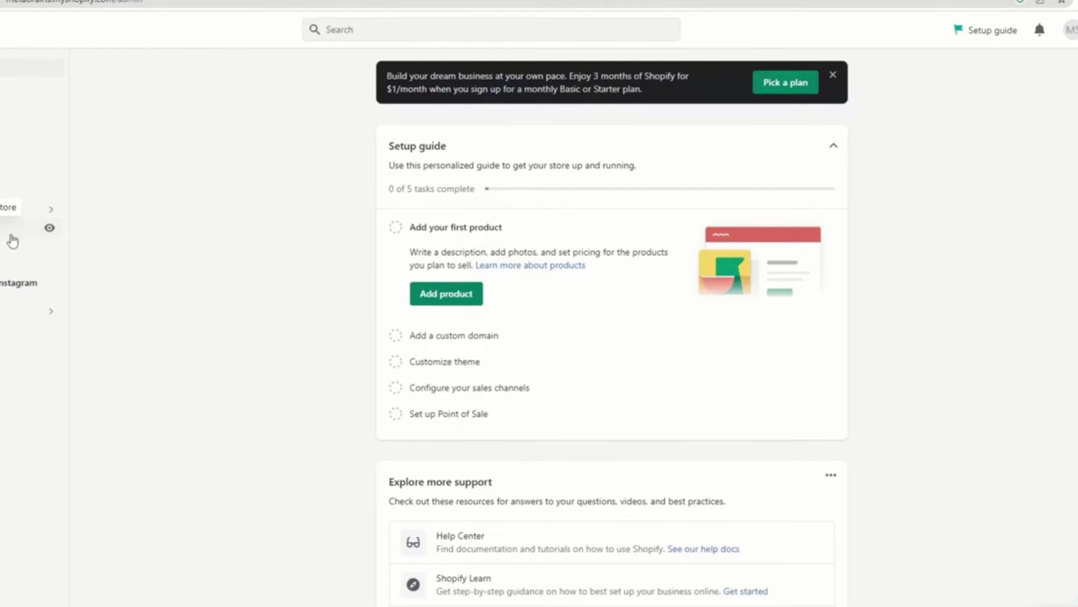
View the Online Store's Themes page and open the Dawn theme's customizer in a new browser tab, staying on the Themes page.
{"action": "left_click", "coordinate": [8, 233]}
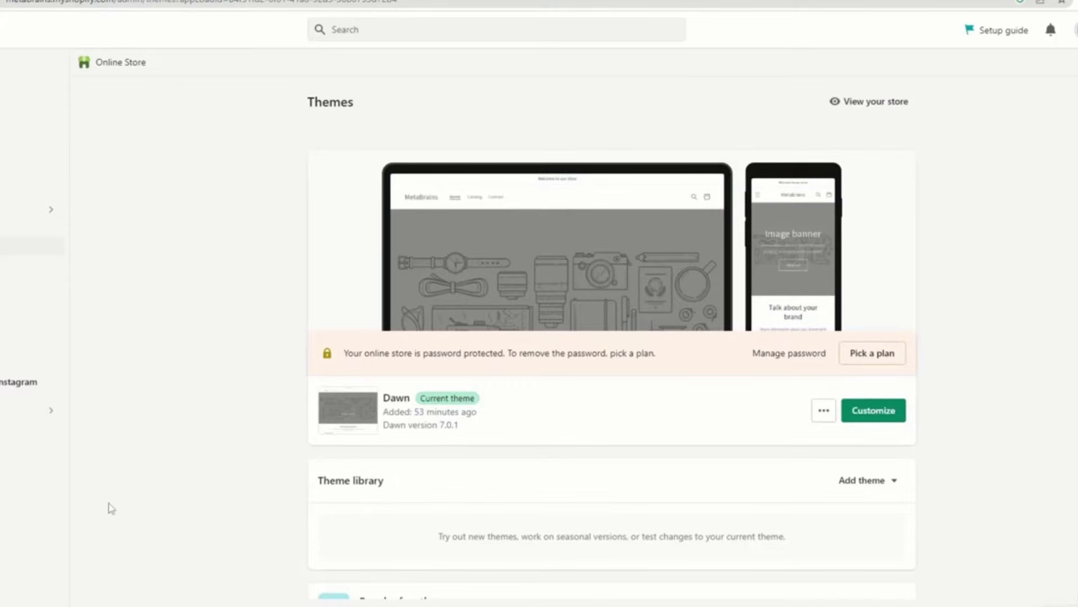
{"action": "scroll", "coordinate": [357, 516], "scroll_direction": "down", "scroll_amount": 5}
{"action": "scroll", "coordinate": [440, 308], "scroll_direction": "up", "scroll_amount": 5}
{"action": "right_click", "coordinate": [881, 416]}
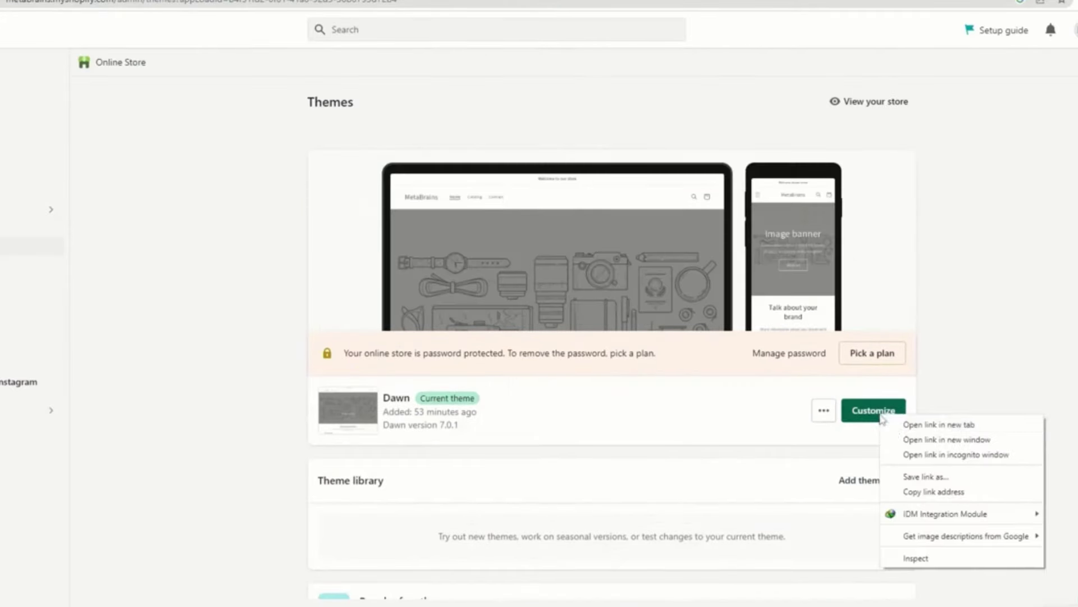
{"action": "left_click", "coordinate": [899, 425]}
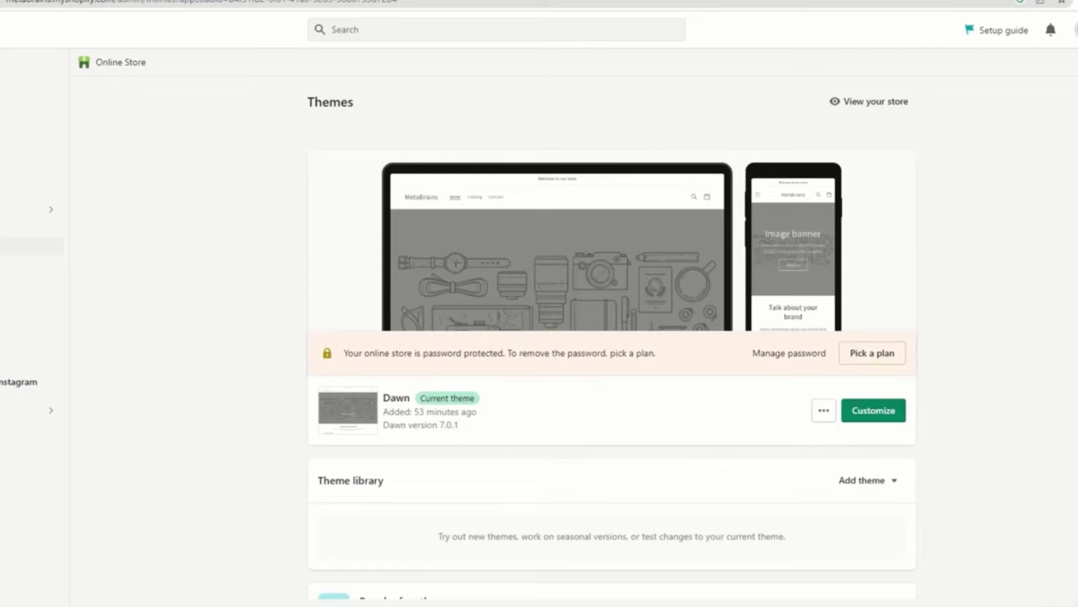
{"action": "key", "text": "ctrl+Tab"}
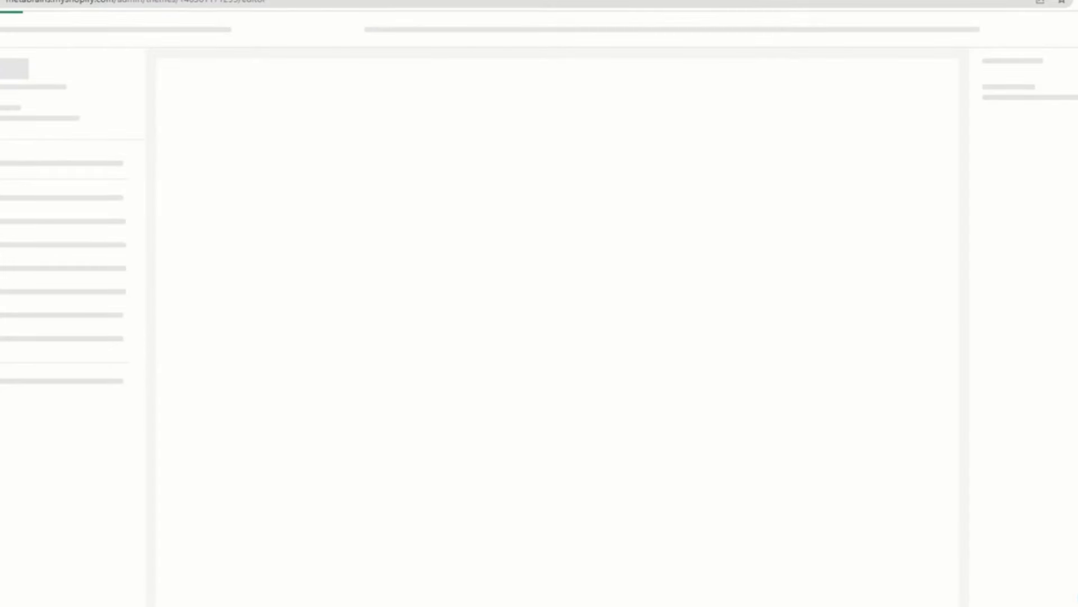
{"action": "key", "text": "ctrl+shift+Tab"}
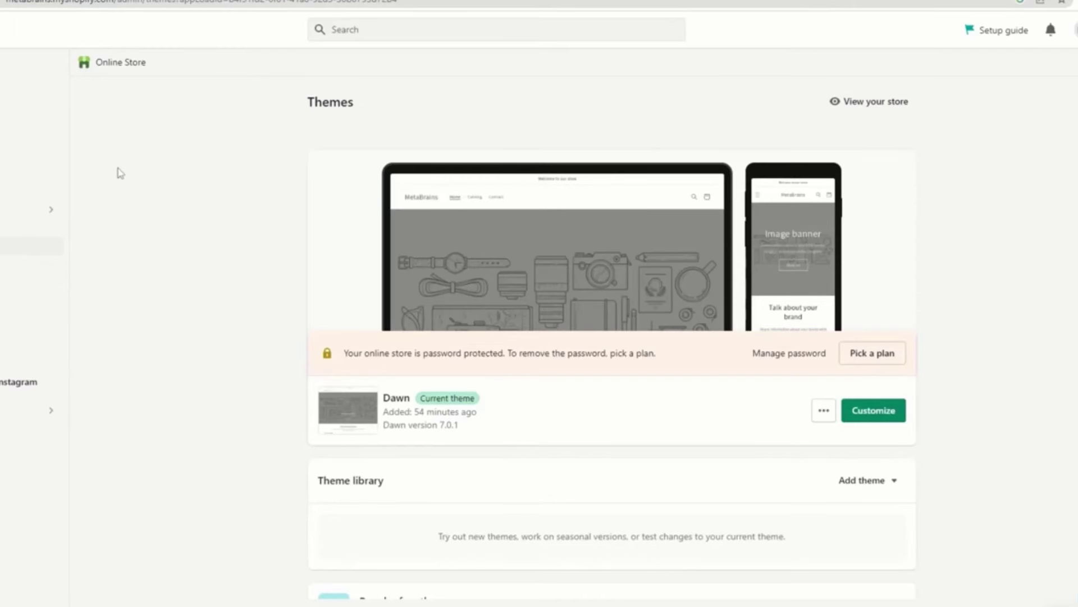
Examine the Themes page's theme library, the popular free themes and the choices for adding a theme.
{"action": "scroll", "coordinate": [258, 381], "scroll_direction": "down", "scroll_amount": 5}
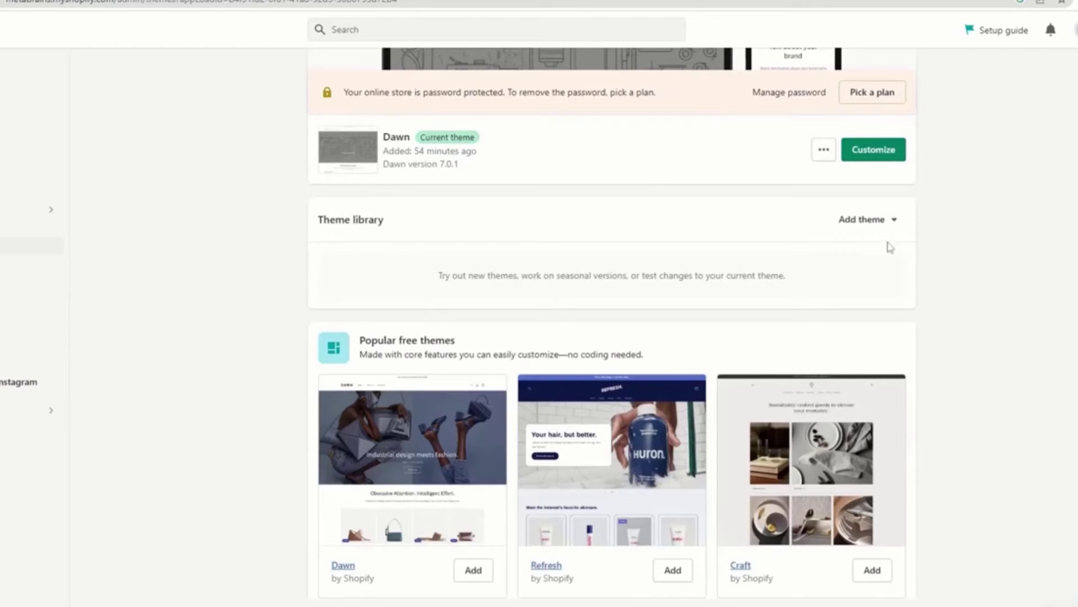
{"action": "left_click", "coordinate": [896, 224]}
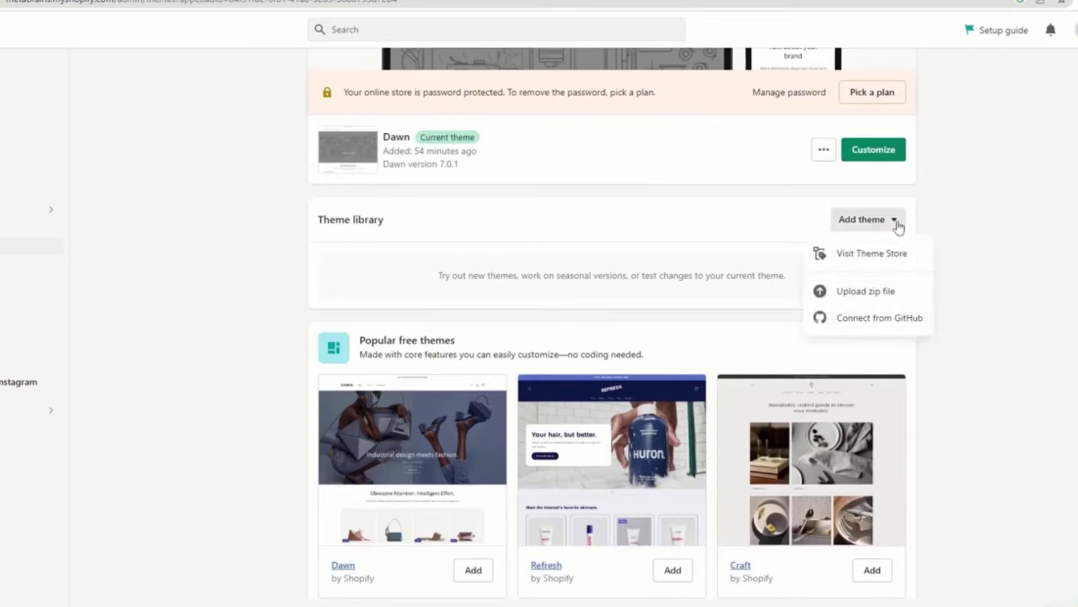
{"action": "left_click", "coordinate": [896, 224]}
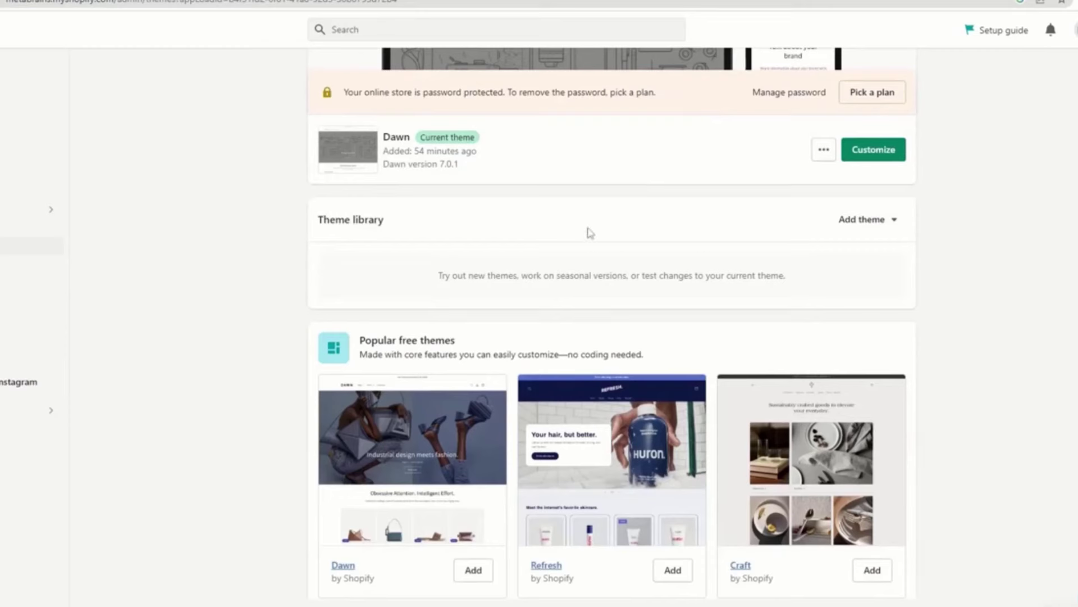
{"action": "left_click_drag", "start_coordinate": [411, 226], "coordinate": [318, 219]}
{"action": "left_click", "coordinate": [387, 218]}
{"action": "scroll", "coordinate": [525, 462], "scroll_direction": "up", "scroll_amount": 5}
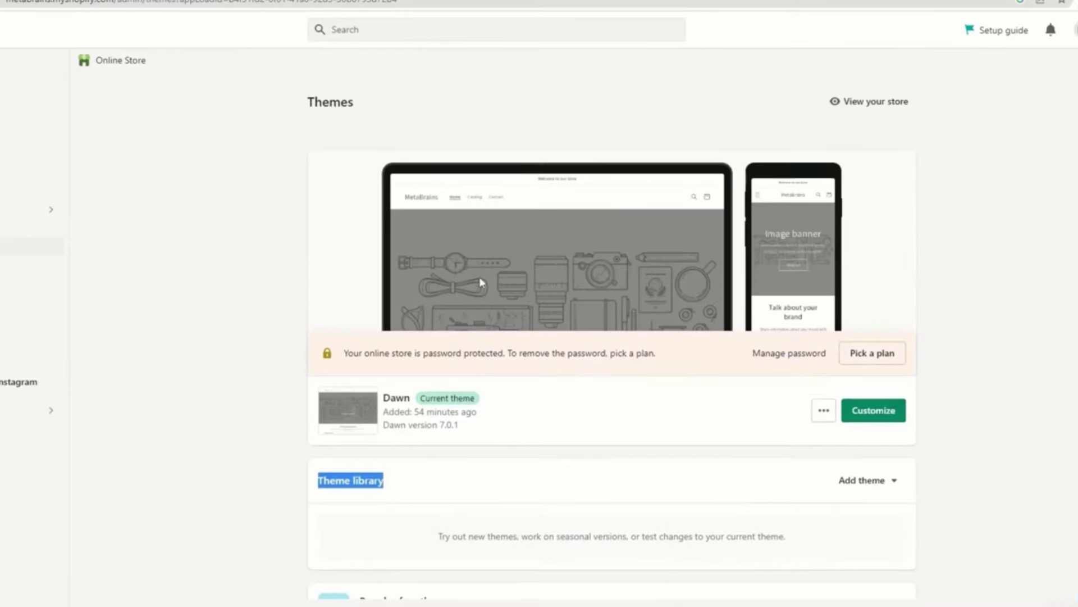
Review the theme library's sources for a new theme again: Theme Store, zip file upload and GitHub connection.
{"action": "left_click", "coordinate": [876, 490]}
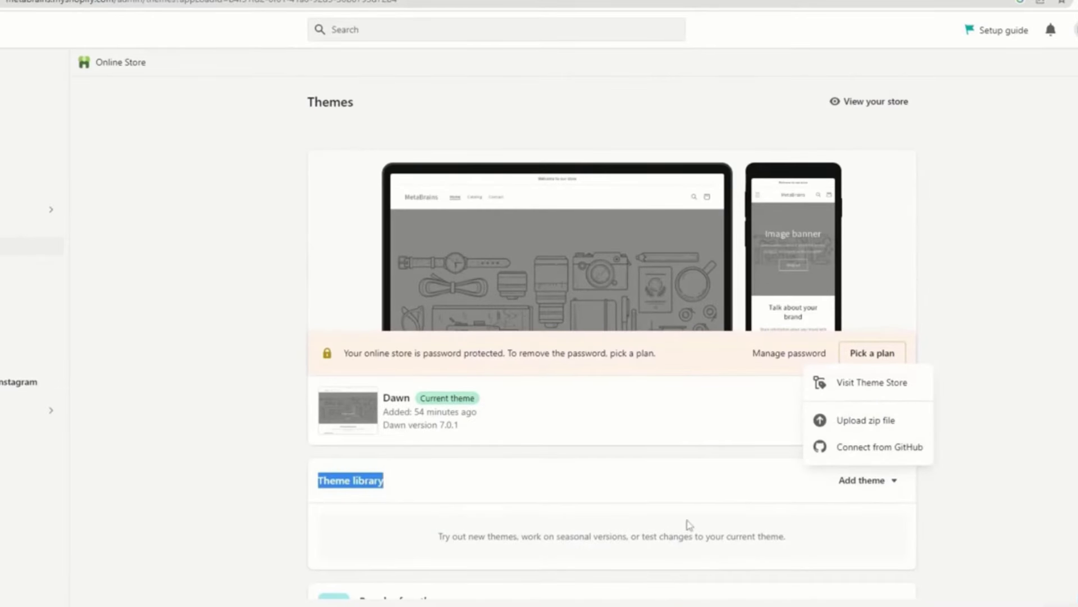
{"action": "left_click", "coordinate": [709, 510]}
{"action": "left_click", "coordinate": [867, 480]}
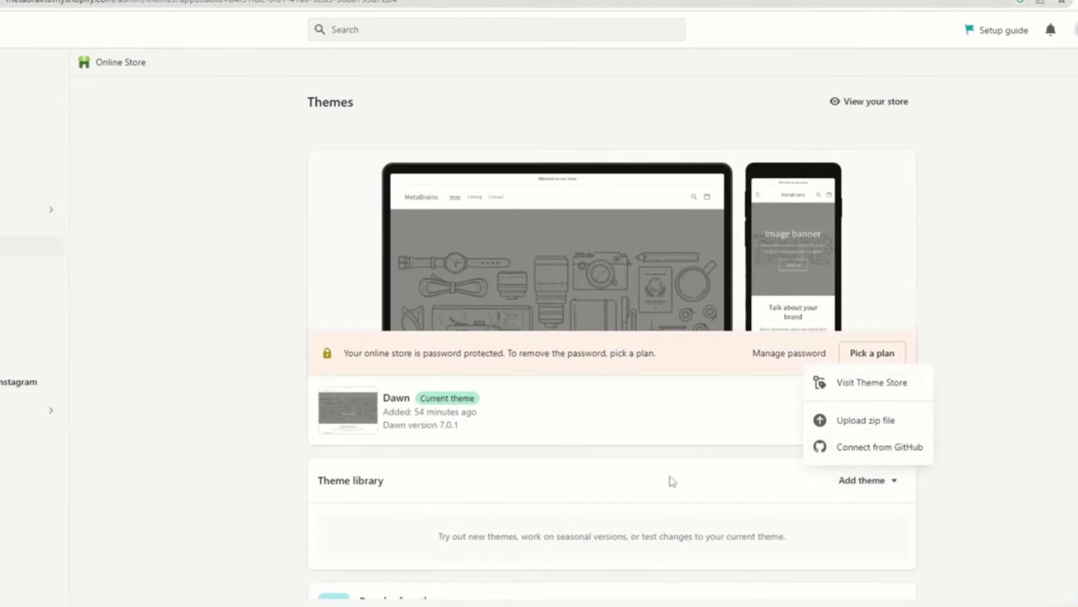
{"action": "left_click", "coordinate": [807, 477]}
{"action": "left_click", "coordinate": [871, 486]}
{"action": "left_click", "coordinate": [682, 487]}
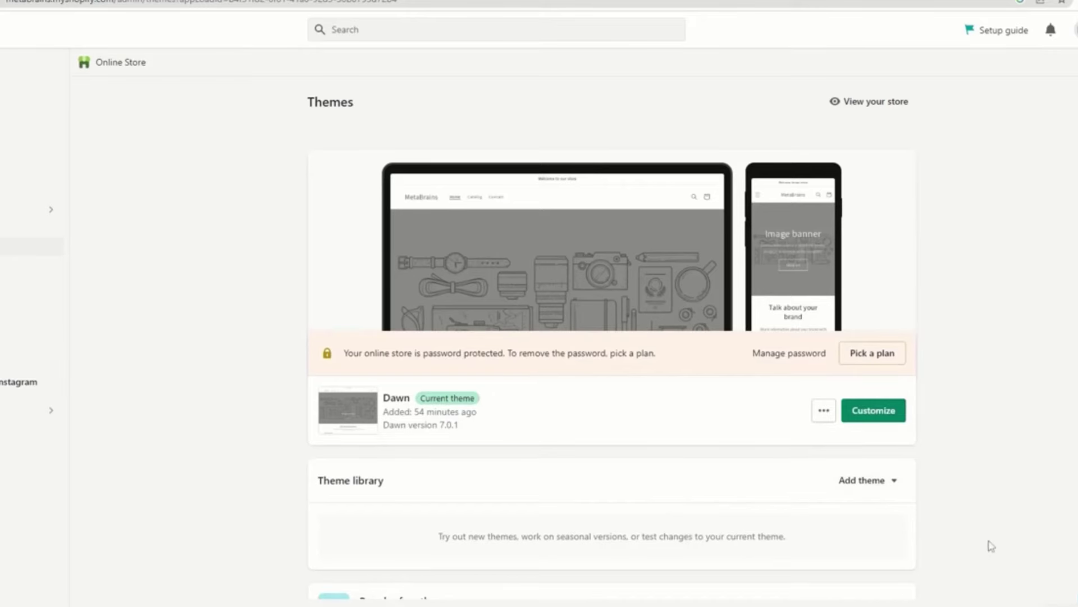
{"action": "left_click", "coordinate": [869, 480]}
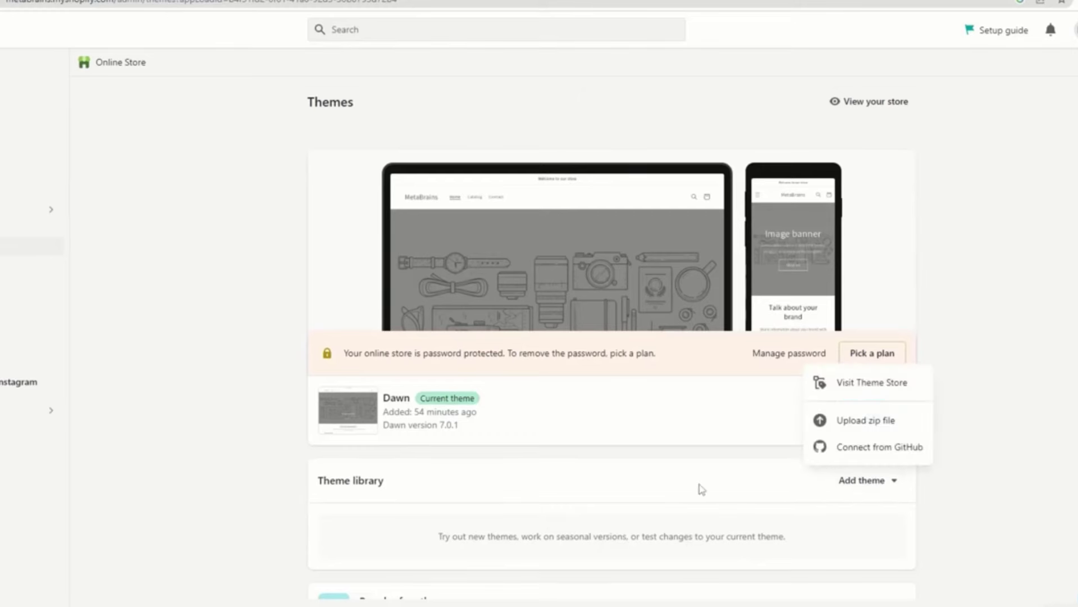
{"action": "left_click", "coordinate": [700, 488]}
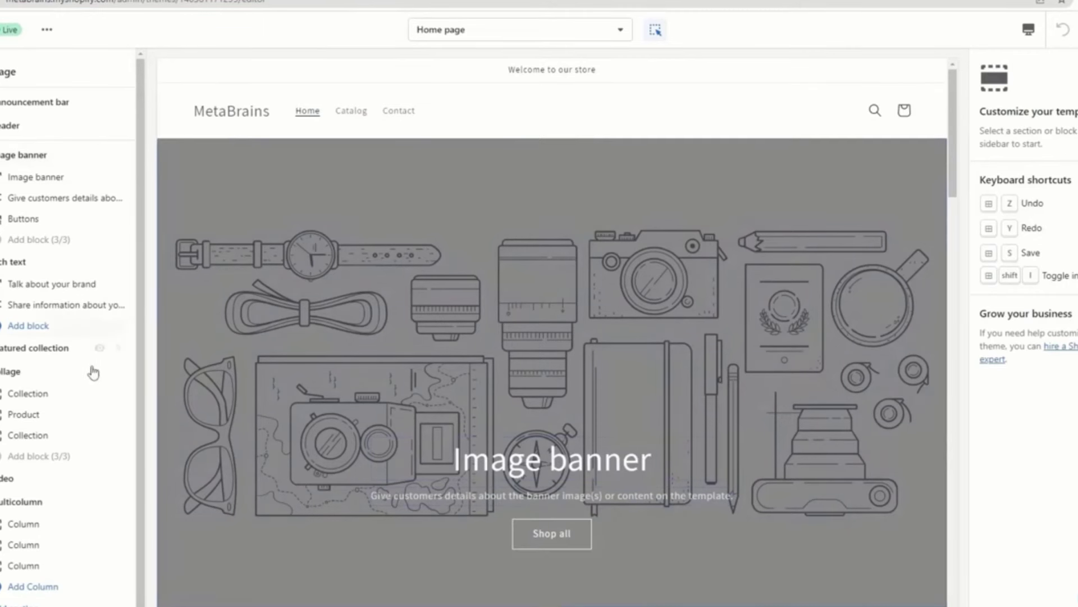
Look over the home page's section list in the Dawn theme editor and select the announcement bar section.
{"action": "scroll", "coordinate": [17, 415], "scroll_direction": "down", "scroll_amount": 1}
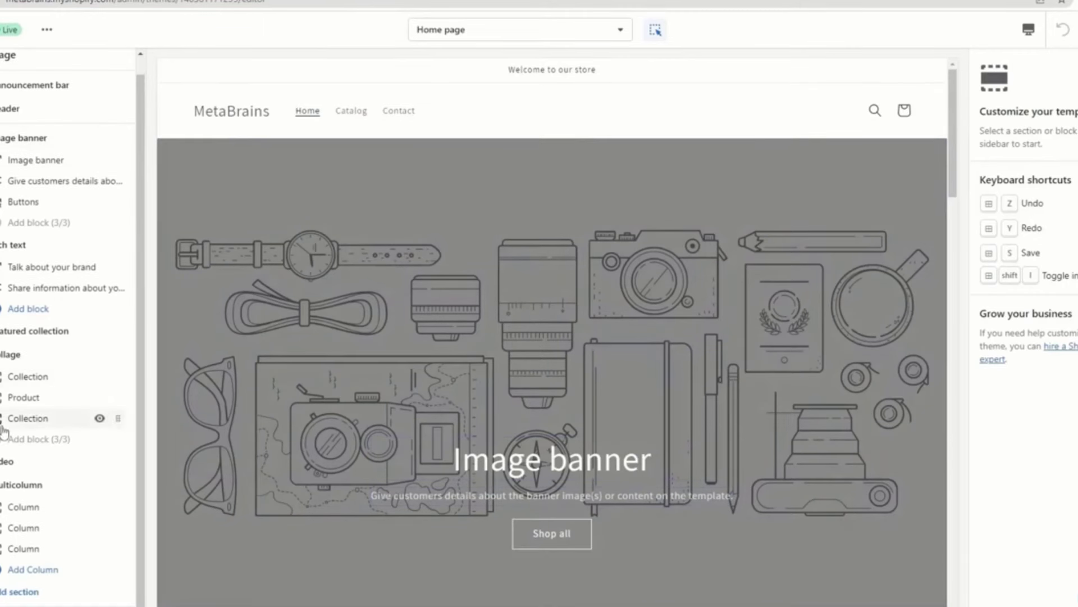
{"action": "scroll", "coordinate": [5, 430], "scroll_direction": "up", "scroll_amount": 1}
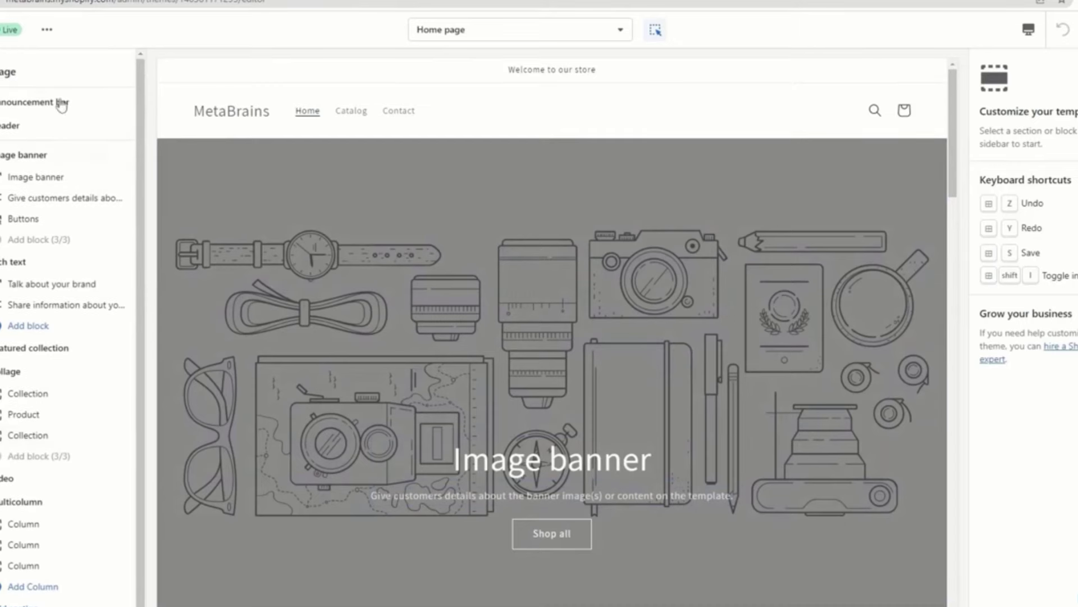
{"action": "left_click", "coordinate": [14, 106]}
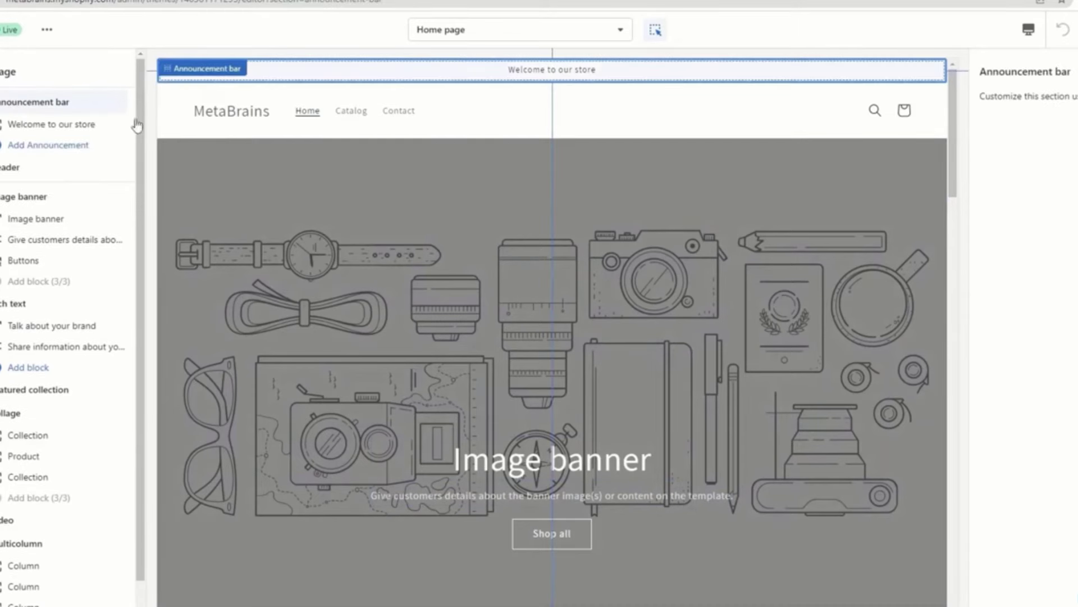
Give the image banner a stock photo of a man with a bicycle and the heading "Welcome to my Shopify Store".
{"action": "left_click", "coordinate": [608, 304]}
{"action": "left_click", "coordinate": [1070, 276]}
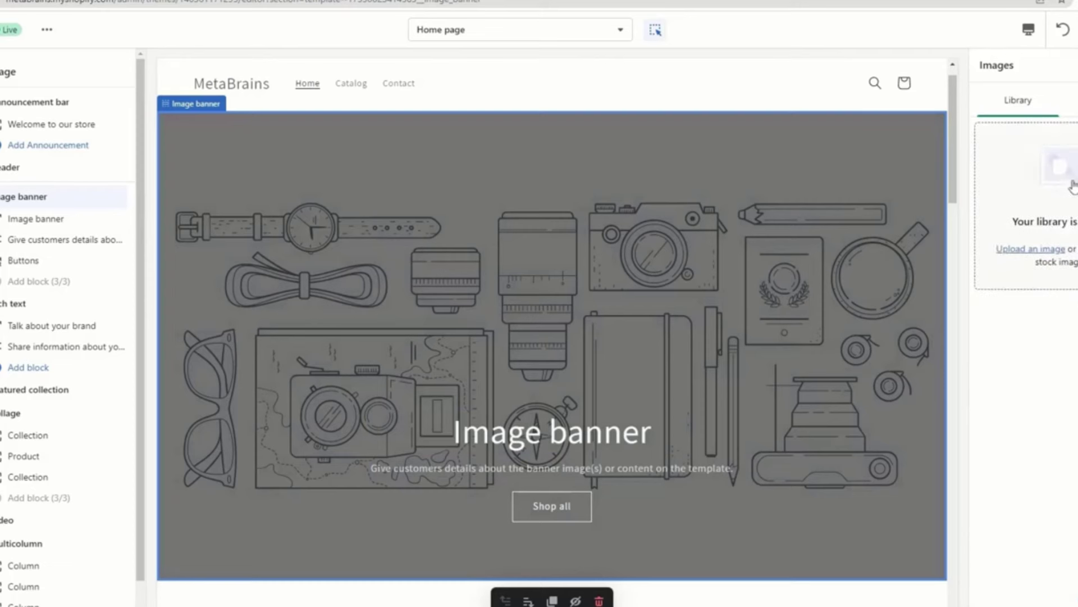
{"action": "left_click", "coordinate": [1074, 100]}
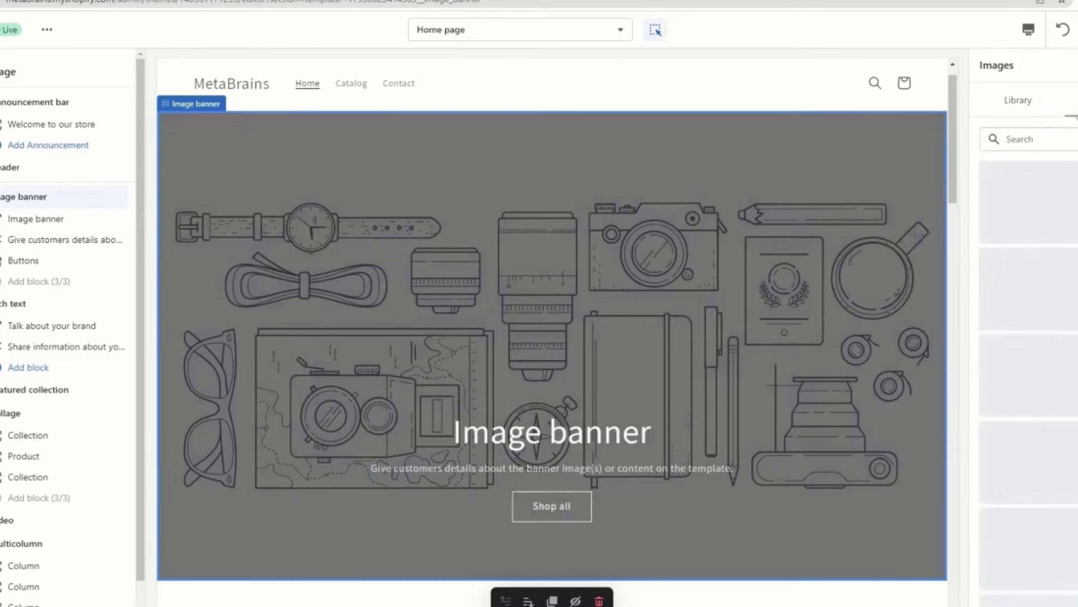
{"action": "scroll", "coordinate": [1042, 238], "scroll_direction": "down", "scroll_amount": 5}
{"action": "scroll", "coordinate": [1065, 403], "scroll_direction": "up", "scroll_amount": 5}
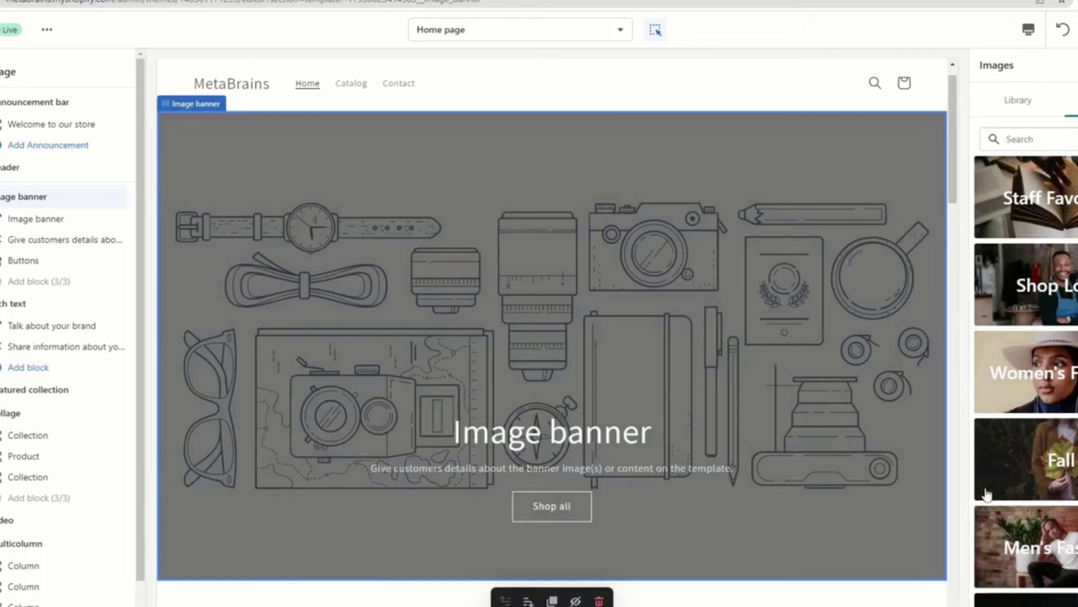
{"action": "type", "text": "Welcome to m"}
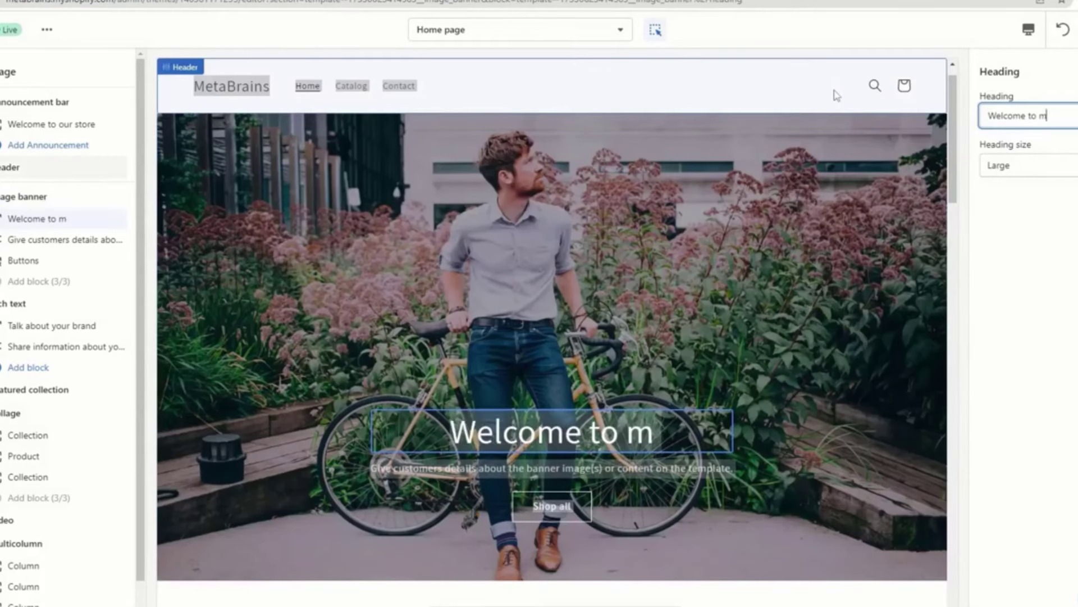
{"action": "type", "text": "y Shopify Store"}
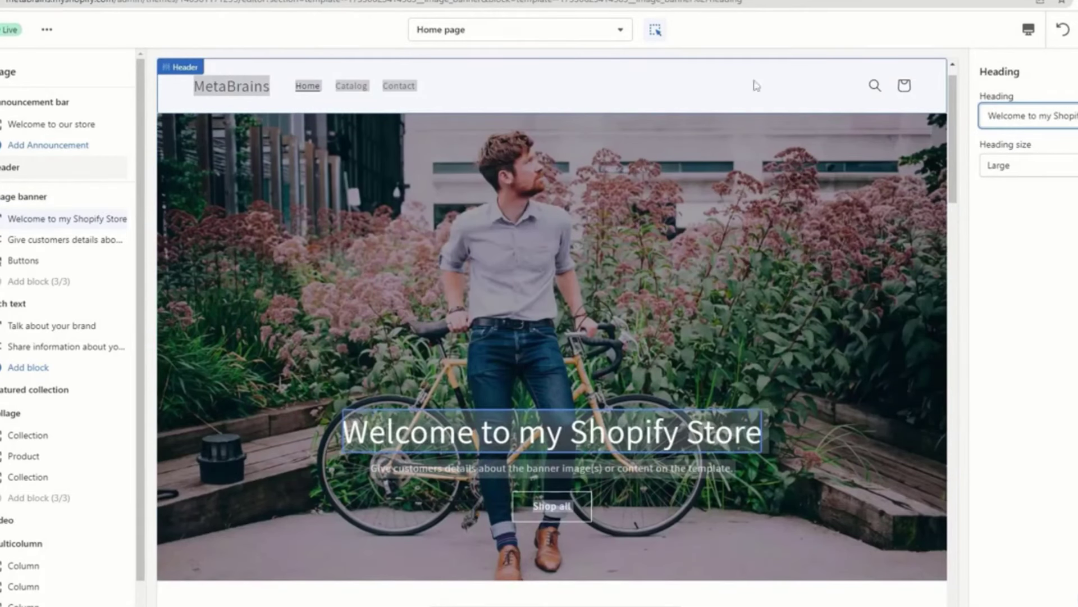
Review the heading size choices for the image banner's heading and keep Large.
{"action": "left_click", "coordinate": [1027, 165]}
{"action": "left_click", "coordinate": [1028, 180]}
{"action": "left_click", "coordinate": [1027, 165]}
{"action": "left_click", "coordinate": [1028, 205]}
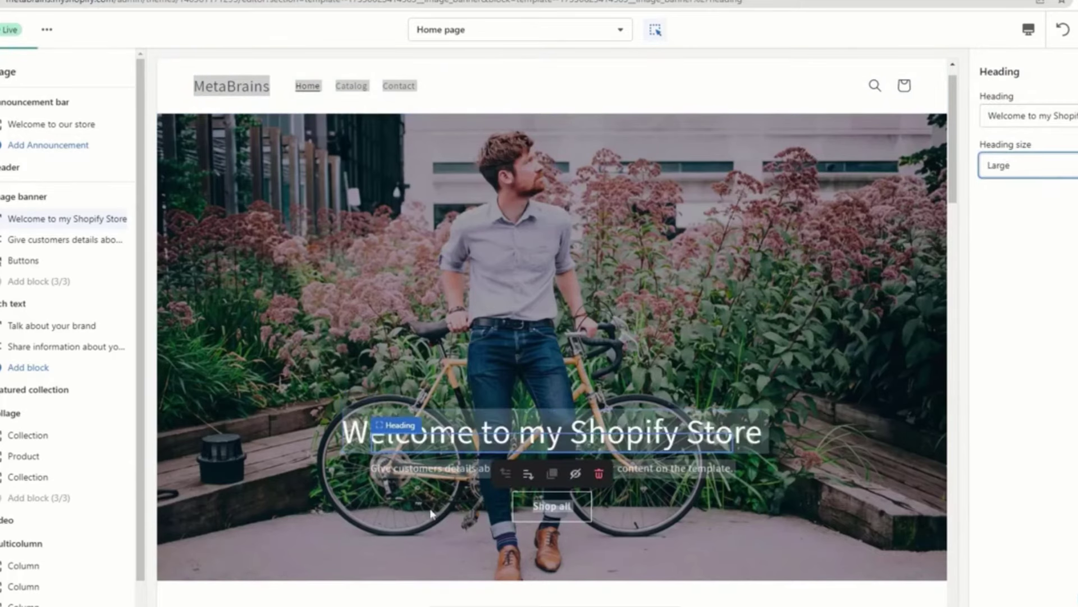
{"action": "left_click", "coordinate": [431, 513]}
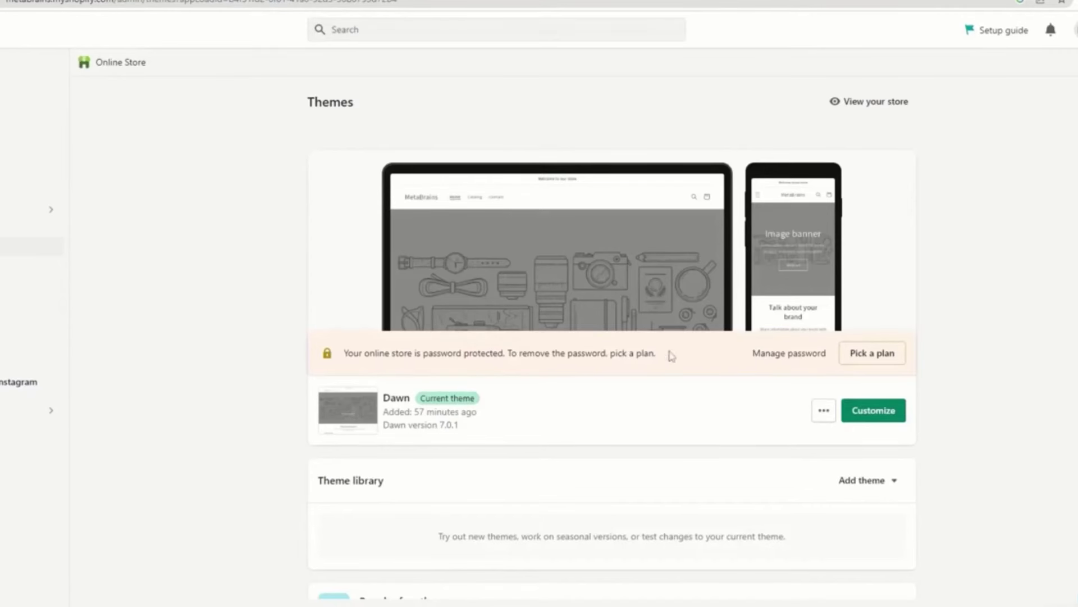
Look through the popular free themes offered on the Themes page.
{"action": "scroll", "coordinate": [694, 393], "scroll_direction": "down", "scroll_amount": 8}
{"action": "scroll", "coordinate": [695, 395], "scroll_direction": "down", "scroll_amount": 2}
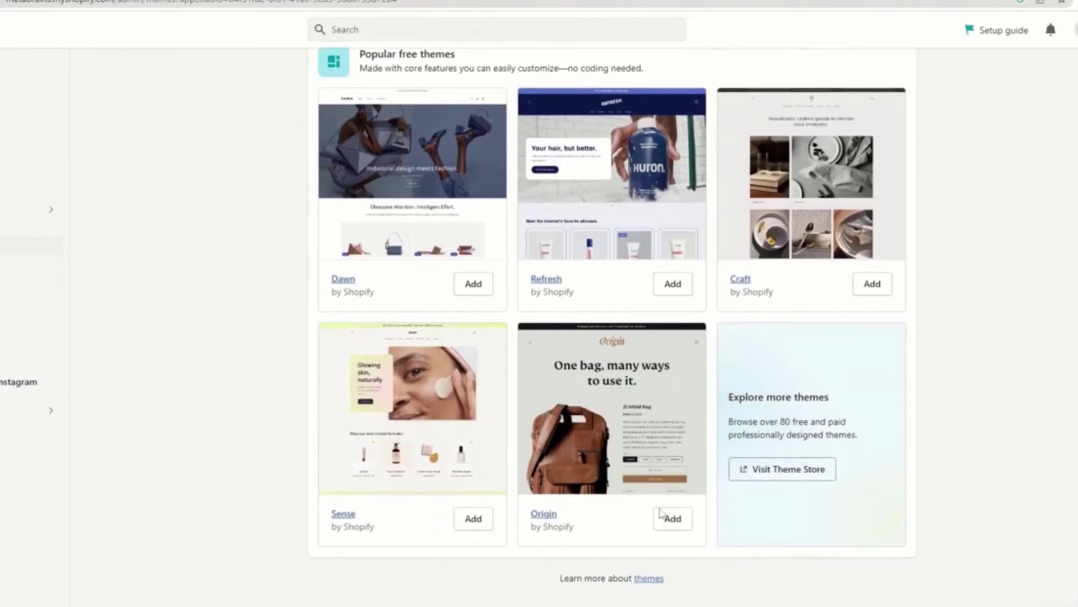
{"action": "scroll", "coordinate": [401, 315], "scroll_direction": "up", "scroll_amount": 3}
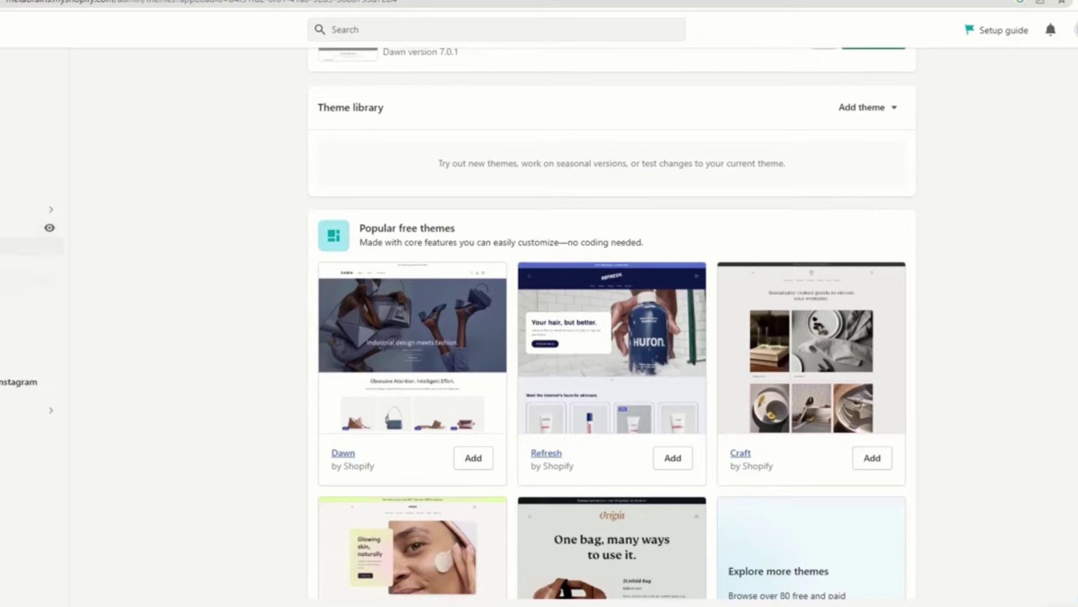
Read the Blog posts page's introduction to writing a post and look over the live storefront's home page.
{"action": "left_click", "coordinate": [28, 263]}
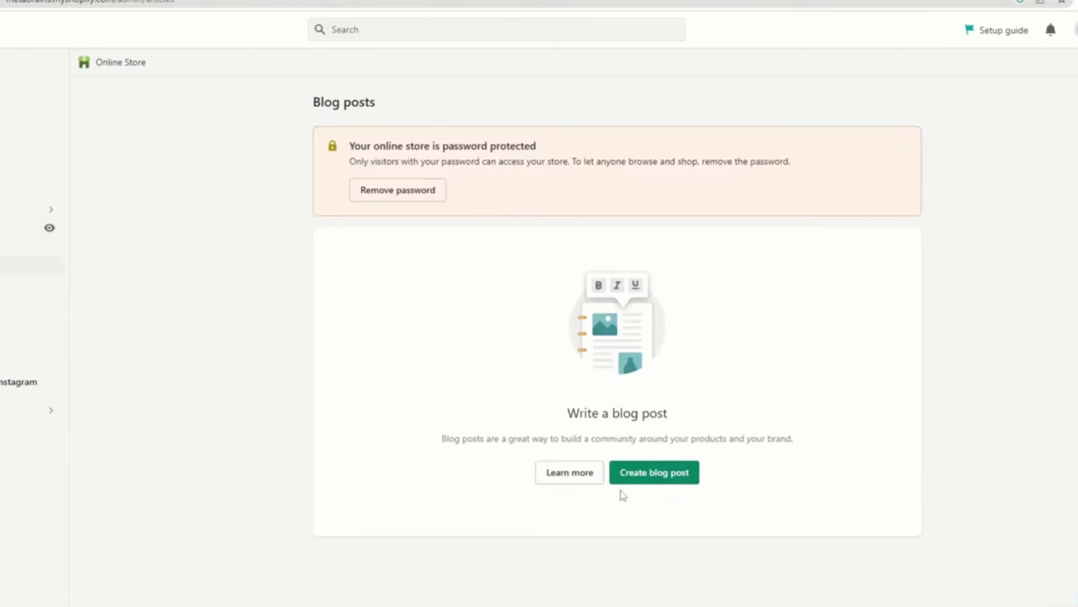
{"action": "left_click_drag", "start_coordinate": [811, 454], "coordinate": [389, 455]}
{"action": "left_click", "coordinate": [384, 337]}
{"action": "left_click_drag", "start_coordinate": [808, 438], "coordinate": [436, 448]}
{"action": "left_click_drag", "start_coordinate": [709, 415], "coordinate": [640, 414]}
{"action": "left_click", "coordinate": [721, 433]}
{"action": "left_click_drag", "start_coordinate": [796, 439], "coordinate": [625, 441]}
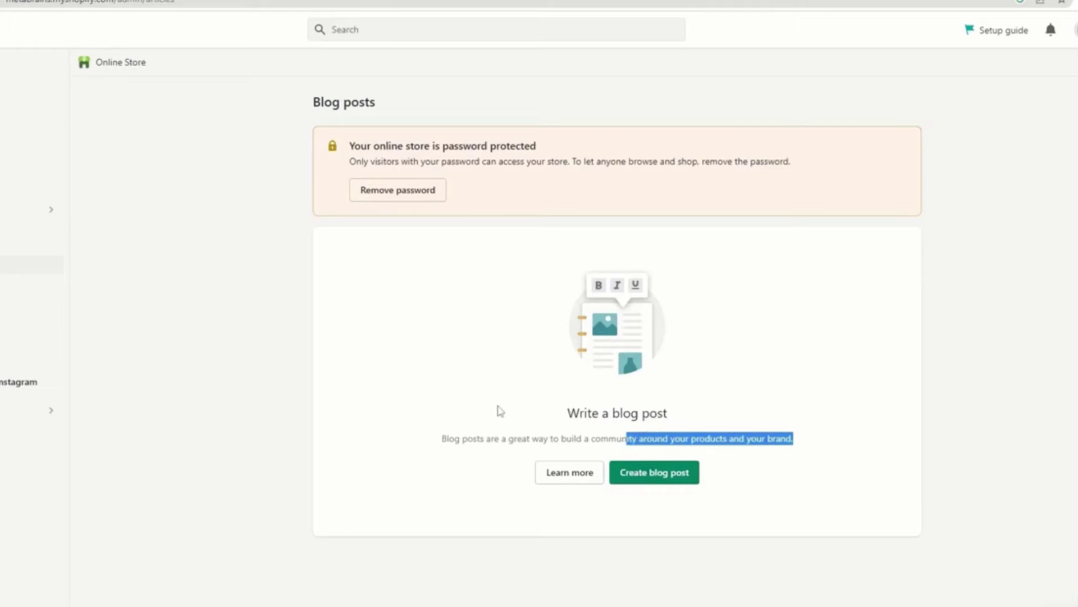
{"action": "left_click", "coordinate": [499, 412]}
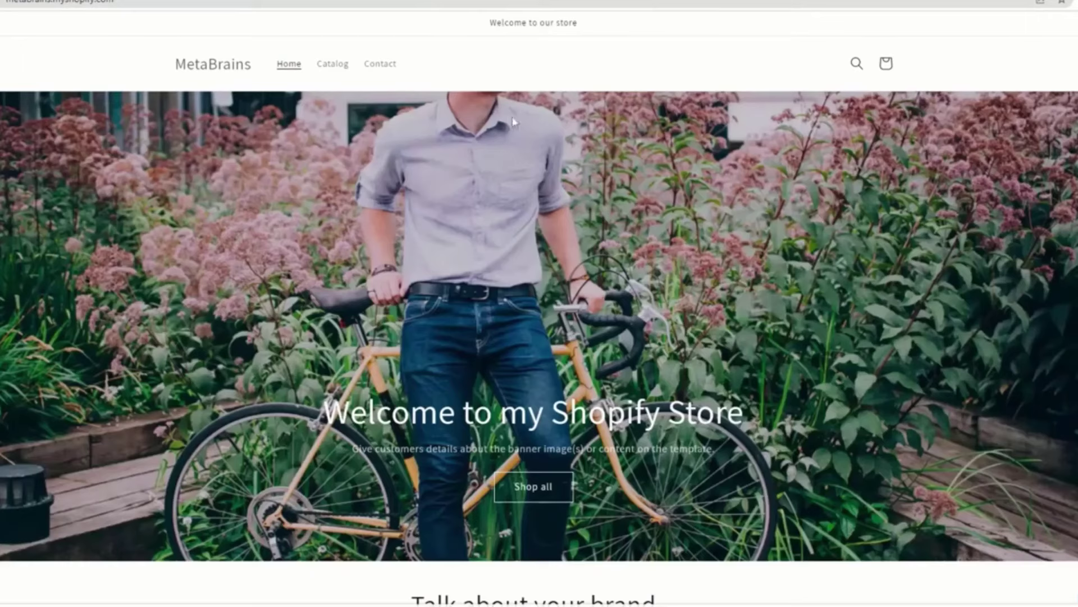
{"action": "scroll", "coordinate": [453, 329], "scroll_direction": "down", "scroll_amount": 20}
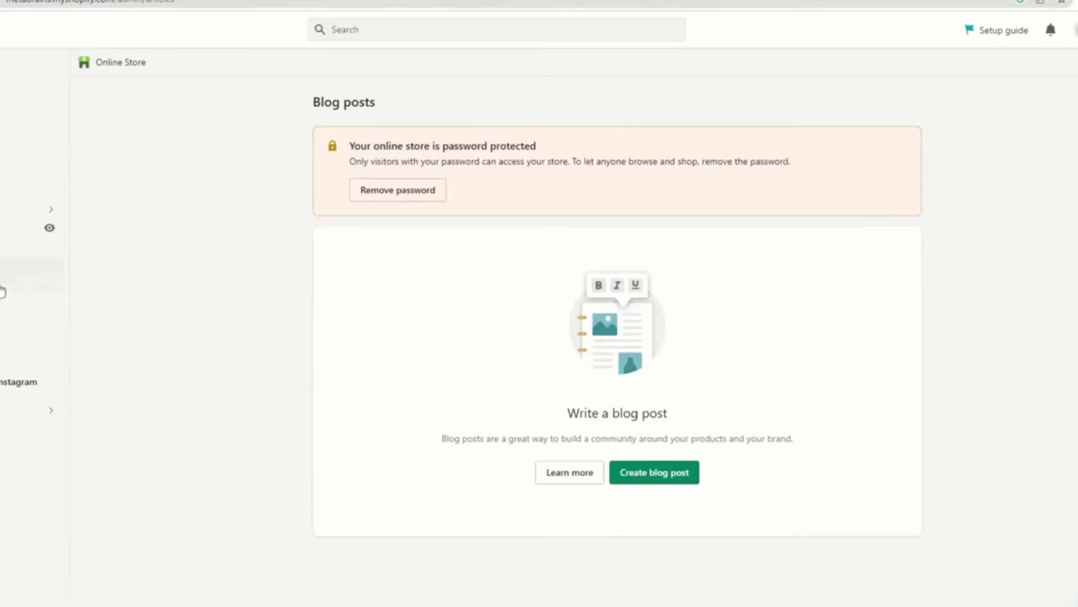
Review the store's Pages list and the footer and main menus on the Navigation page.
{"action": "left_click", "coordinate": [3, 284]}
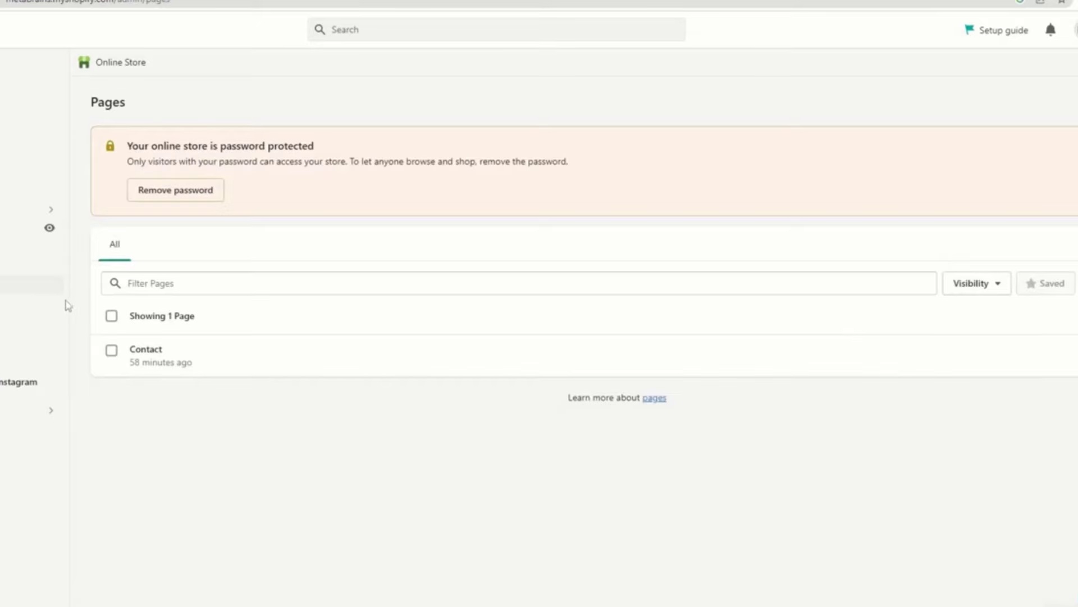
{"action": "left_click", "coordinate": [34, 304]}
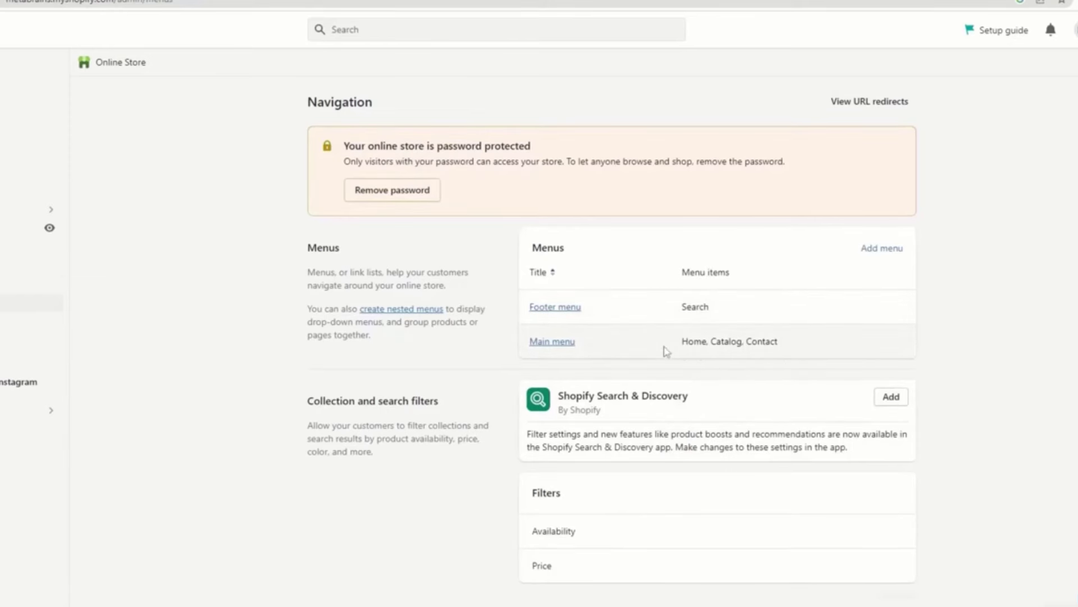
{"action": "left_click_drag", "start_coordinate": [664, 351], "coordinate": [821, 355]}
{"action": "left_click", "coordinate": [820, 358]}
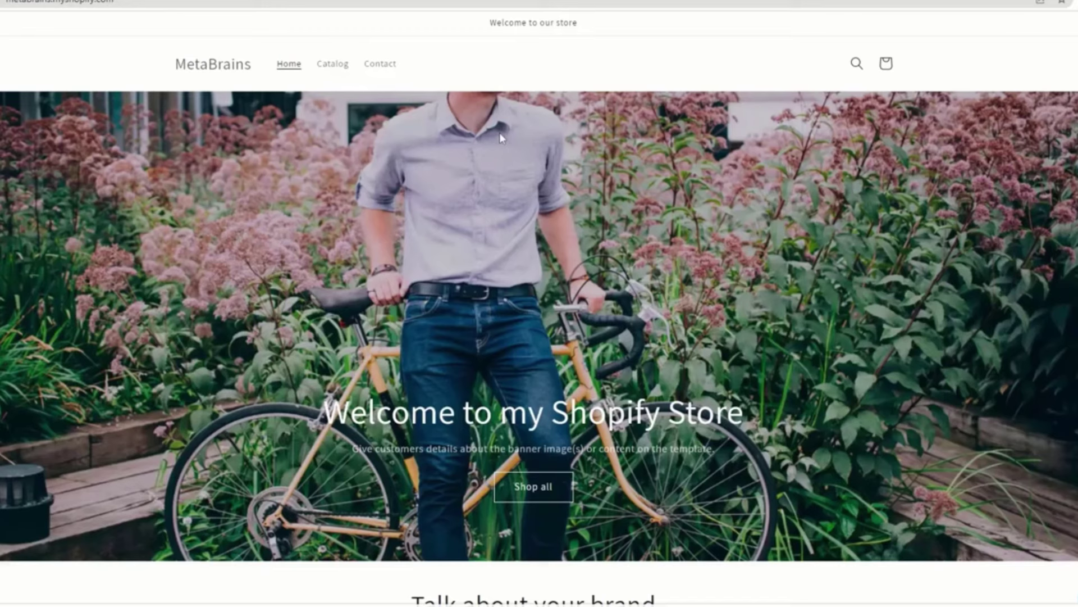
Inspect the live storefront's code in the browser's developer tools with a widened pane, and close the tools.
{"action": "right_click", "coordinate": [814, 144]}
{"action": "key", "text": "Escape"}
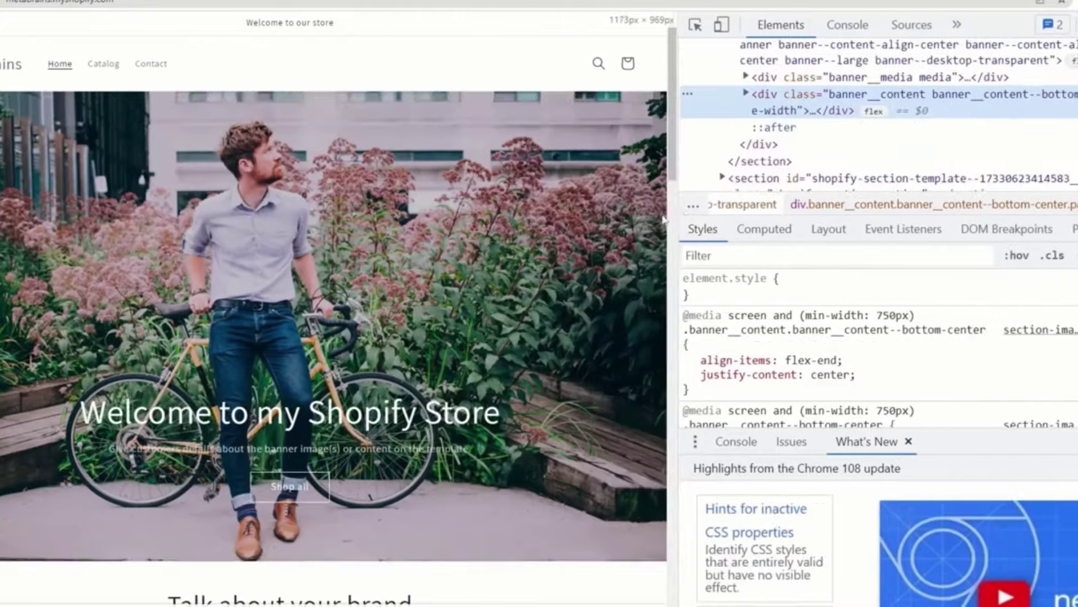
{"action": "left_click_drag", "start_coordinate": [664, 219], "coordinate": [250, 255]}
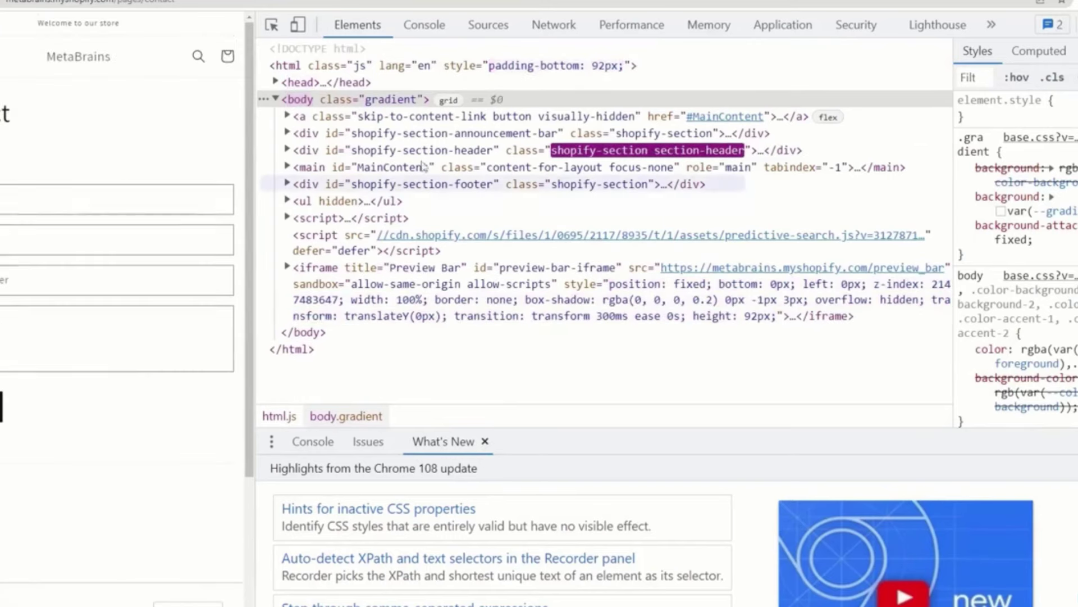
{"action": "left_click", "coordinate": [1069, 25]}
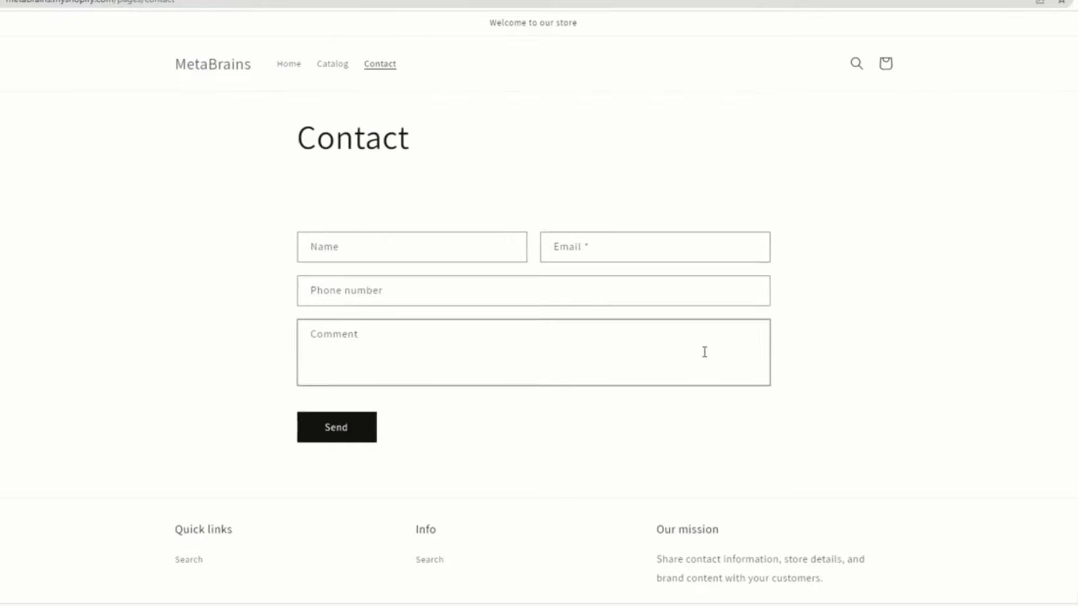
Check the storefront Contact page's form fields for name, email, phone number and comment, and its header links.
{"action": "left_click", "coordinate": [534, 341]}
{"action": "left_click", "coordinate": [433, 284]}
{"action": "left_click", "coordinate": [444, 253]}
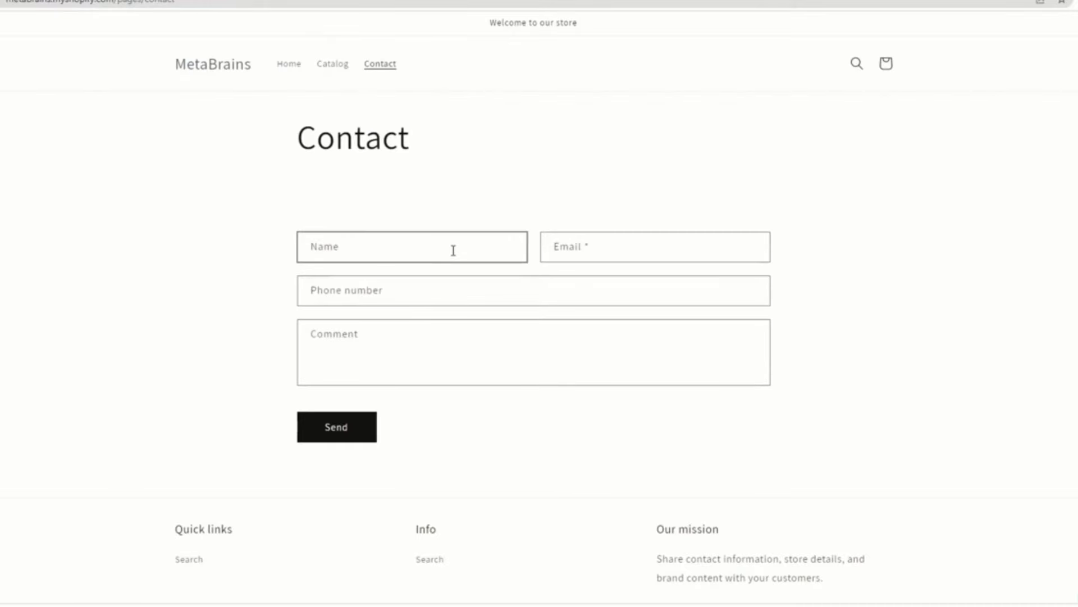
{"action": "left_click", "coordinate": [625, 254]}
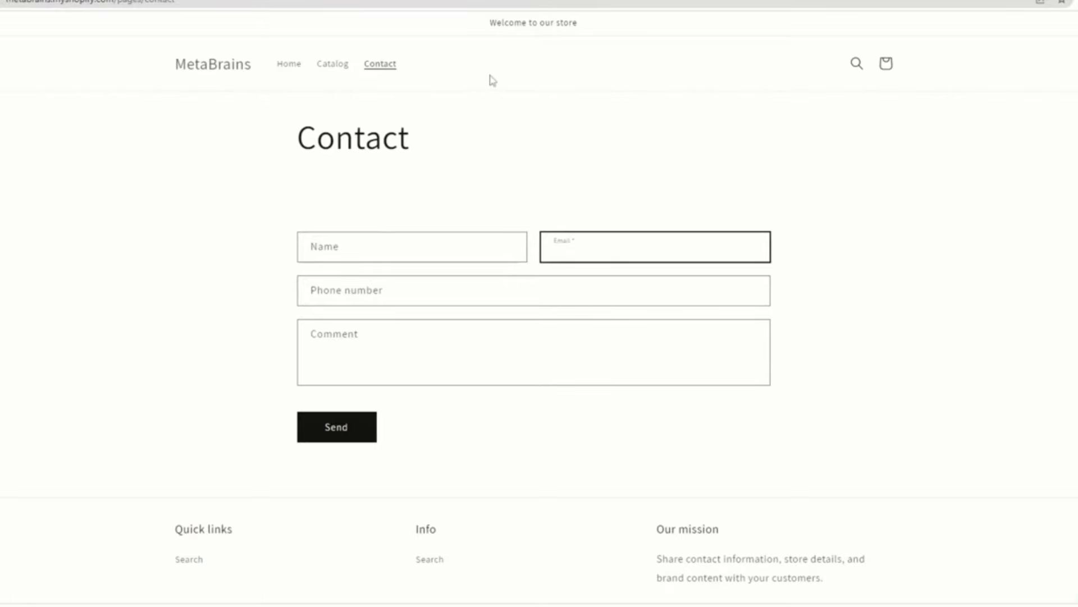
{"action": "left_click_drag", "start_coordinate": [491, 57], "coordinate": [235, 106]}
{"action": "left_click", "coordinate": [235, 106]}
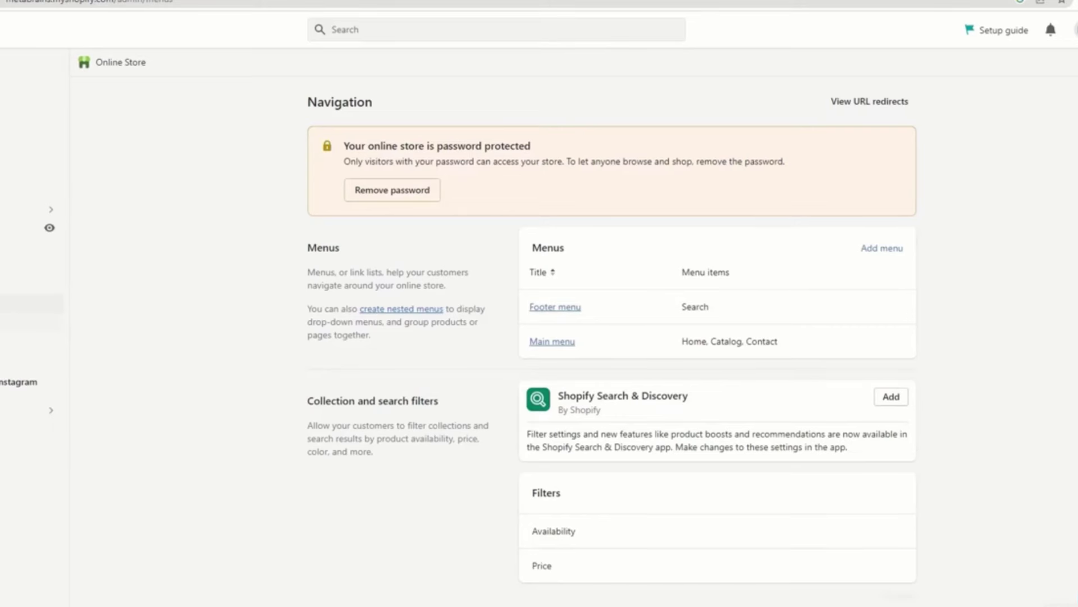
Examine the online store's Preferences: title and meta description, social sharing image, Google Analytics, Facebook Pixel and customer privacy.
{"action": "left_click", "coordinate": [31, 323]}
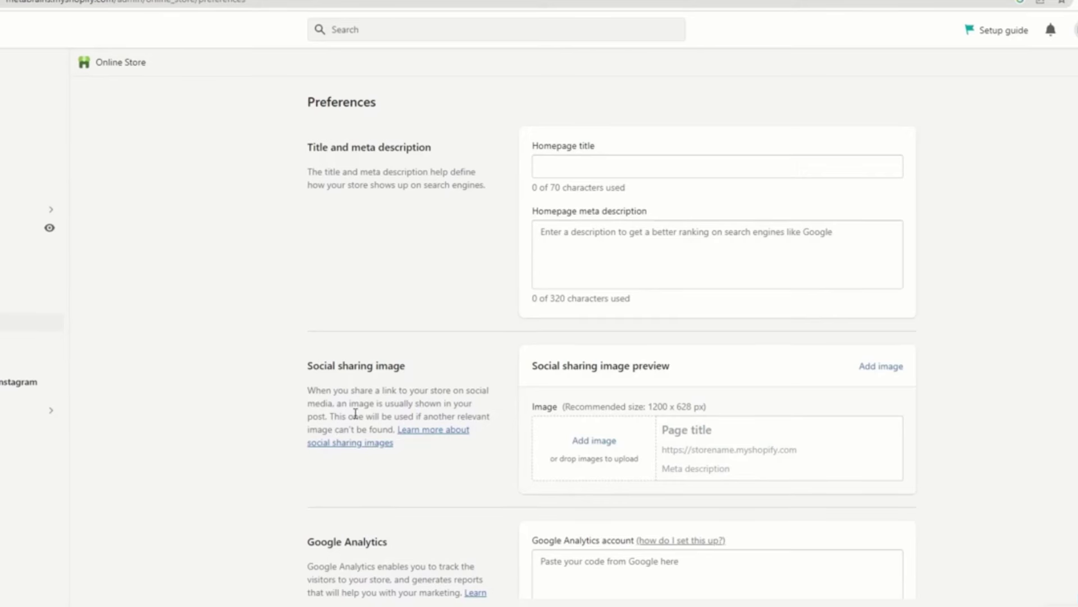
{"action": "scroll", "coordinate": [635, 541], "scroll_direction": "down", "scroll_amount": 6}
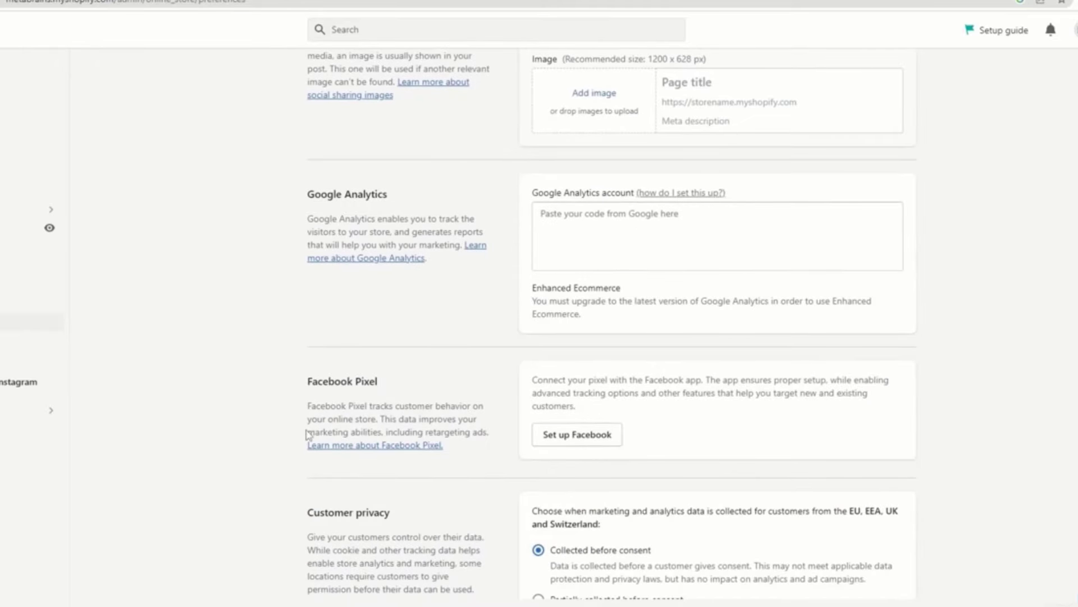
{"action": "scroll", "coordinate": [308, 527], "scroll_direction": "down", "scroll_amount": 3}
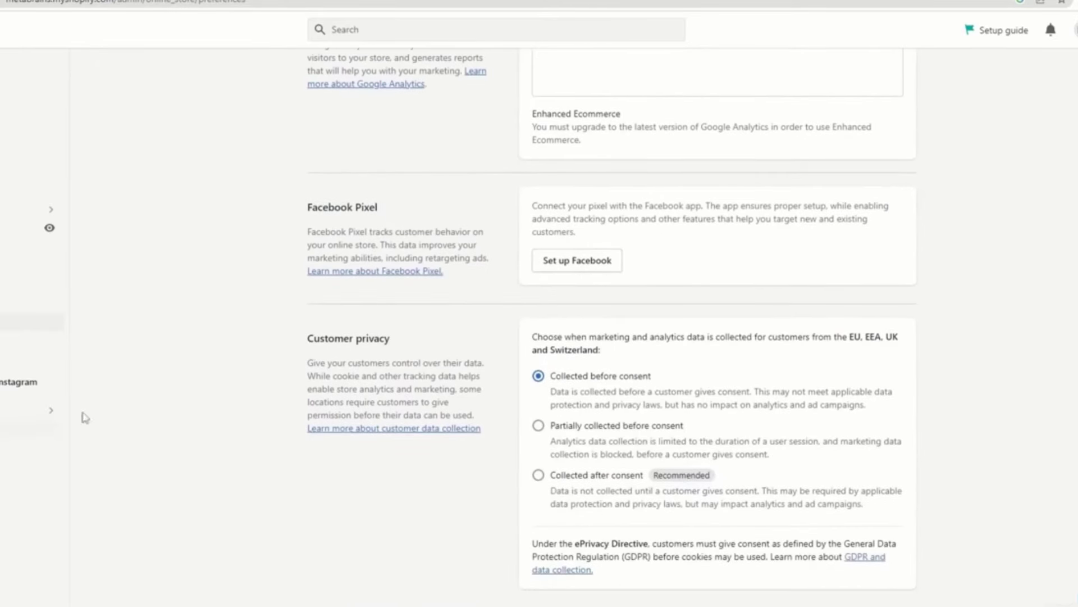
{"action": "scroll", "coordinate": [460, 492], "scroll_direction": "down", "scroll_amount": 3}
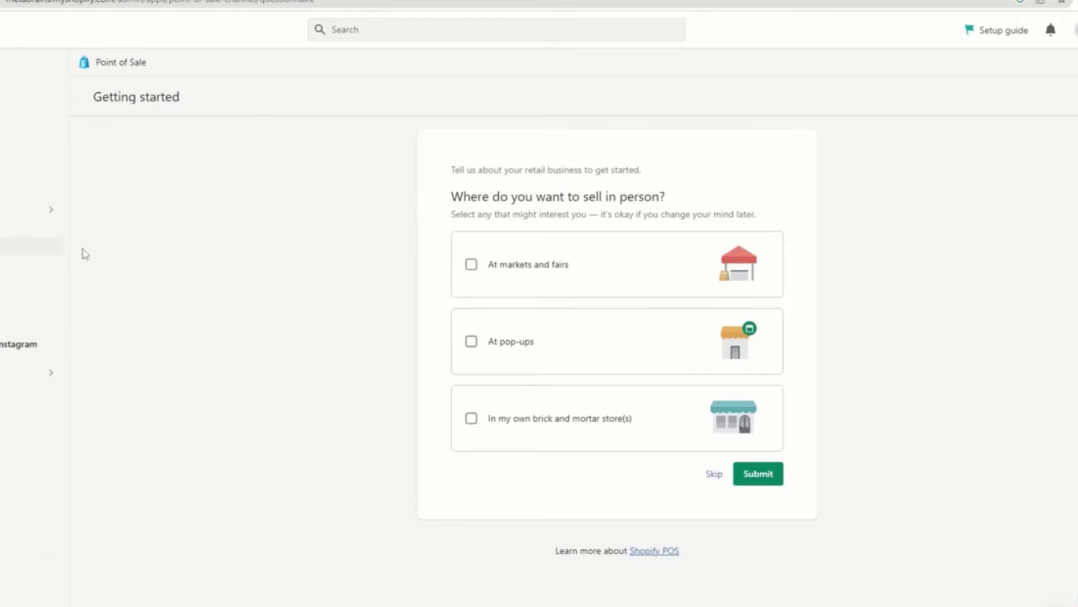
Look at the Buy Button sales channel and open the Facebook & Instagram channel.
{"action": "left_click", "coordinate": [22, 288]}
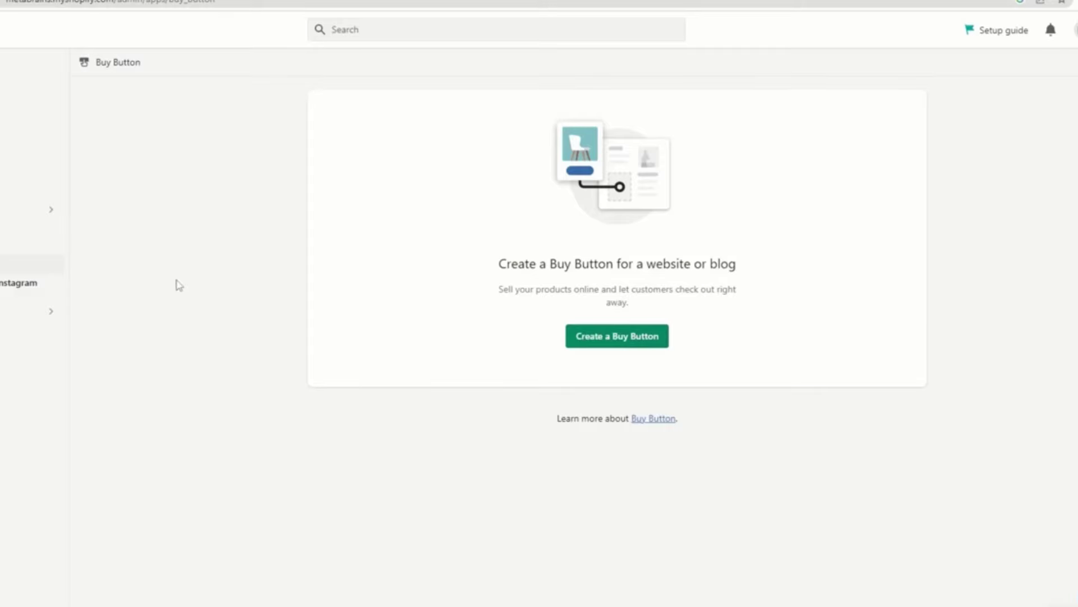
{"action": "left_click", "coordinate": [623, 344]}
{"action": "left_click", "coordinate": [23, 286]}
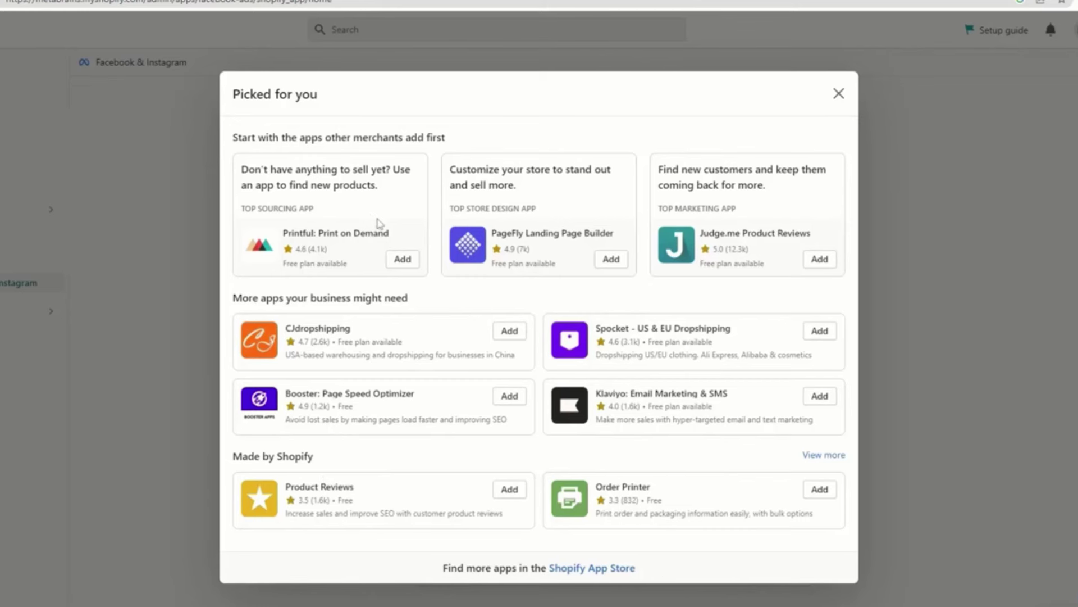
Review the installation page of the Printful: Print on Demand app without installing it, and dismiss the recommended apps.
{"action": "left_click", "coordinate": [400, 260]}
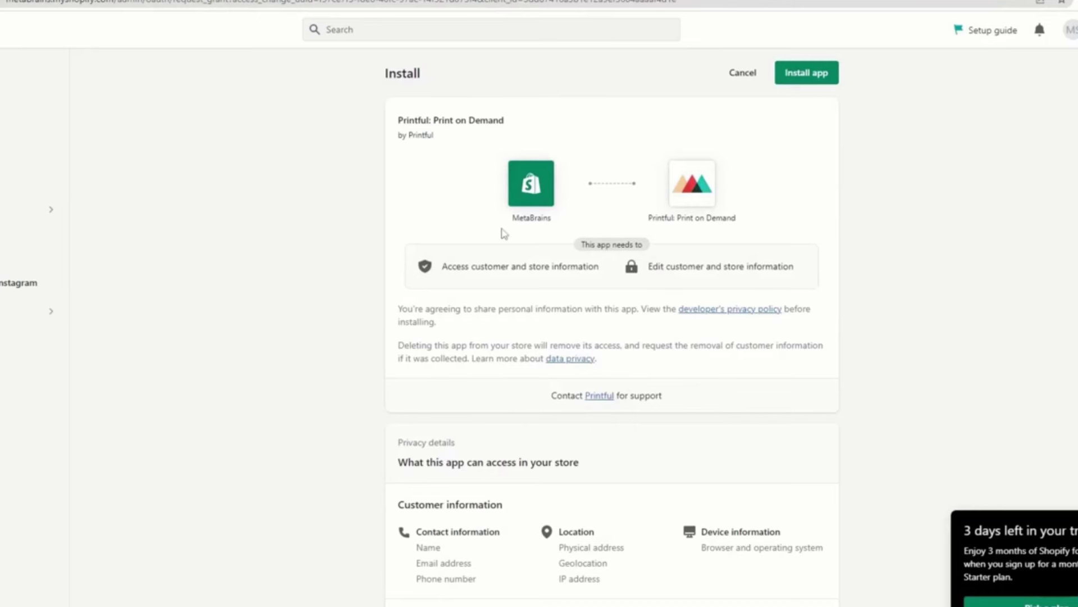
{"action": "left_click_drag", "start_coordinate": [732, 217], "coordinate": [419, 220]}
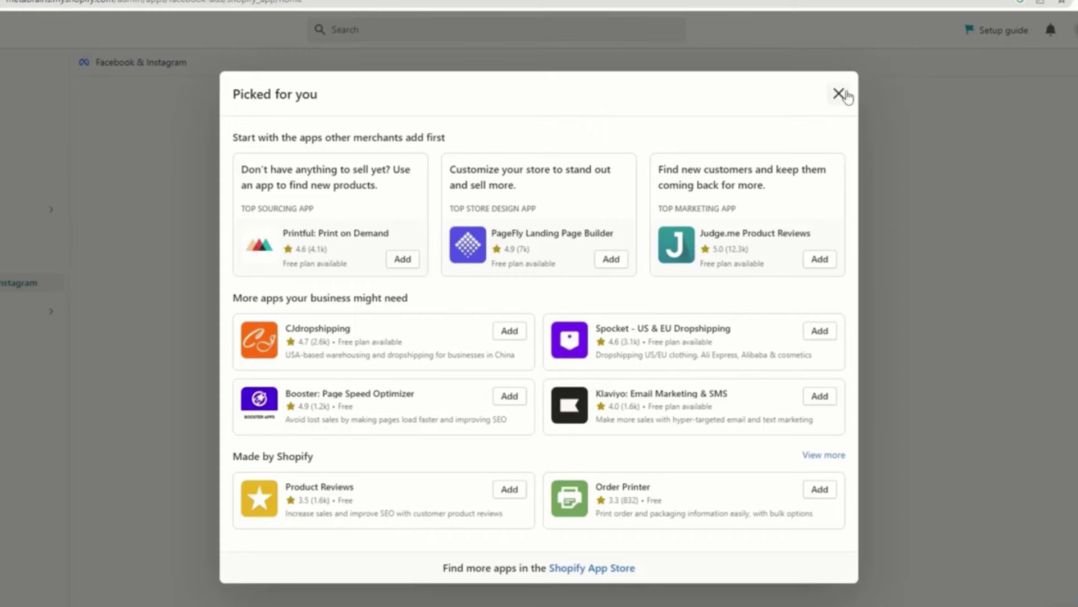
{"action": "left_click", "coordinate": [838, 93]}
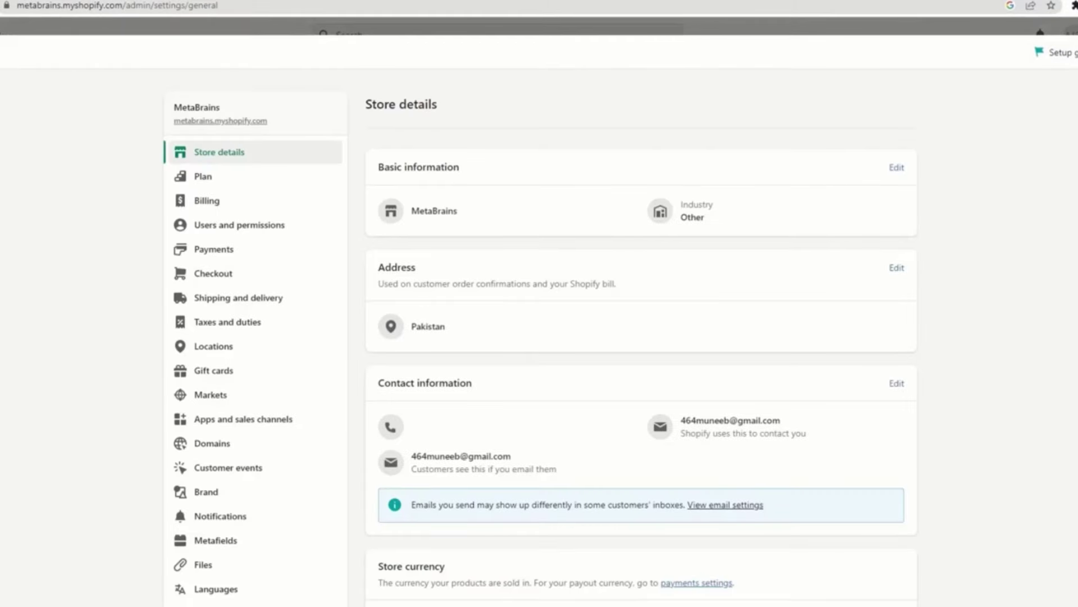
Examine the store details settings, including basic information, address, contact information, currency, and standards and formats.
{"action": "scroll", "coordinate": [260, 472], "scroll_direction": "down", "scroll_amount": 5}
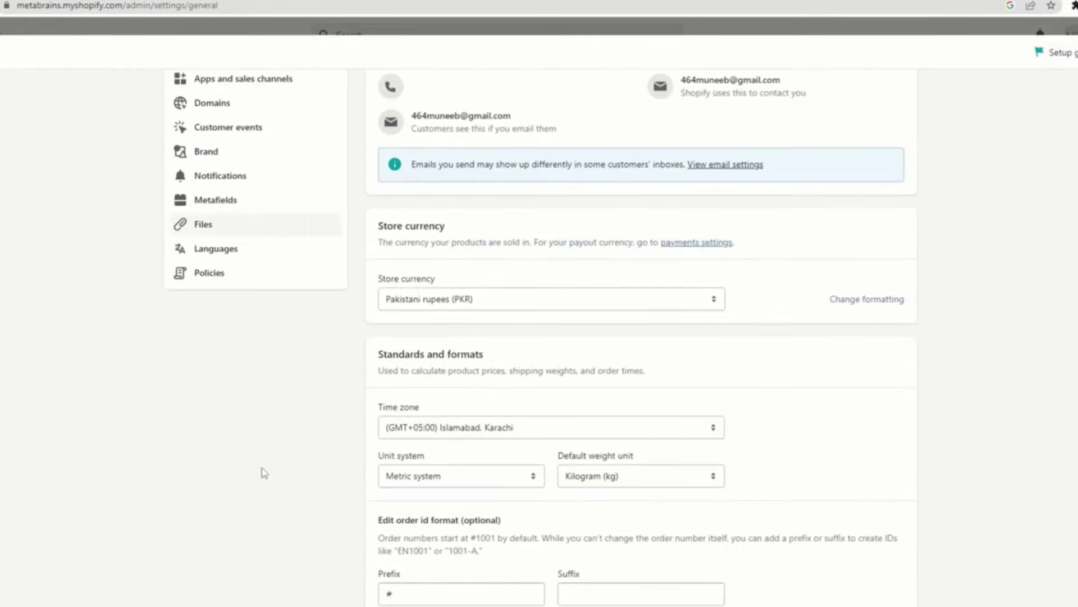
{"action": "scroll", "coordinate": [258, 522], "scroll_direction": "up", "scroll_amount": 5}
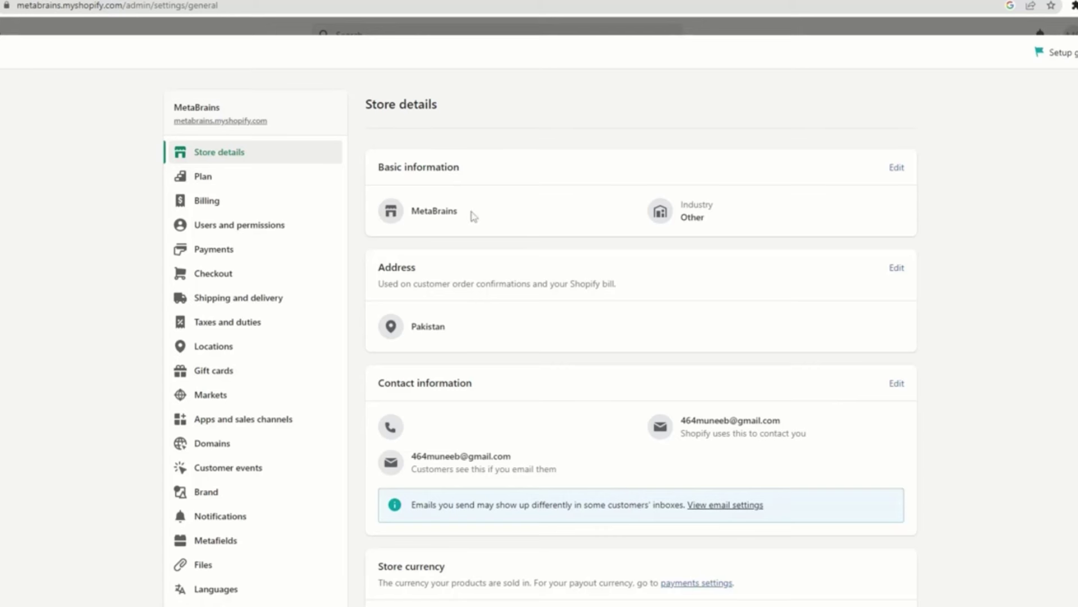
{"action": "left_click_drag", "start_coordinate": [471, 214], "coordinate": [416, 224]}
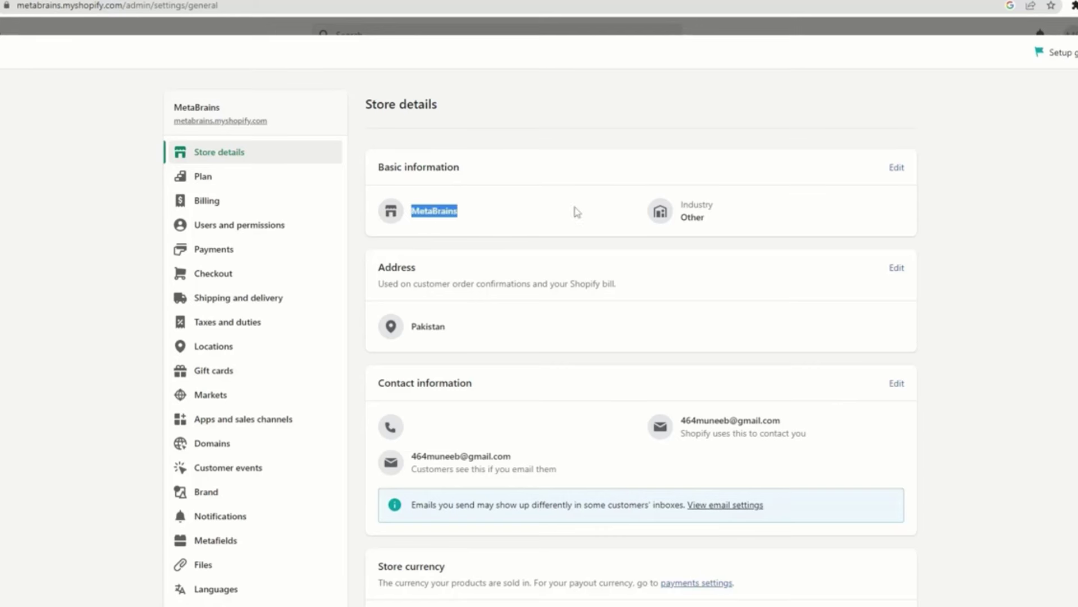
Change the store name to Al-Maxi, the legal company name to AlMaxi and the industry to Furniture, and save.
{"action": "left_click", "coordinate": [897, 167]}
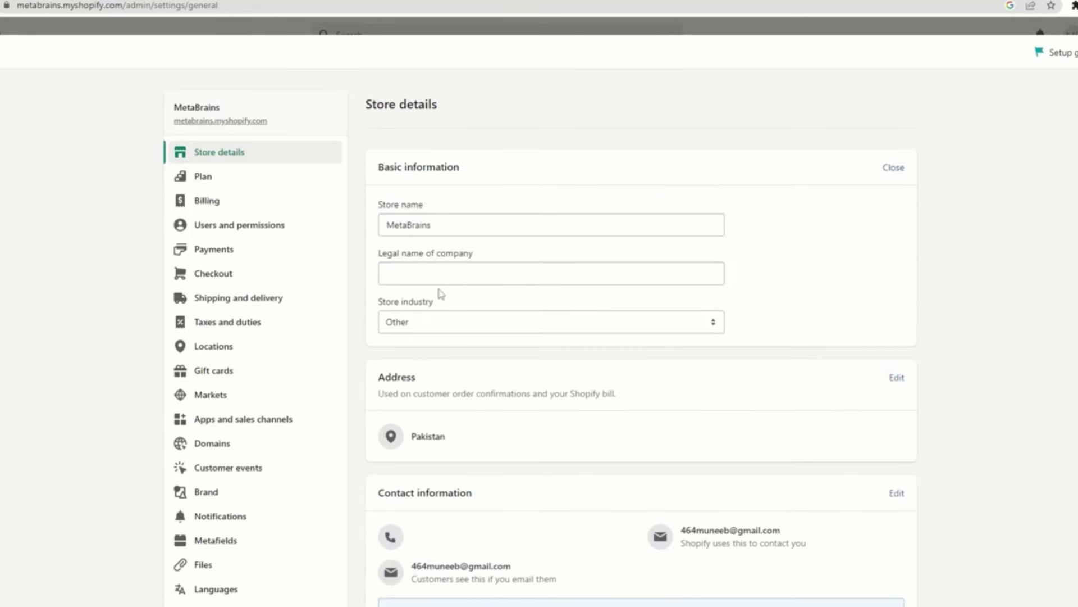
{"action": "key", "text": "Tab"}
{"action": "key", "text": "BackSpace"}
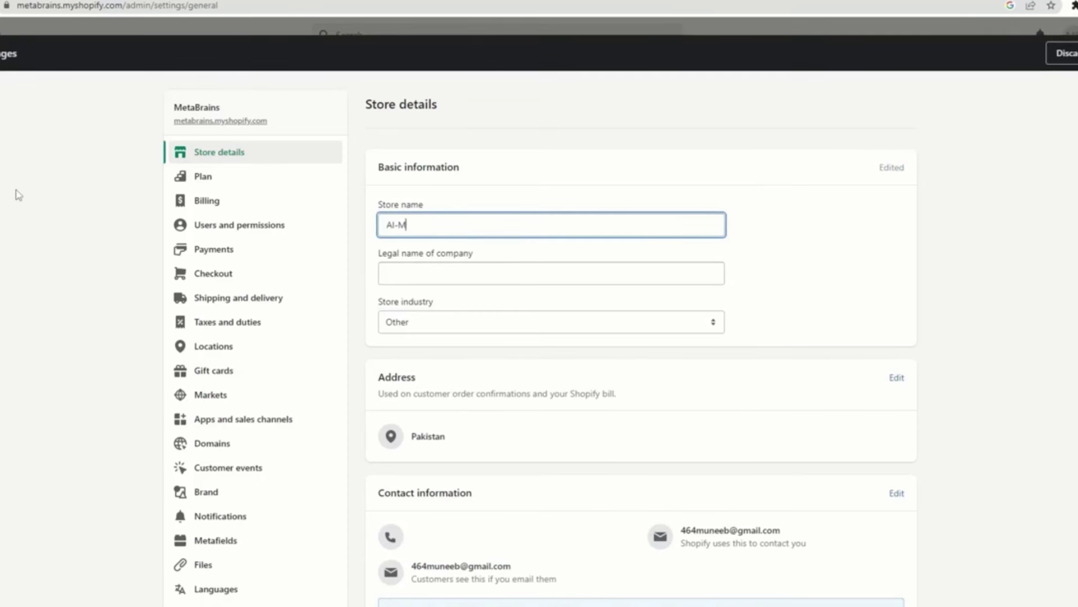
{"action": "type", "text": "Al-Maxi"}
{"action": "left_click", "coordinate": [466, 268]}
{"action": "type", "text": "AlMaxi"}
{"action": "key", "text": "Tab"}
{"action": "key", "text": "f"}
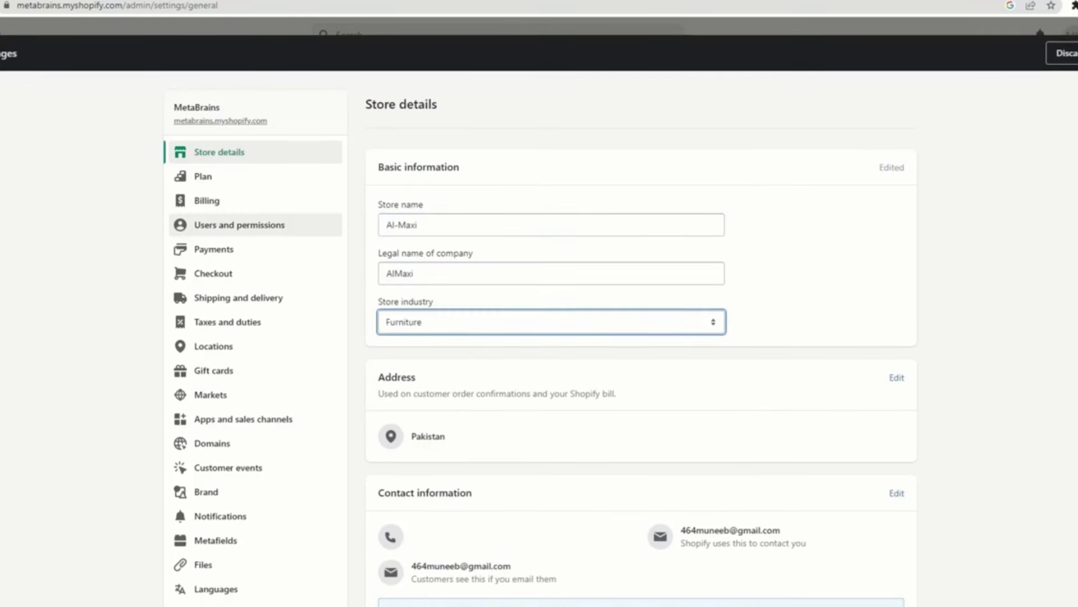
{"action": "key", "text": "ctrl+s"}
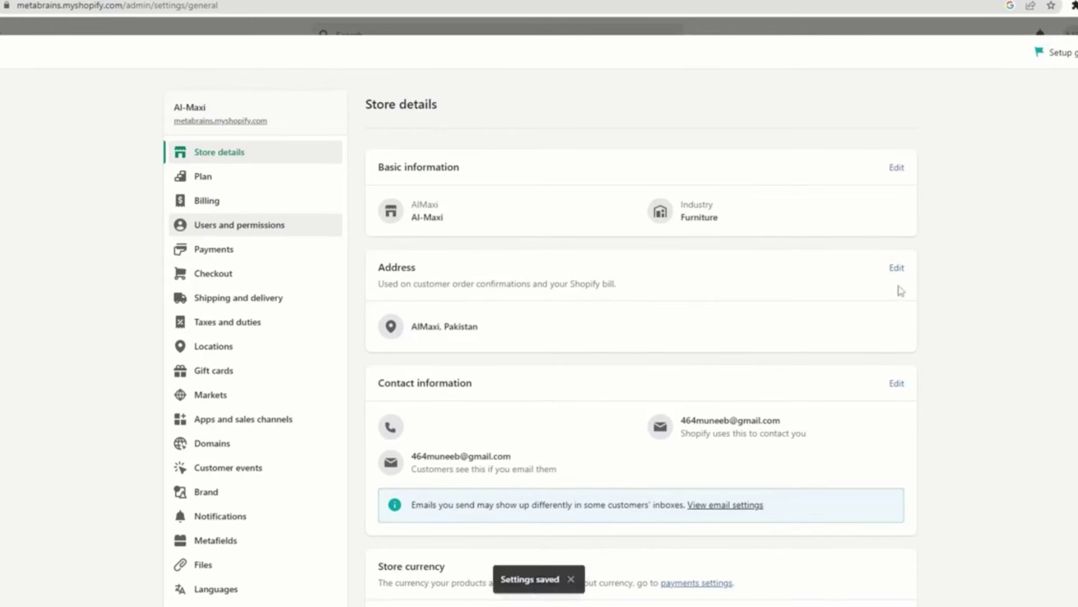
Open the store address for editing and look through the available country/region options.
{"action": "left_click", "coordinate": [898, 268]}
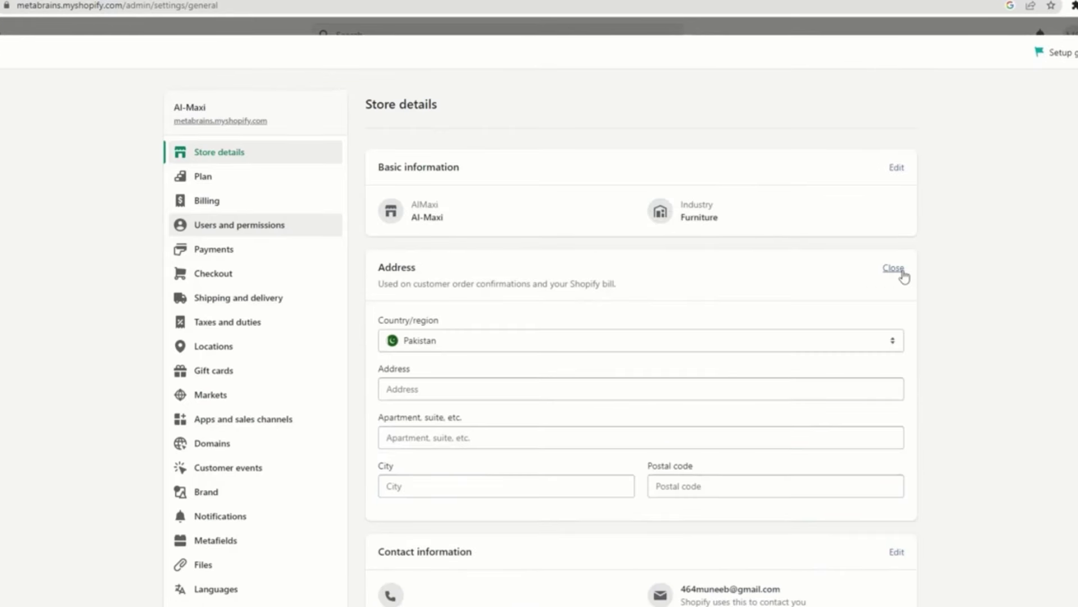
{"action": "left_click", "coordinate": [469, 342]}
{"action": "left_click", "coordinate": [471, 342]}
{"action": "left_click", "coordinate": [470, 342]}
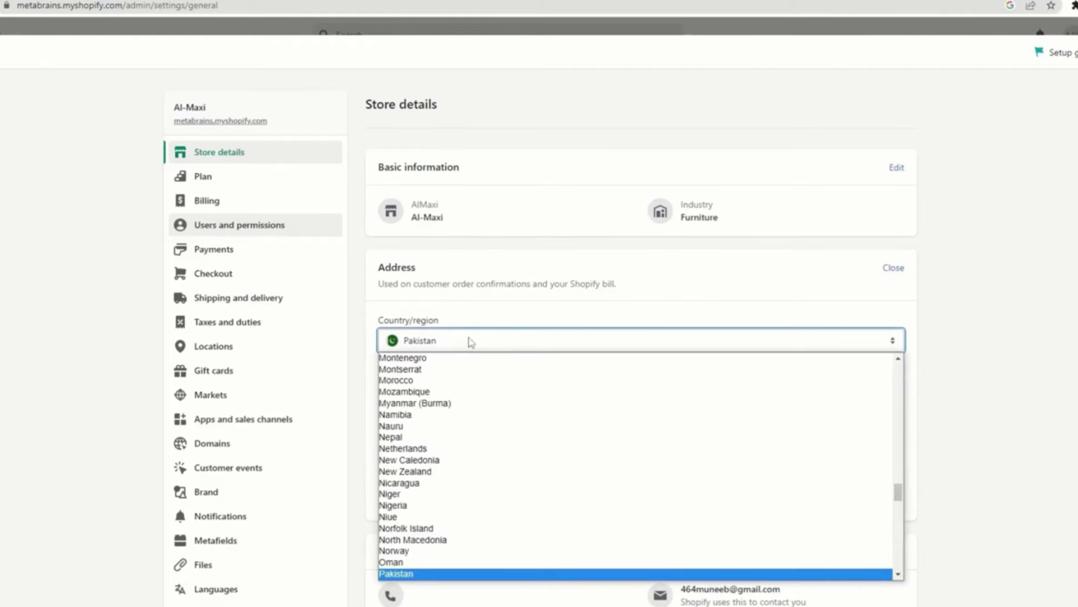
{"action": "scroll", "coordinate": [458, 495], "scroll_direction": "up", "scroll_amount": 20}
{"action": "scroll", "coordinate": [461, 469], "scroll_direction": "up", "scroll_amount": 5}
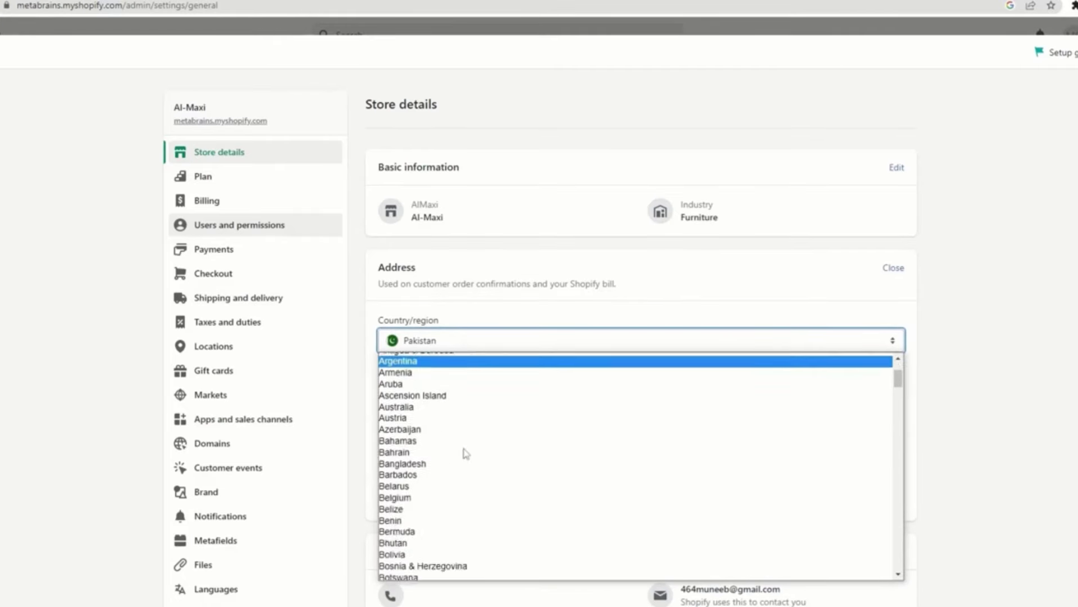
{"action": "left_click", "coordinate": [967, 393]}
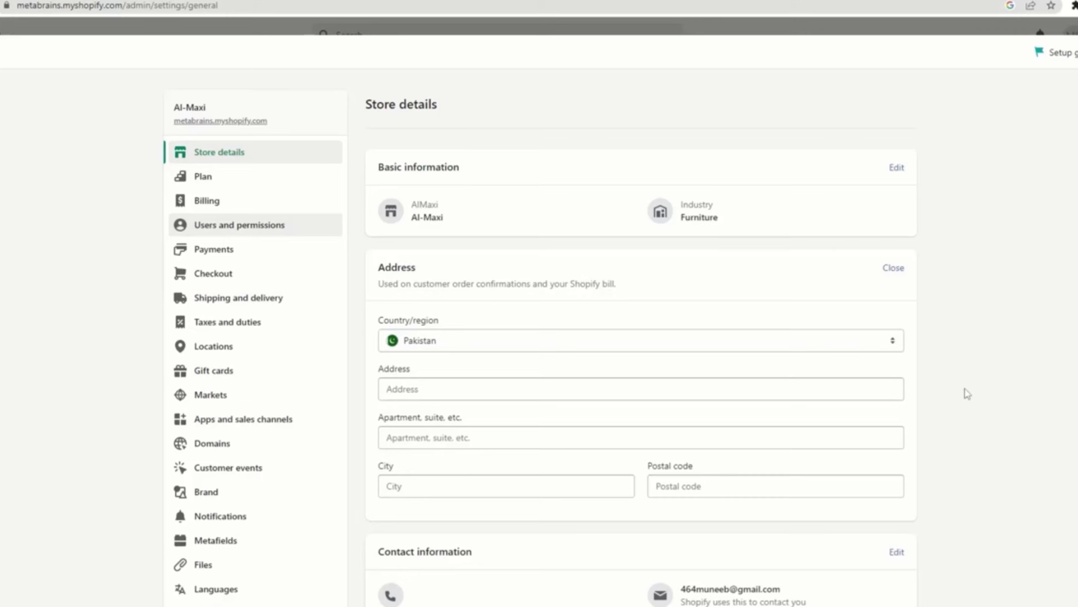
Fill in the store's street address, apartment or suite, city and postal code.
{"action": "left_click", "coordinate": [537, 396]}
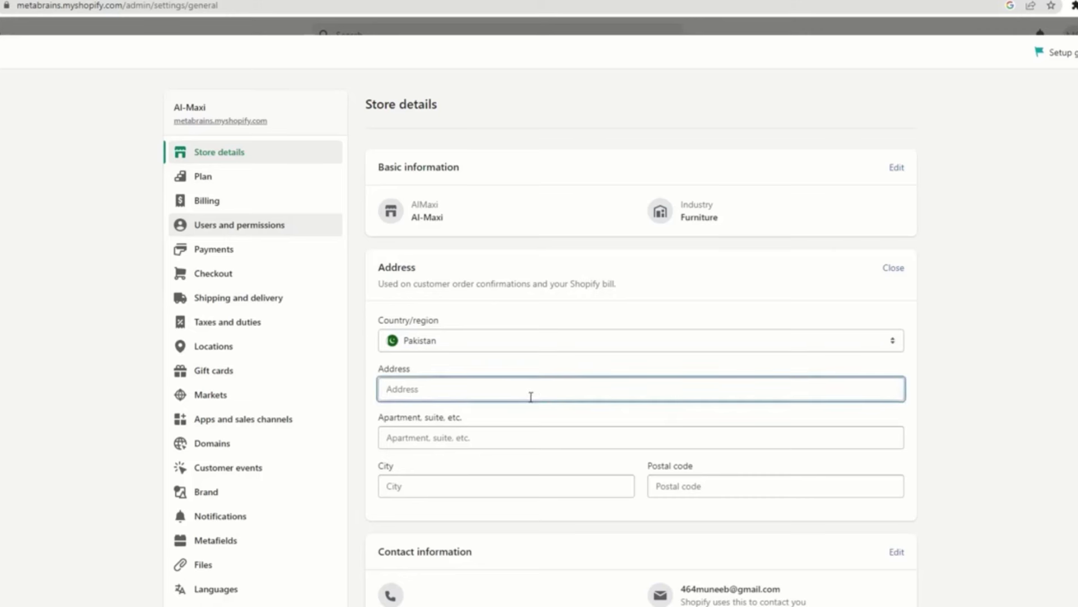
{"action": "left_click", "coordinate": [486, 438]}
{"action": "left_click", "coordinate": [485, 397]}
{"action": "left_click", "coordinate": [465, 437]}
{"action": "left_click", "coordinate": [434, 490]}
{"action": "left_click", "coordinate": [436, 392]}
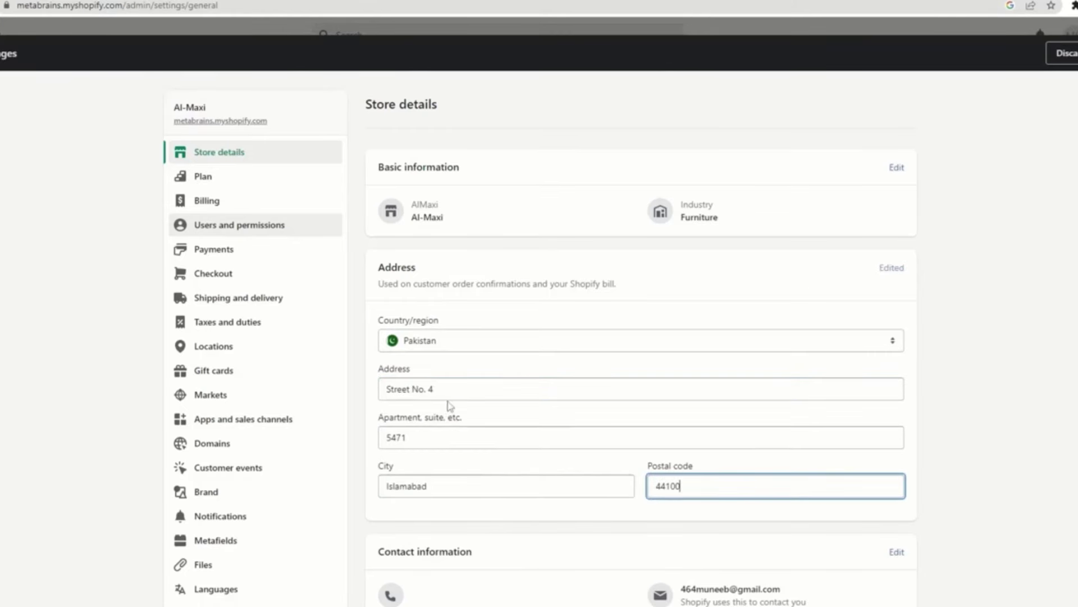
Open the contact information for editing, check the store contact and sender emails, and enter the store's phone number.
{"action": "scroll", "coordinate": [455, 406], "scroll_direction": "down", "scroll_amount": 3}
{"action": "scroll", "coordinate": [454, 405], "scroll_direction": "up", "scroll_amount": 3}
{"action": "scroll", "coordinate": [453, 404], "scroll_direction": "down", "scroll_amount": 3}
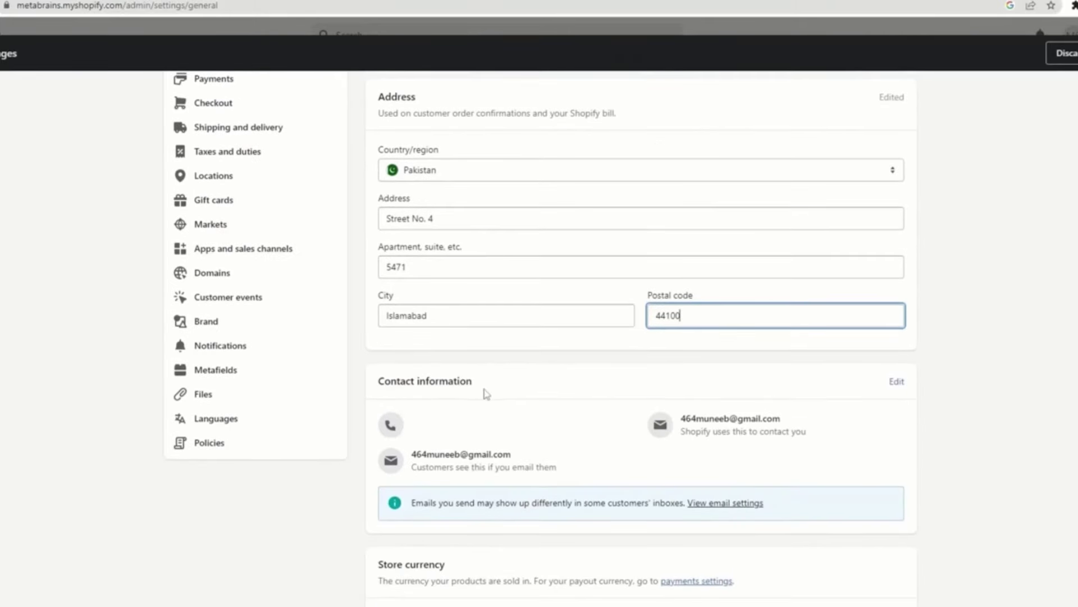
{"action": "left_click", "coordinate": [895, 382]}
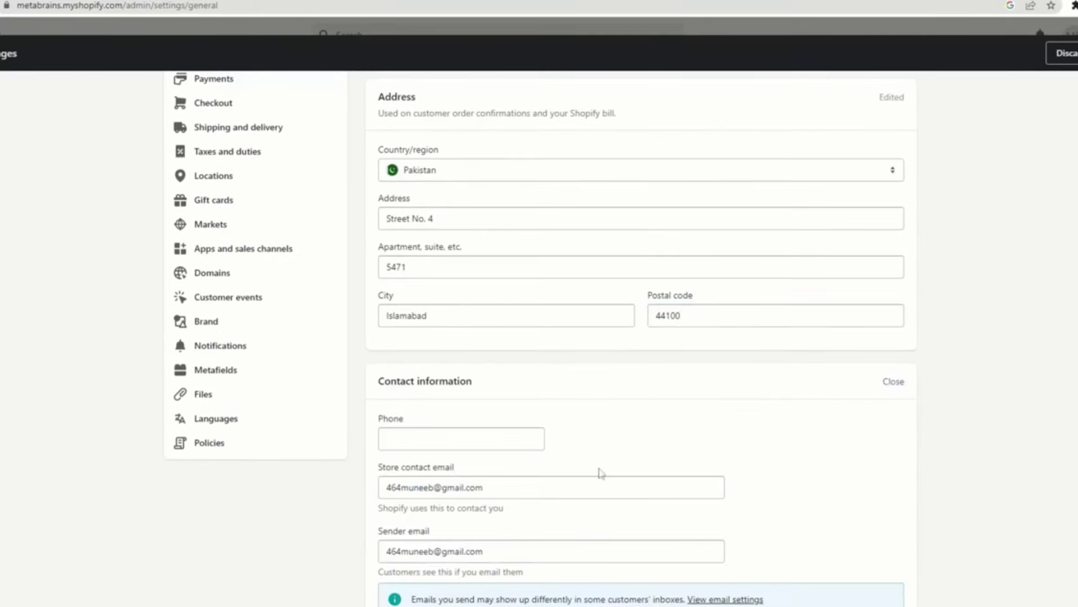
{"action": "left_click", "coordinate": [450, 447]}
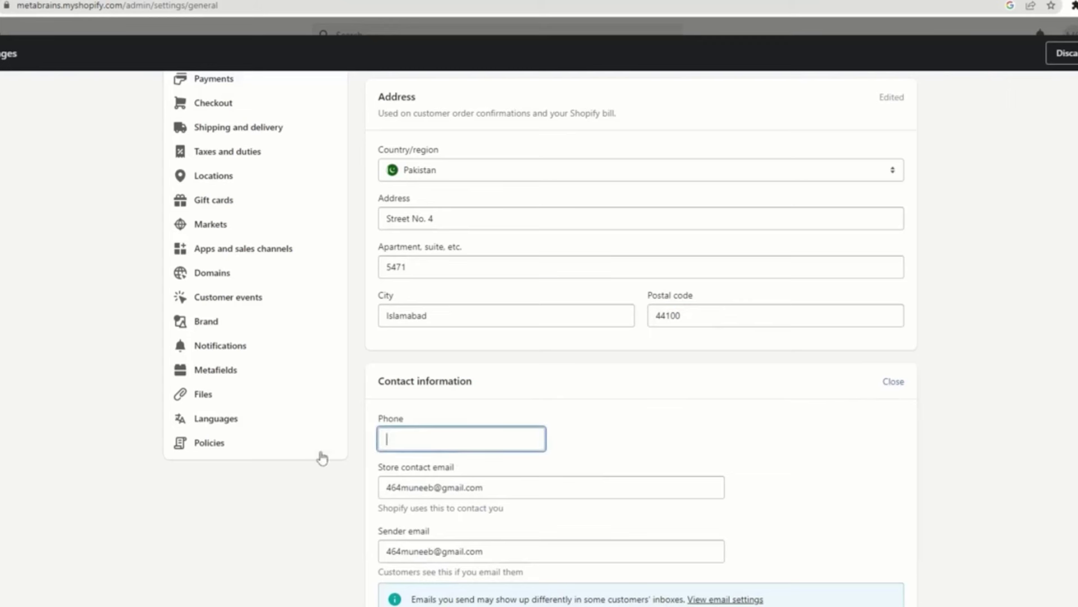
{"action": "left_click", "coordinate": [514, 481]}
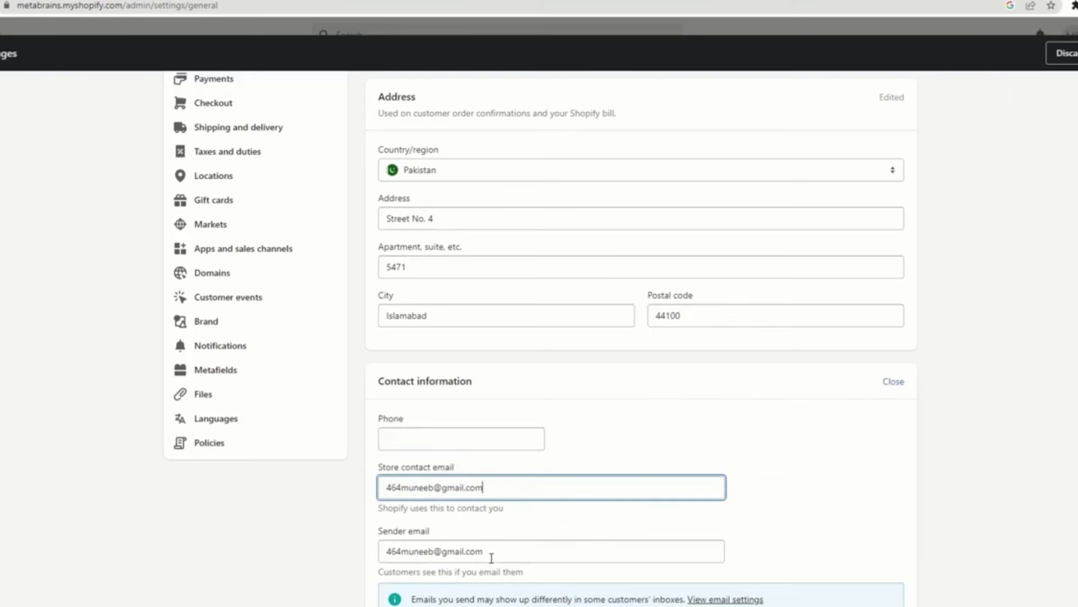
{"action": "left_click", "coordinate": [512, 553]}
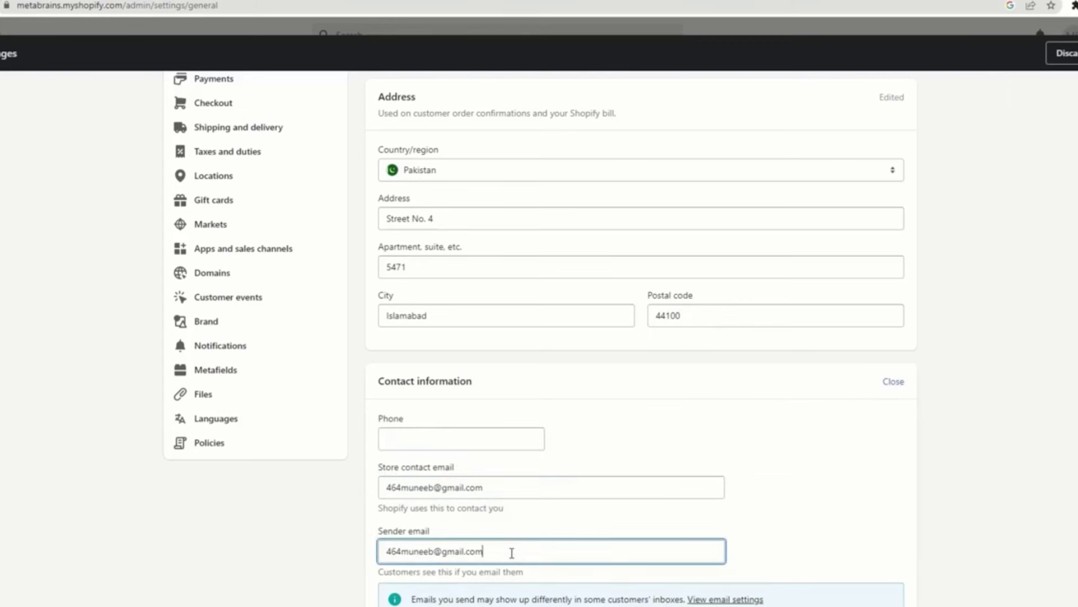
{"action": "left_click", "coordinate": [523, 488]}
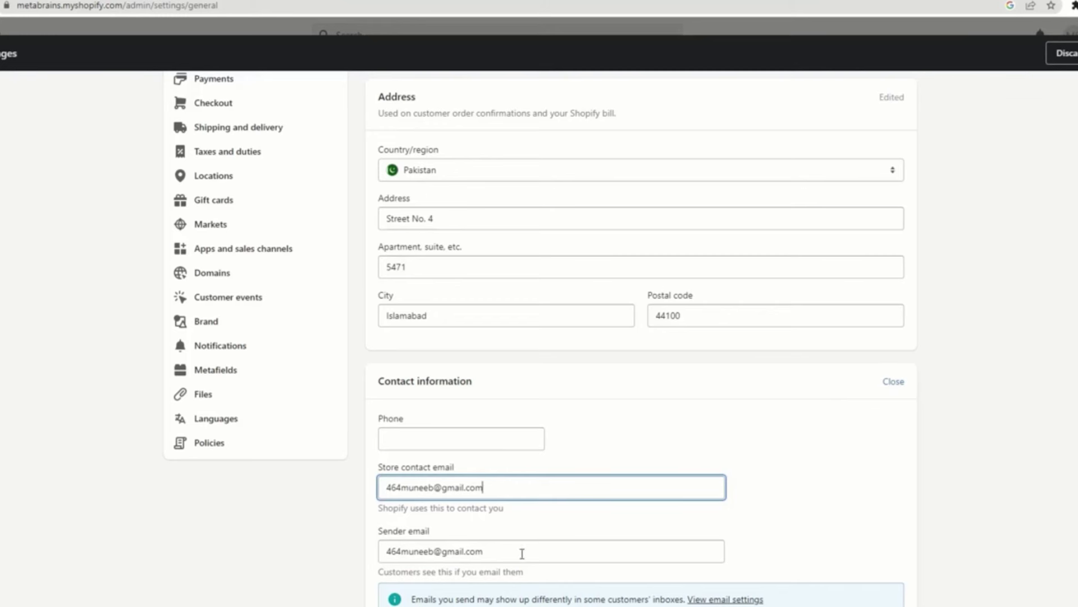
{"action": "left_click", "coordinate": [503, 550]}
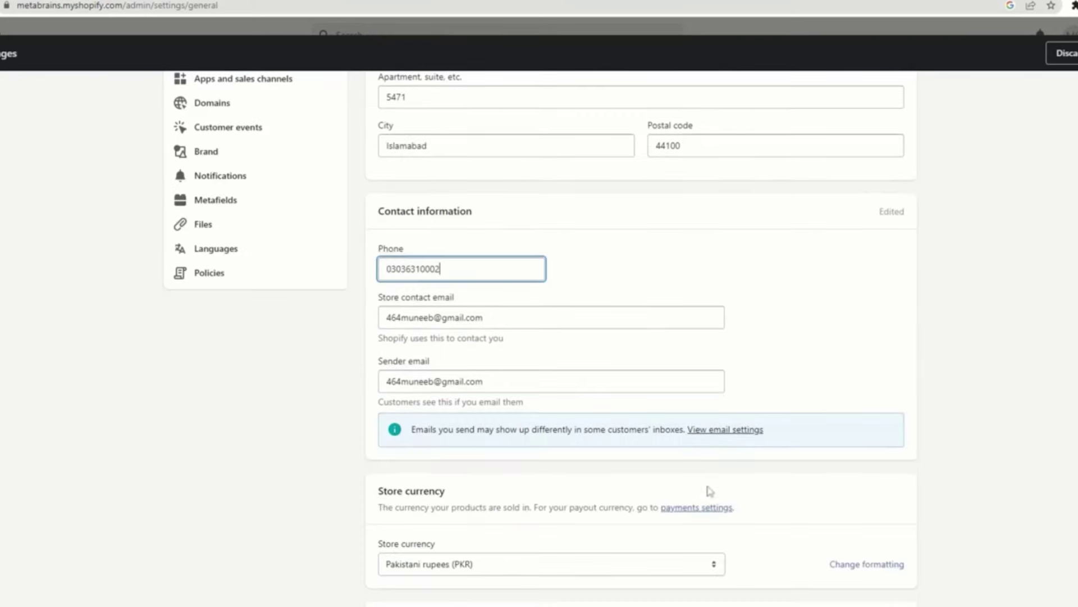
Look through the available options for store currency, unit system and default weight unit.
{"action": "scroll", "coordinate": [505, 472], "scroll_direction": "down", "scroll_amount": 3}
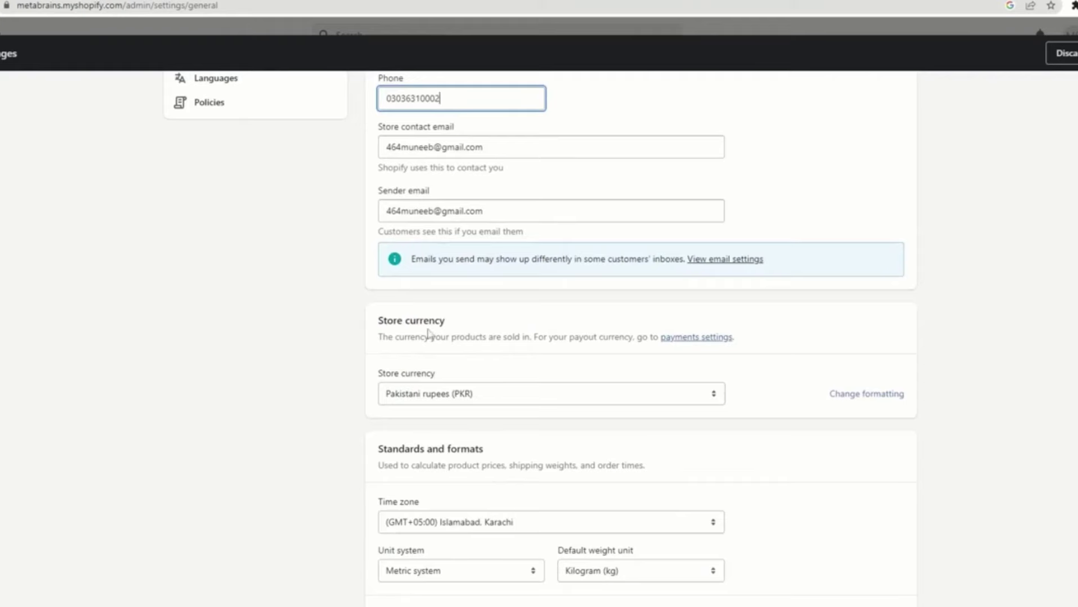
{"action": "left_click", "coordinate": [612, 392]}
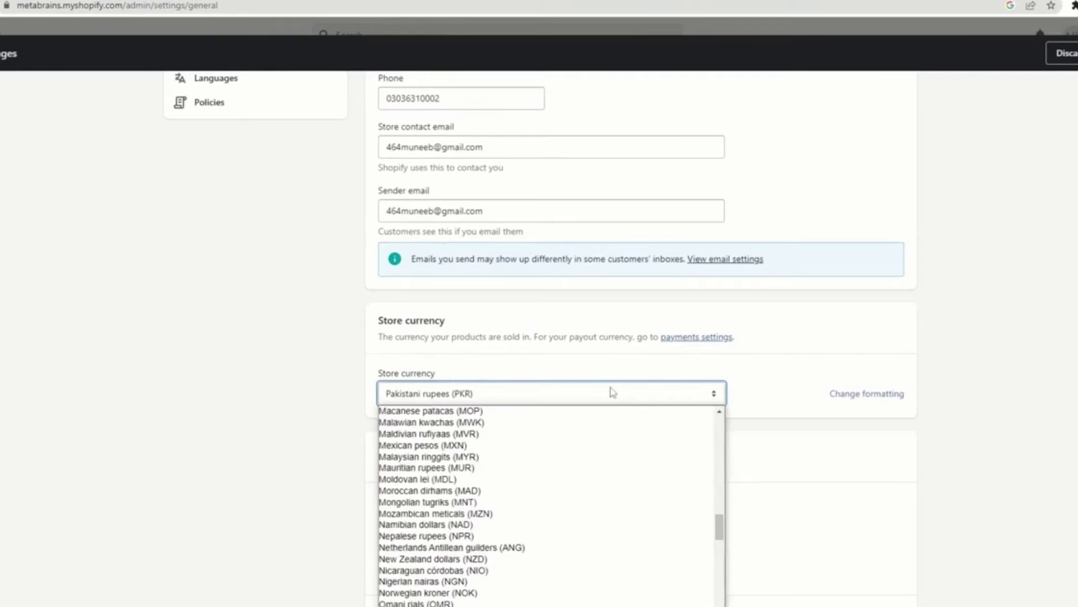
{"action": "left_click", "coordinate": [821, 365]}
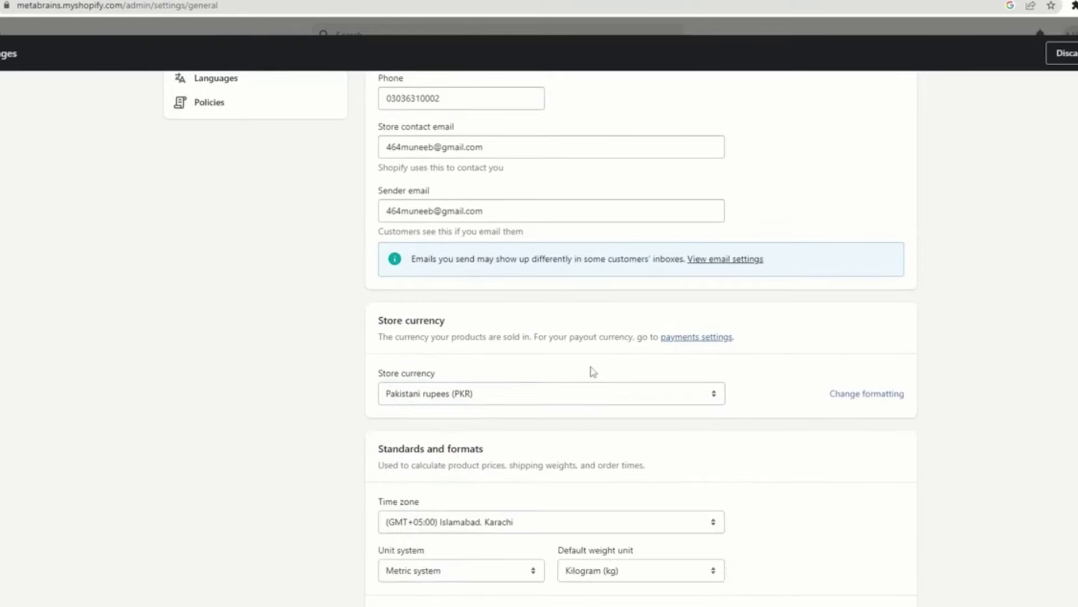
{"action": "left_click", "coordinate": [544, 396]}
{"action": "scroll", "coordinate": [392, 356], "scroll_direction": "down", "scroll_amount": 4}
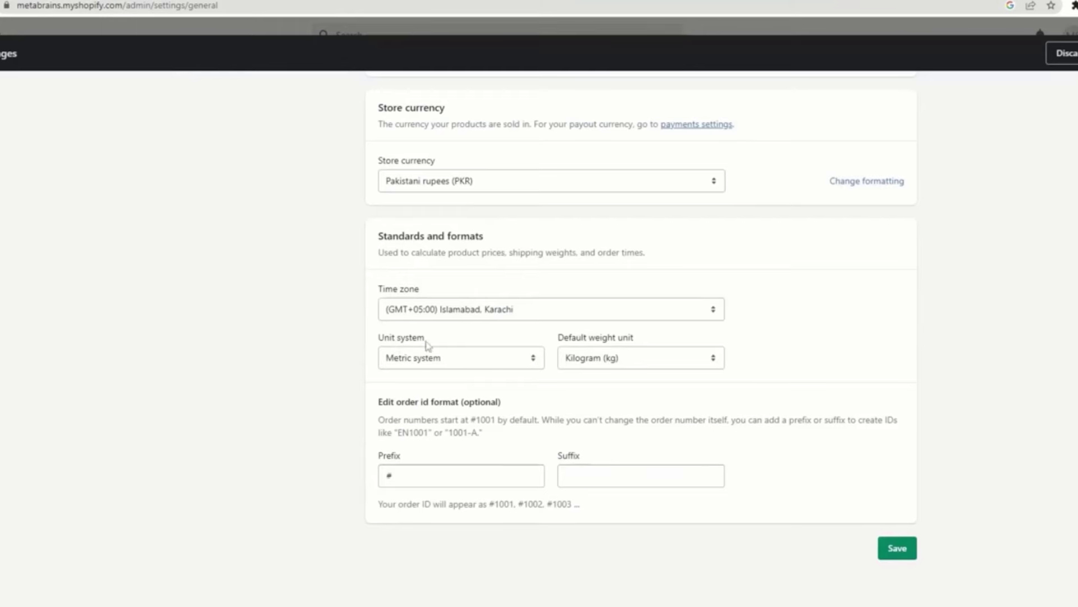
{"action": "left_click_drag", "start_coordinate": [369, 343], "coordinate": [543, 343]}
{"action": "left_click", "coordinate": [519, 361]}
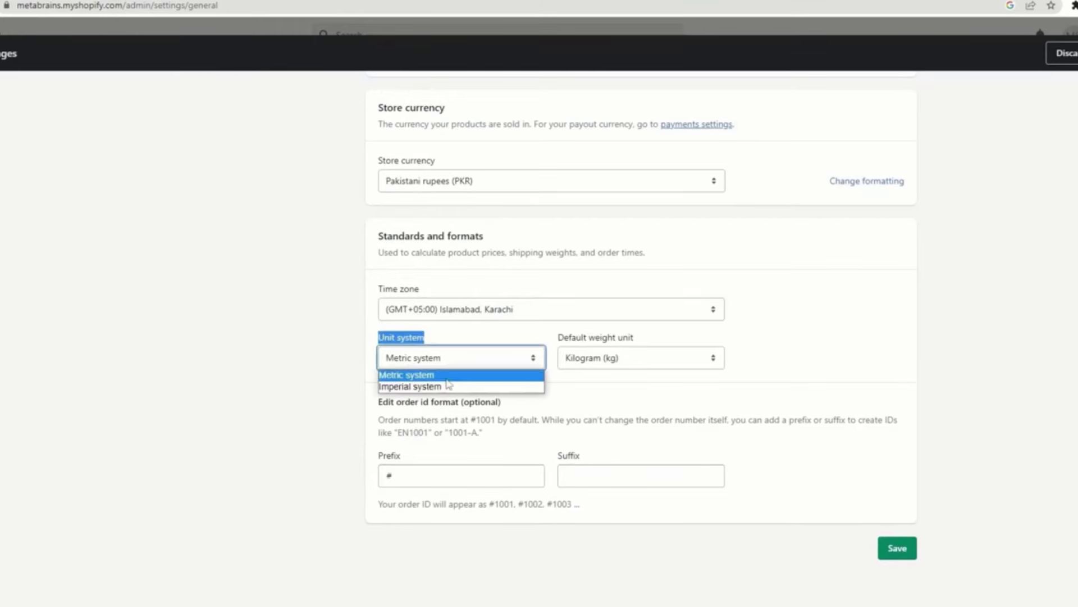
{"action": "left_click", "coordinate": [577, 355]}
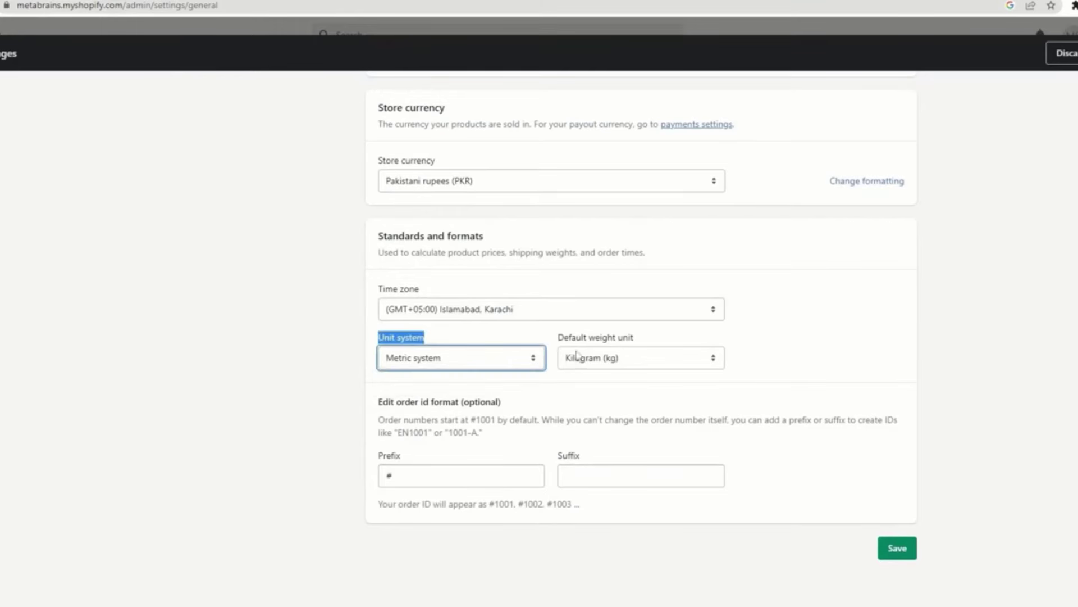
{"action": "left_click", "coordinate": [653, 363]}
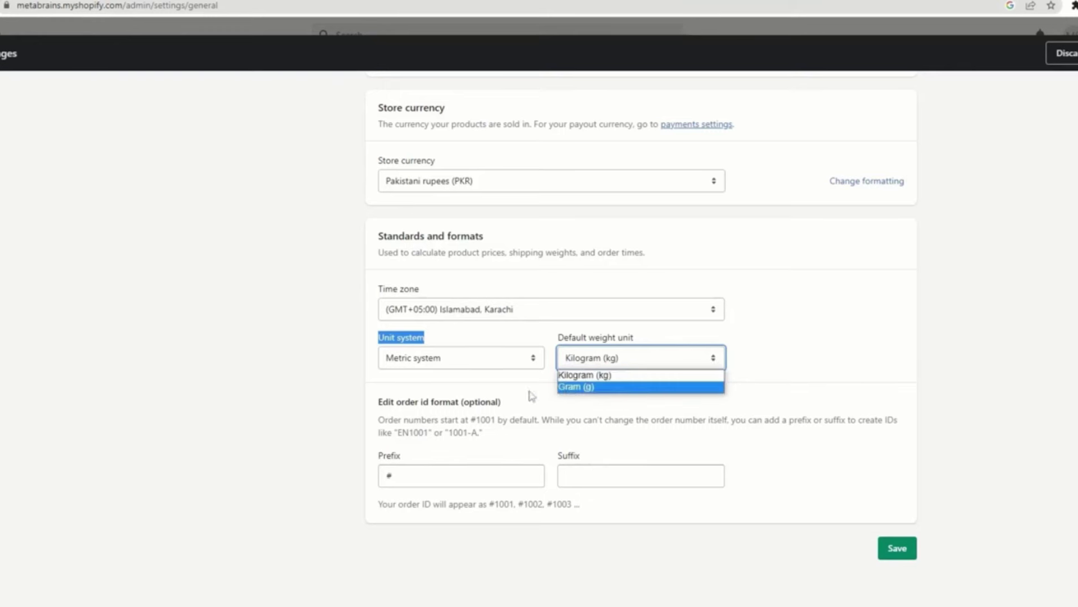
Try the Imperial unit system, return to the Metric system, and check the default weight units each one offers.
{"action": "left_click", "coordinate": [460, 360]}
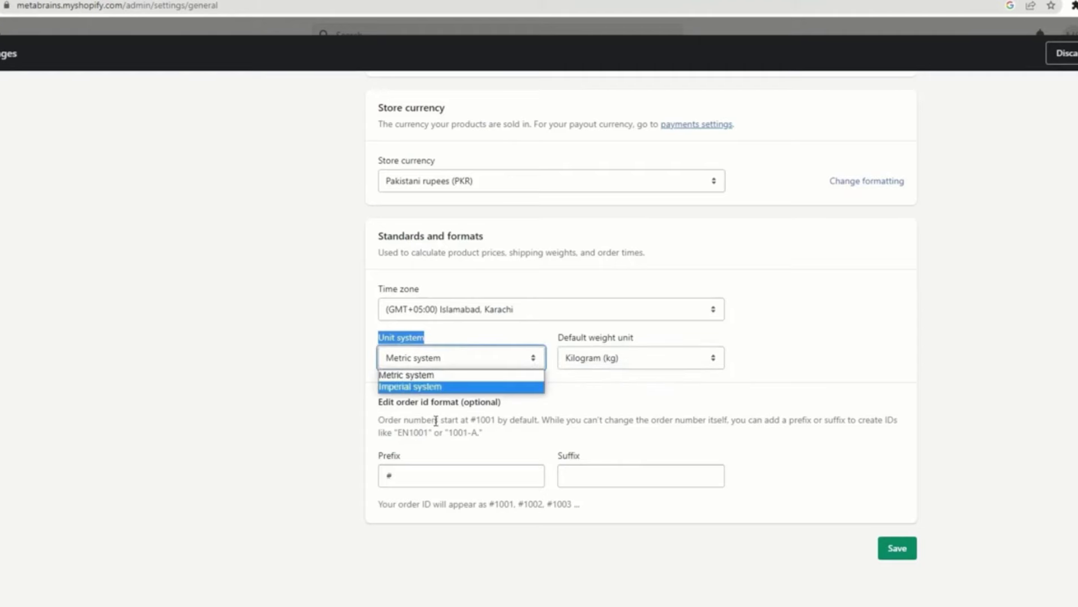
{"action": "left_click", "coordinate": [456, 387]}
{"action": "left_click", "coordinate": [517, 308]}
{"action": "left_click", "coordinate": [802, 346]}
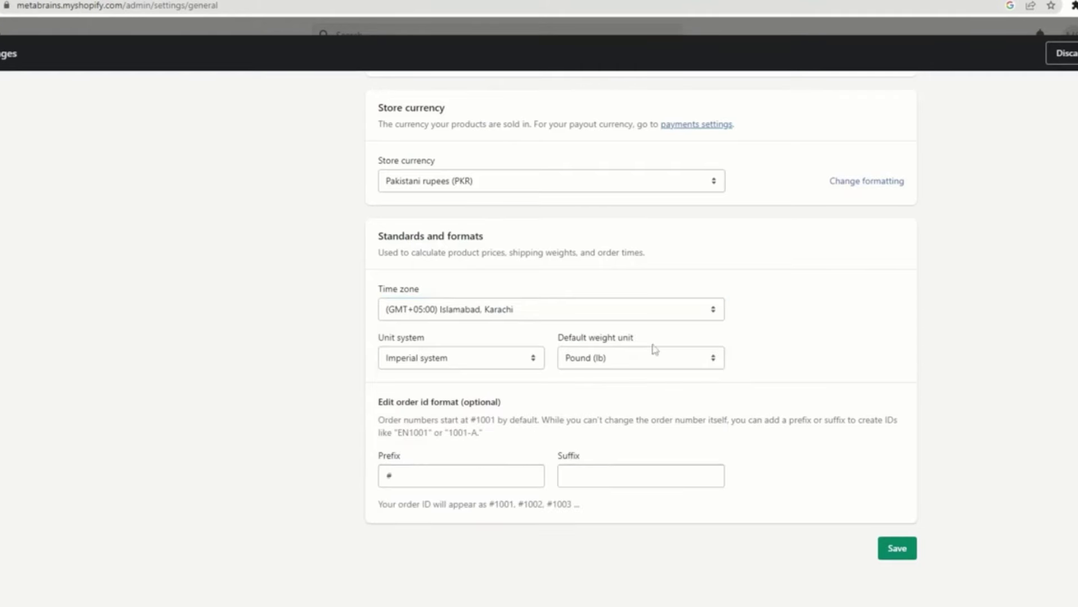
{"action": "left_click", "coordinate": [628, 355]}
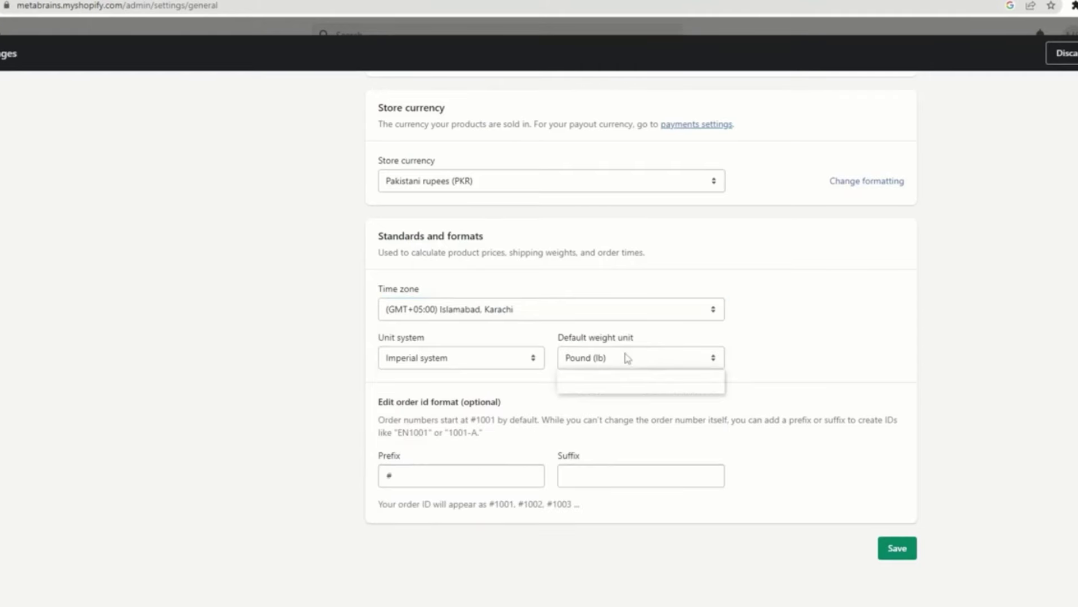
{"action": "left_click", "coordinate": [809, 329]}
{"action": "left_click", "coordinate": [473, 358]}
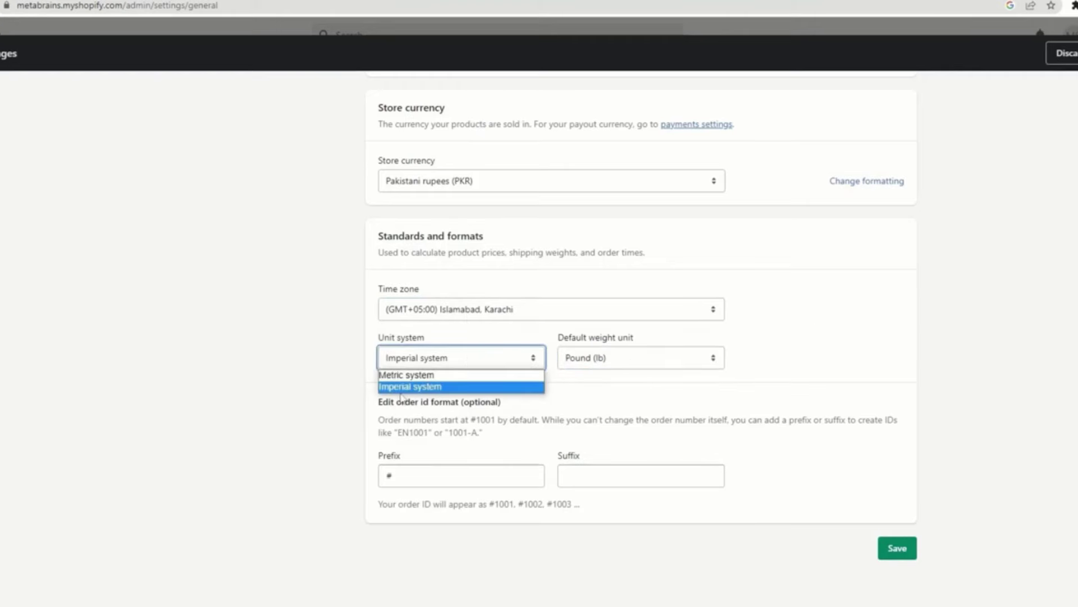
{"action": "left_click", "coordinate": [409, 375]}
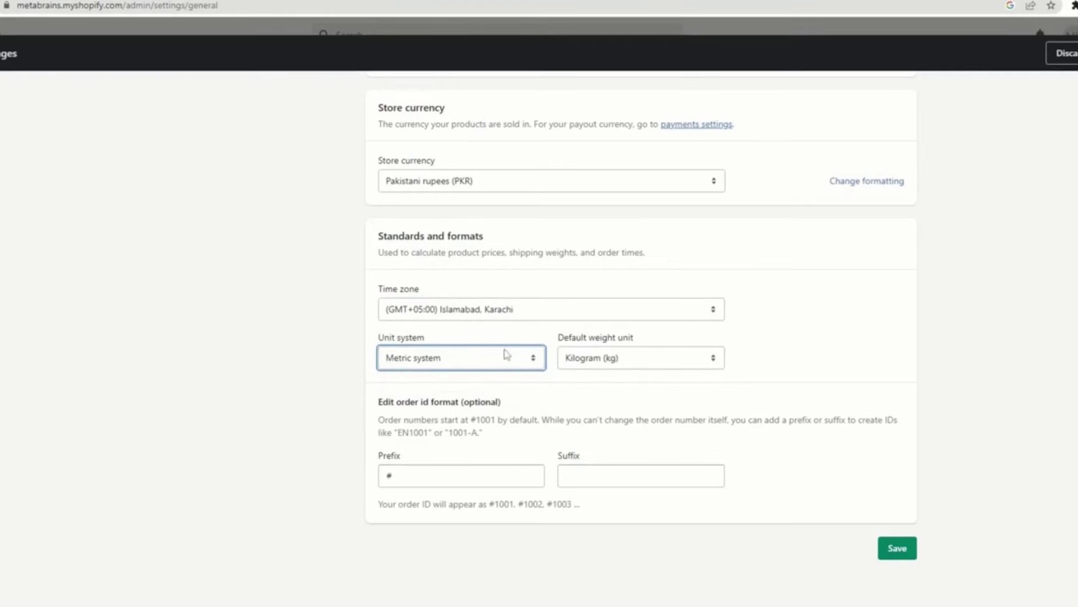
{"action": "left_click", "coordinate": [803, 342]}
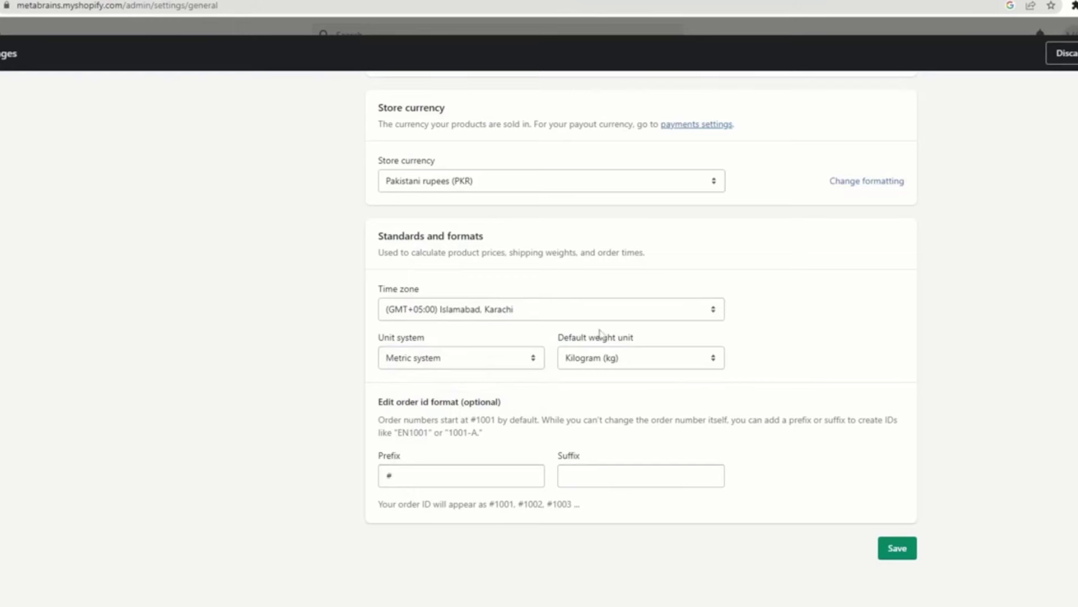
{"action": "left_click", "coordinate": [618, 360]}
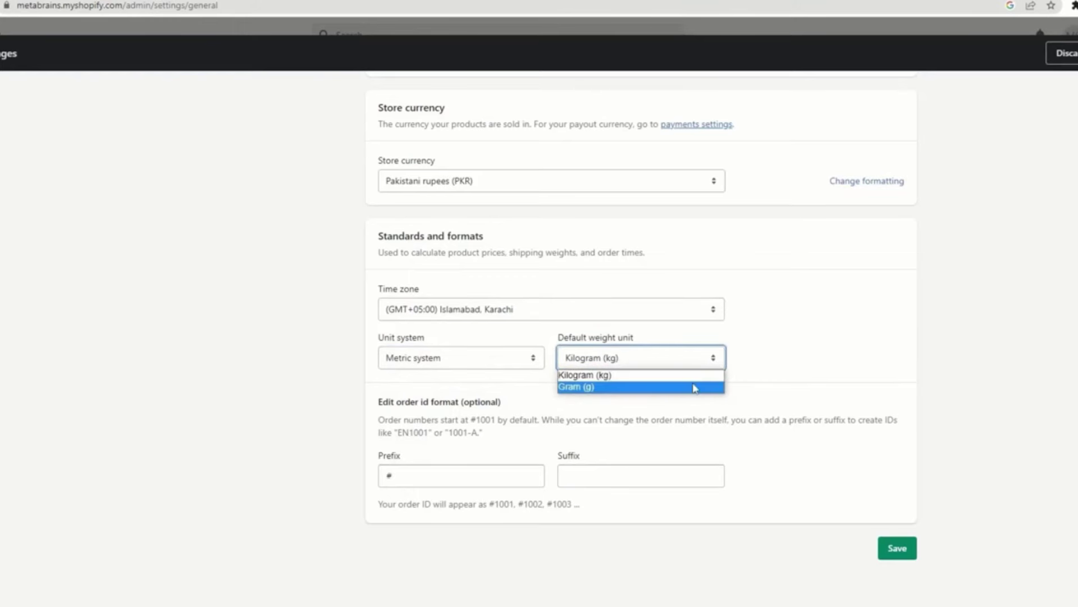
{"action": "left_click", "coordinate": [858, 374]}
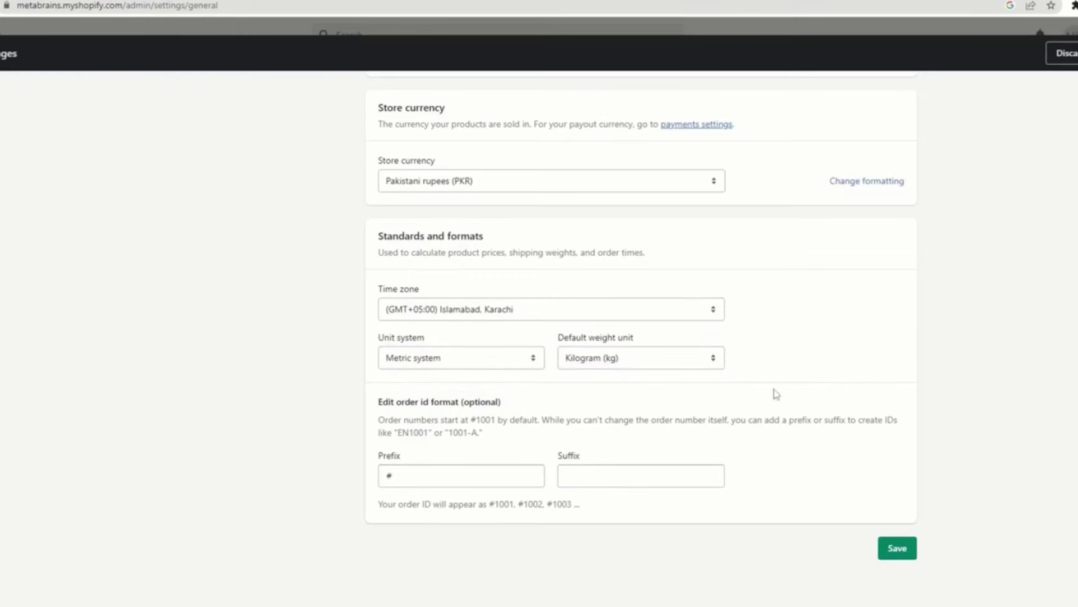
Set the order ID prefix to S in the order ID format settings.
{"action": "left_click_drag", "start_coordinate": [504, 405], "coordinate": [380, 397]}
{"action": "left_click", "coordinate": [438, 437]}
{"action": "left_click", "coordinate": [419, 483]}
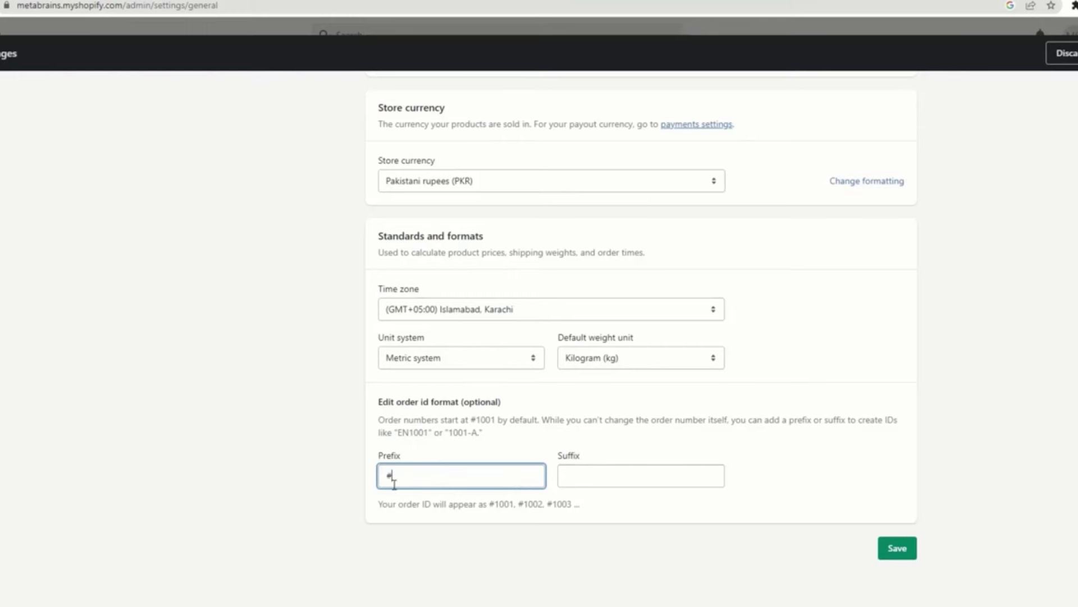
{"action": "left_click", "coordinate": [575, 475]}
{"action": "left_click", "coordinate": [431, 478]}
{"action": "key", "text": "BackSpace"}
{"action": "type", "text": "s"}
{"action": "key", "text": "BackSpace"}
{"action": "type", "text": "S1001"}
{"action": "key", "text": "BackSpace"}
{"action": "key", "text": "BackSpace"}
{"action": "key", "text": "BackSpace"}
{"action": "key", "text": "BackSpace"}
Set the order ID suffix to E, review the store details, and save the changes.
{"action": "left_click", "coordinate": [600, 479]}
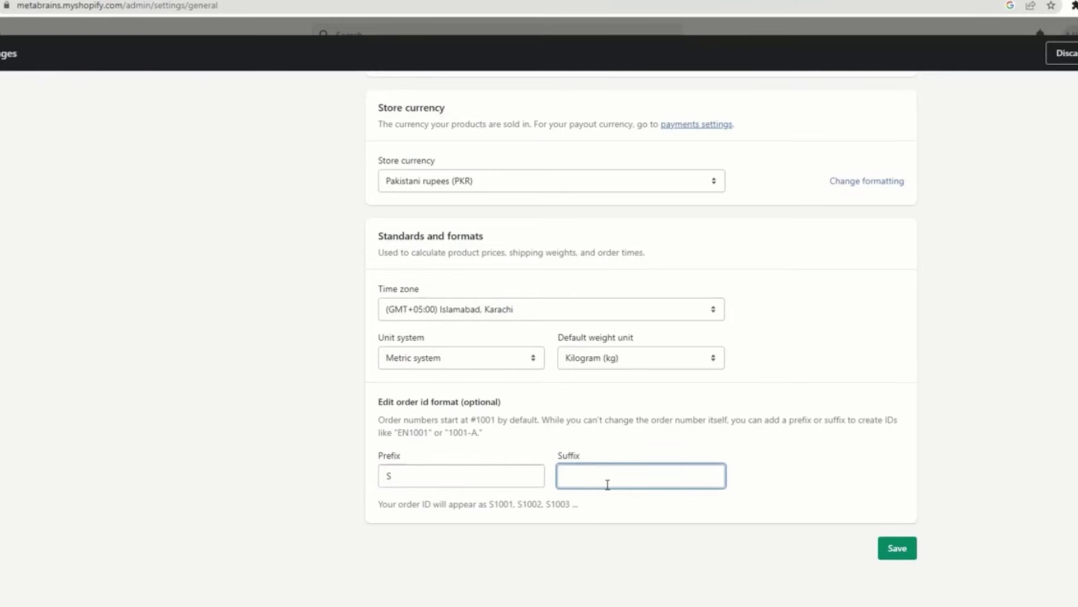
{"action": "type", "text": "E"}
{"action": "left_click_drag", "start_coordinate": [491, 504], "coordinate": [524, 505]}
{"action": "left_click", "coordinate": [497, 515]}
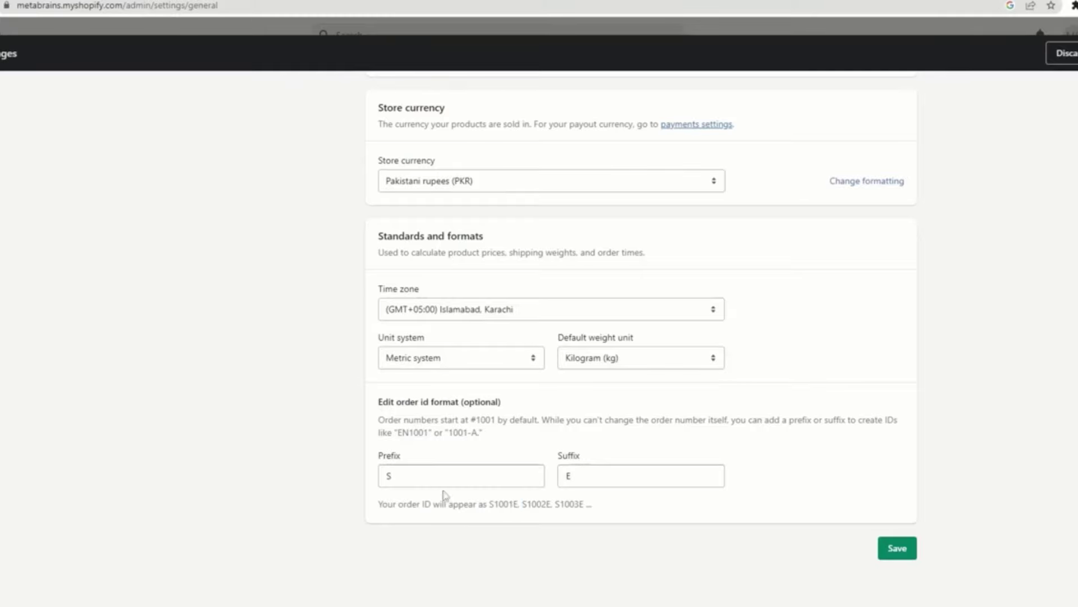
{"action": "scroll", "coordinate": [474, 394], "scroll_direction": "up", "scroll_amount": 13}
{"action": "scroll", "coordinate": [491, 374], "scroll_direction": "down", "scroll_amount": 13}
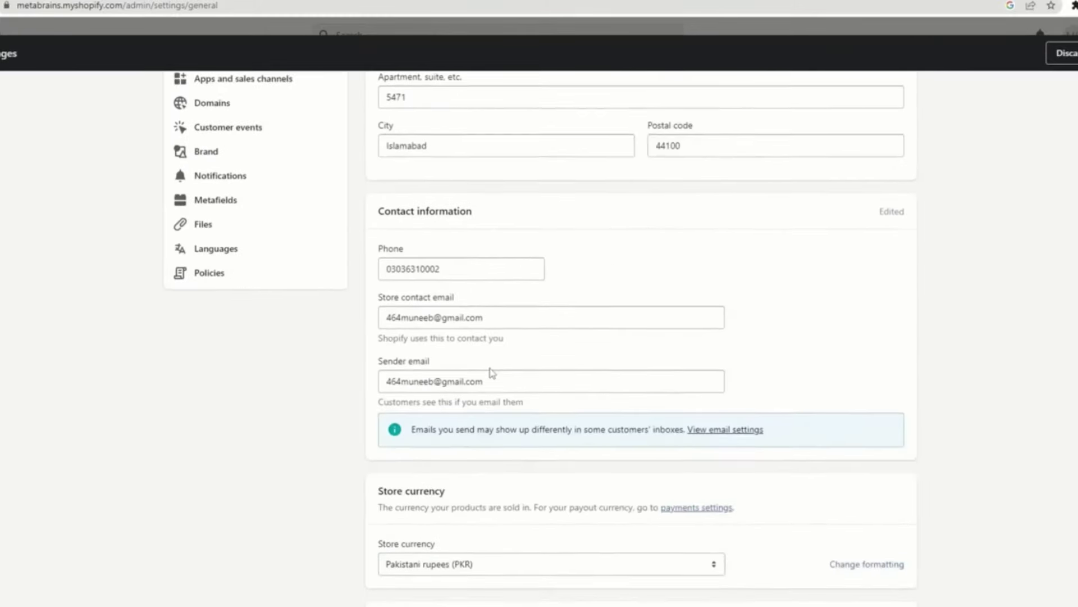
{"action": "scroll", "coordinate": [507, 399], "scroll_direction": "up", "scroll_amount": 10}
{"action": "scroll", "coordinate": [544, 380], "scroll_direction": "down", "scroll_amount": 10}
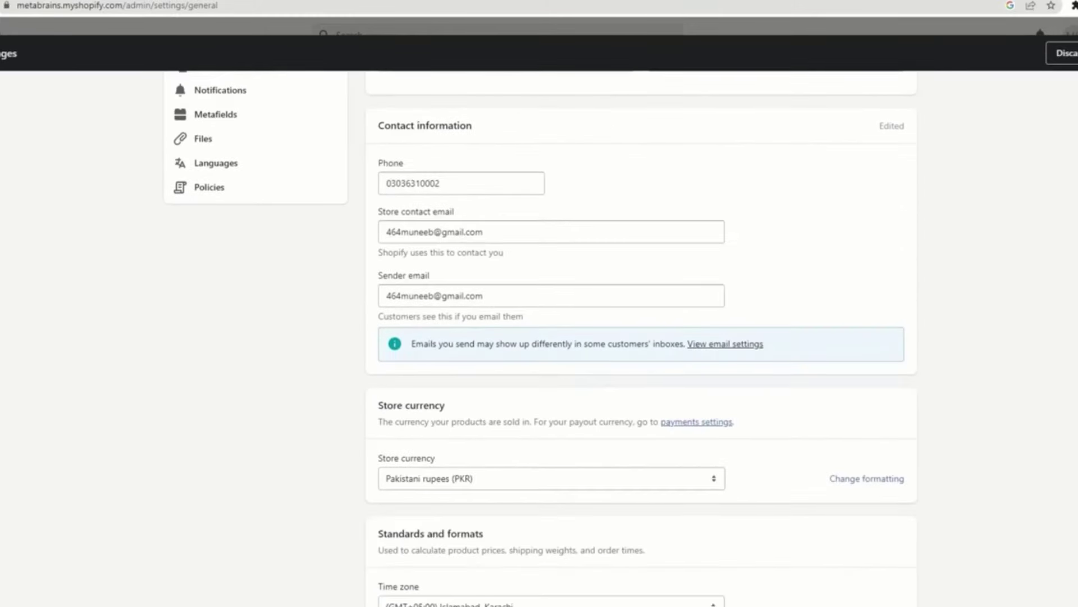
{"action": "left_click", "coordinate": [897, 548]}
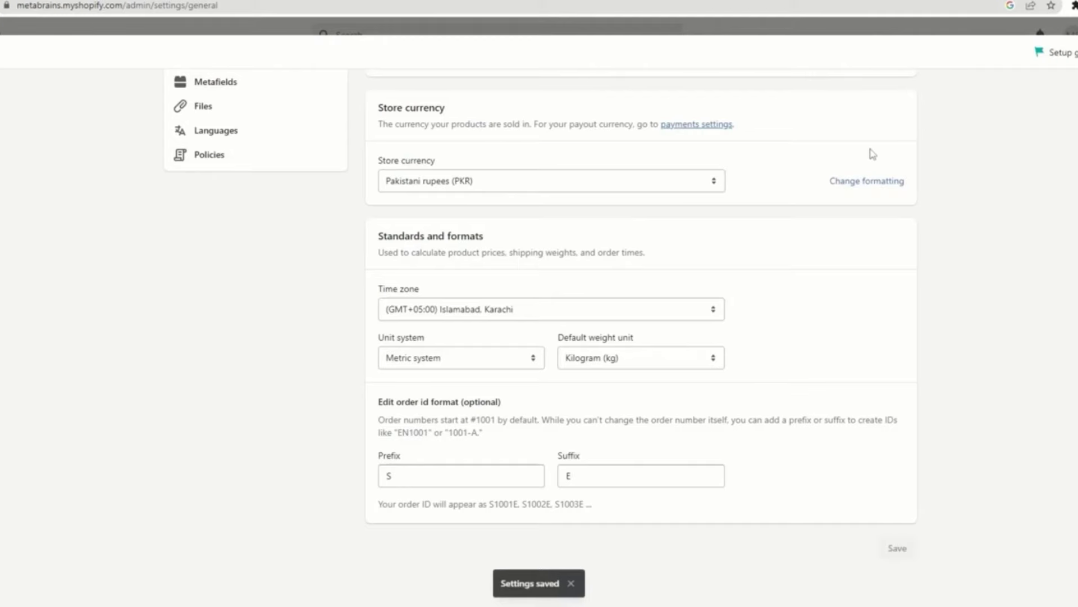
Open the store's Plan settings.
{"action": "scroll", "coordinate": [657, 169], "scroll_direction": "up", "scroll_amount": 8}
{"action": "left_click", "coordinate": [209, 180]}
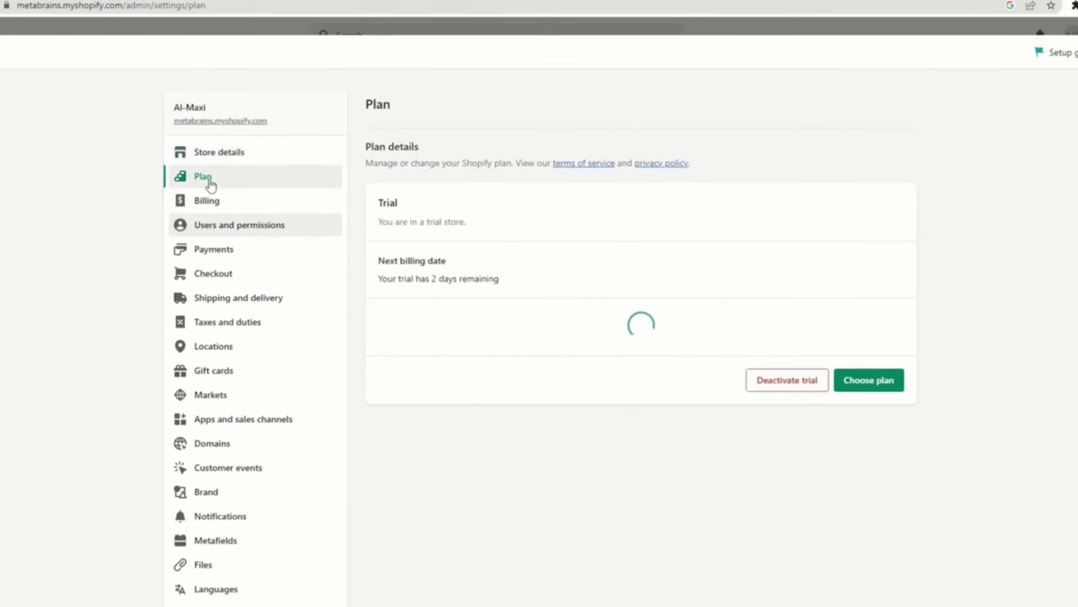